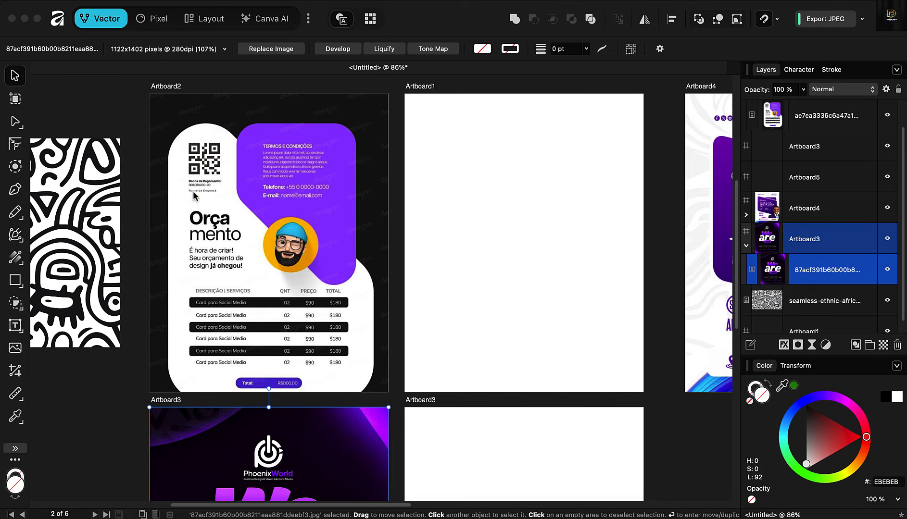
# Fill Artboard1 with dark purple 18032D by sampling the bright purple from the invoice design and darkening it.
pyautogui.scroll(-5, 232, 182)
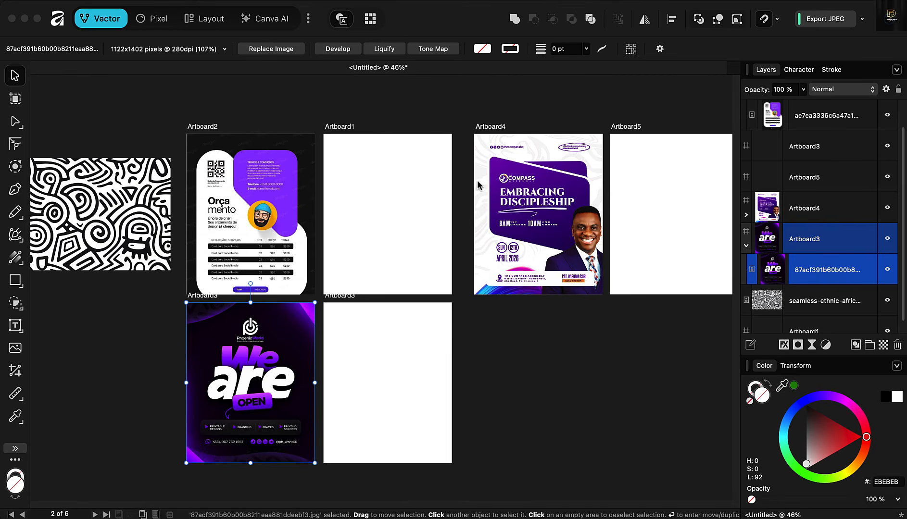
pyautogui.scroll(5, 248, 183)
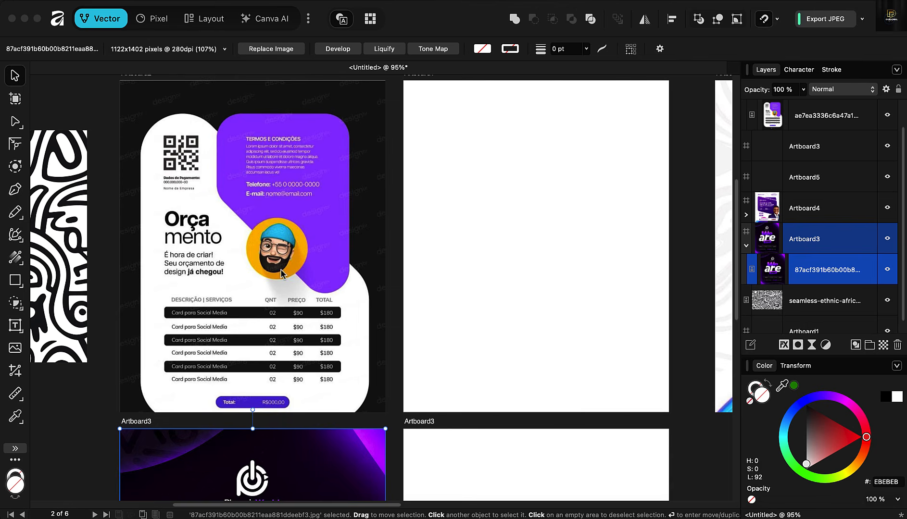
pyautogui.scroll(-2, 196, 187)
pyautogui.scroll(2, 195, 185)
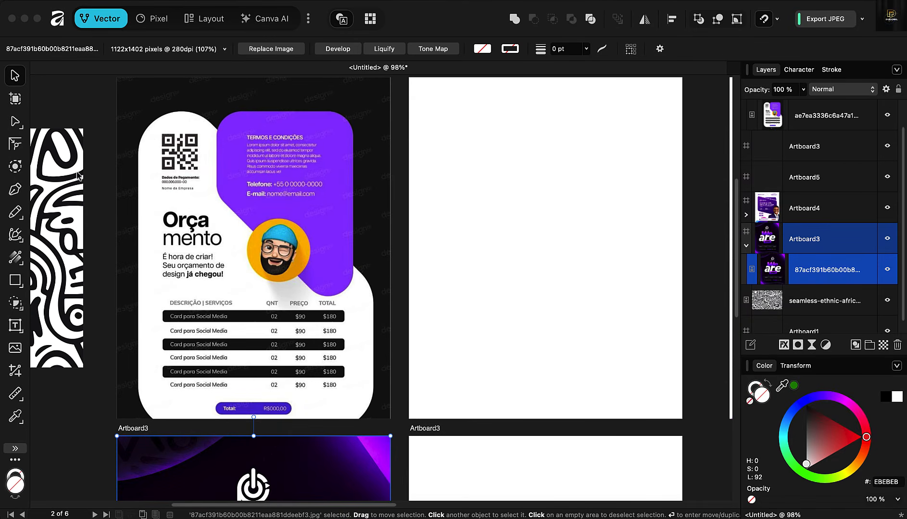
pyautogui.click(530, 140)
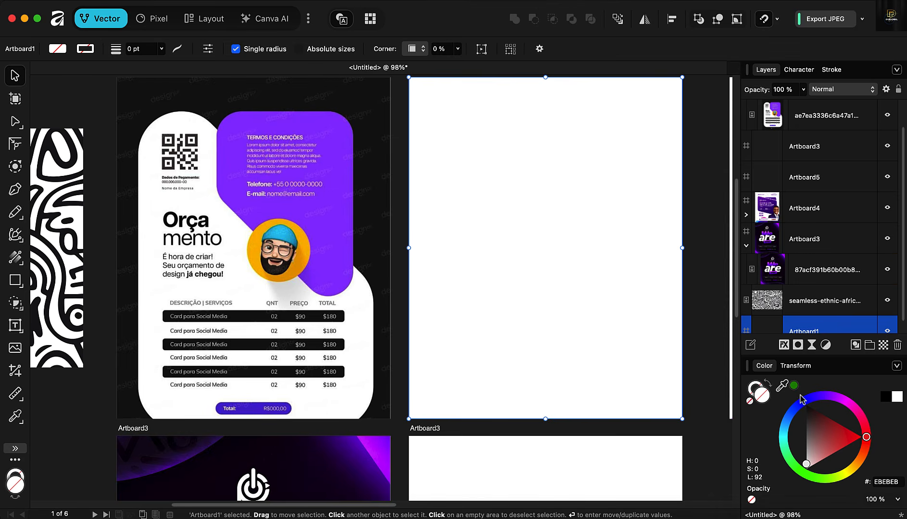
pyautogui.moveTo(783, 386); pyautogui.dragTo(207, 99)
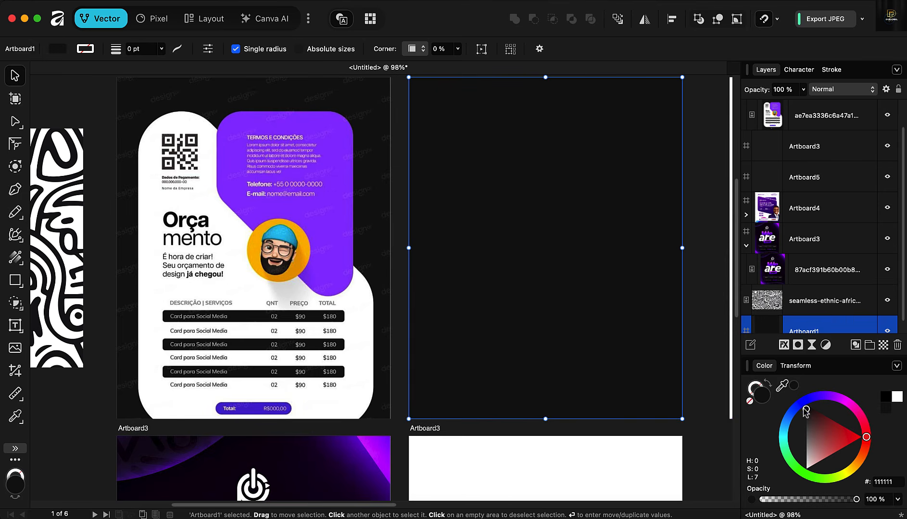
pyautogui.moveTo(782, 386); pyautogui.dragTo(328, 229)
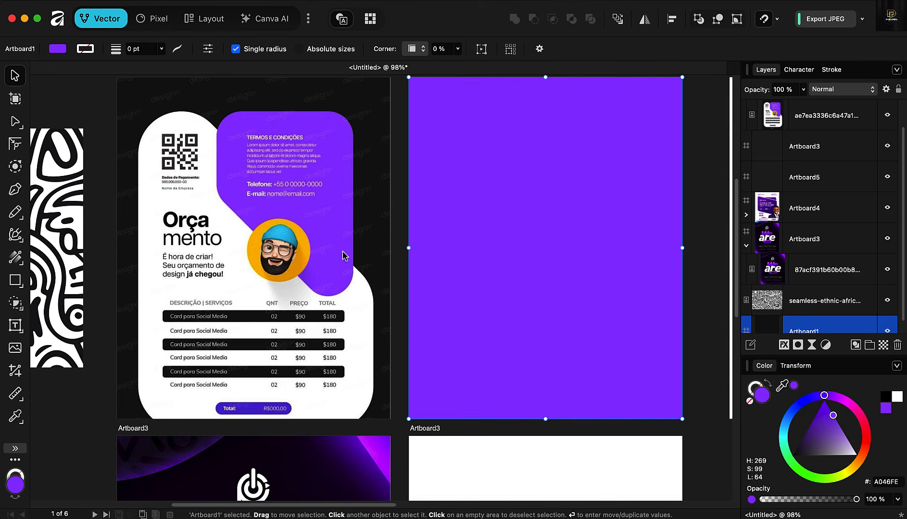
pyautogui.moveTo(832, 419); pyautogui.dragTo(799, 447)
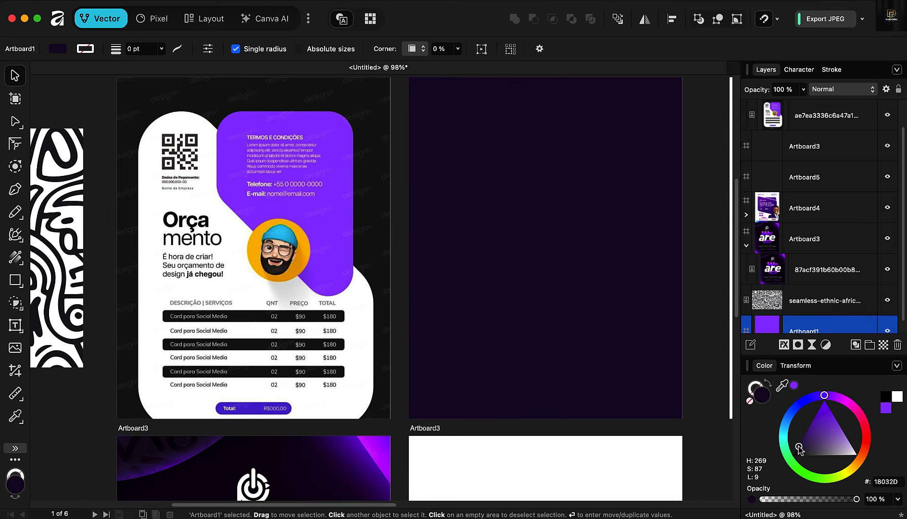
pyautogui.click(584, 376)
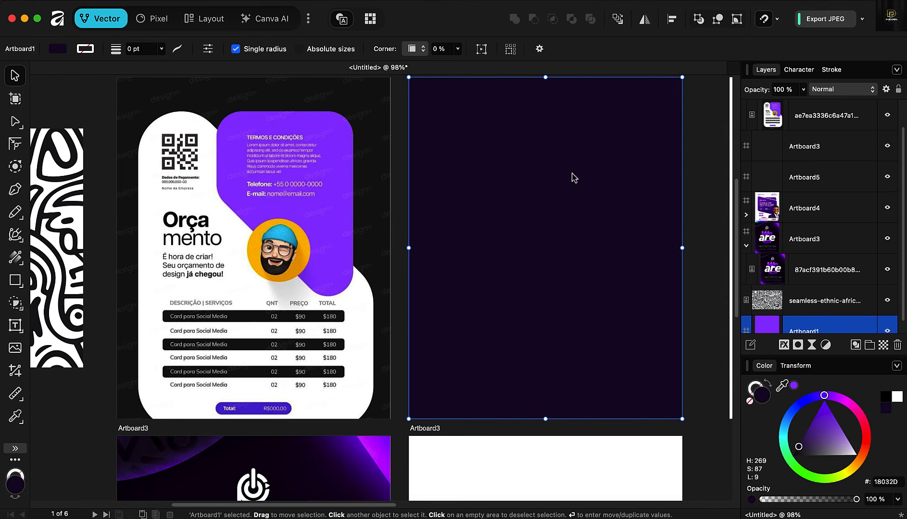
pyautogui.click(393, 206)
pyautogui.scroll(-1, 384, 247)
pyautogui.click(540, 168)
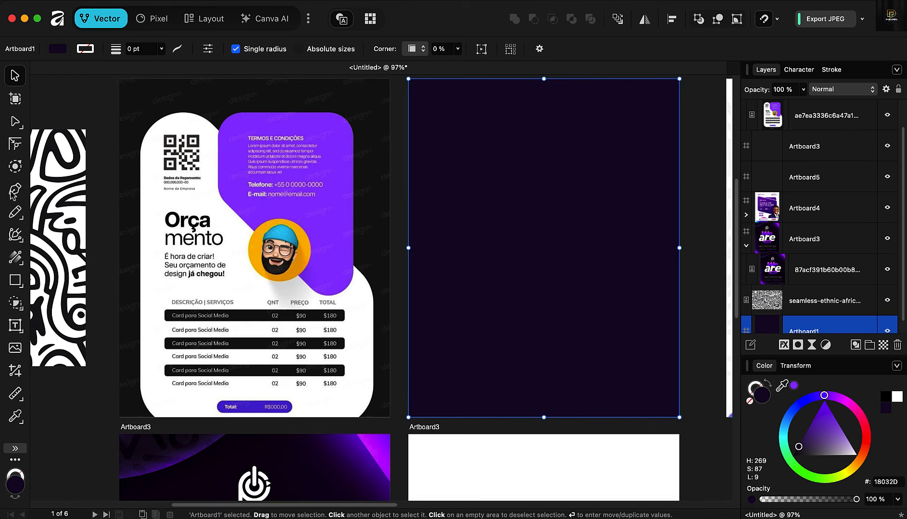
pyautogui.press('p')
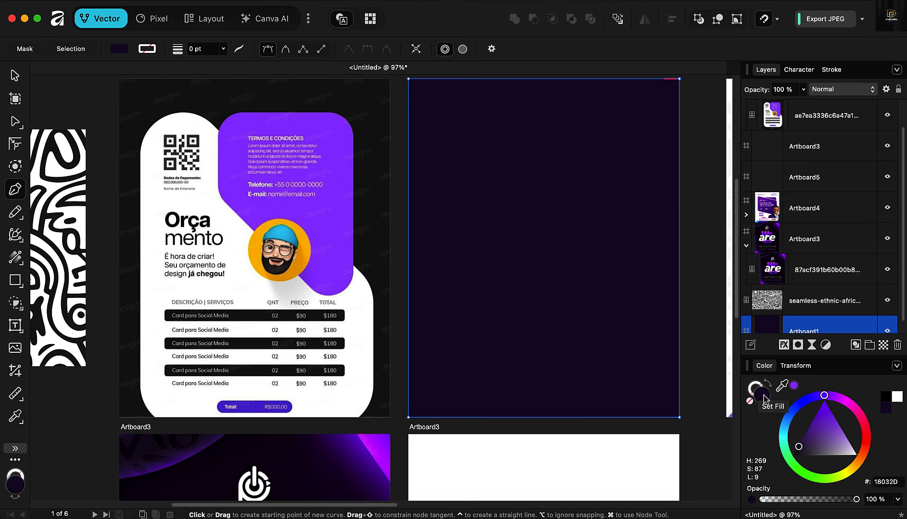
pyautogui.click(897, 399)
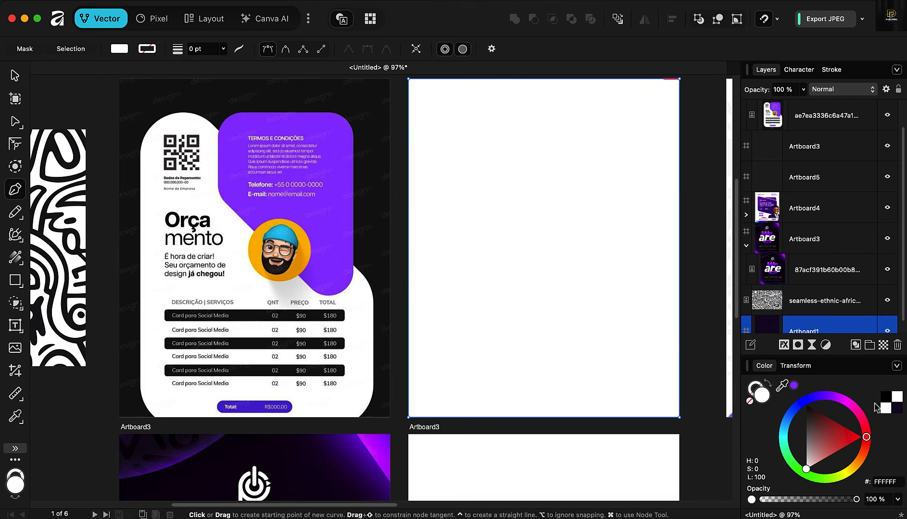
pyautogui.press('super+z')
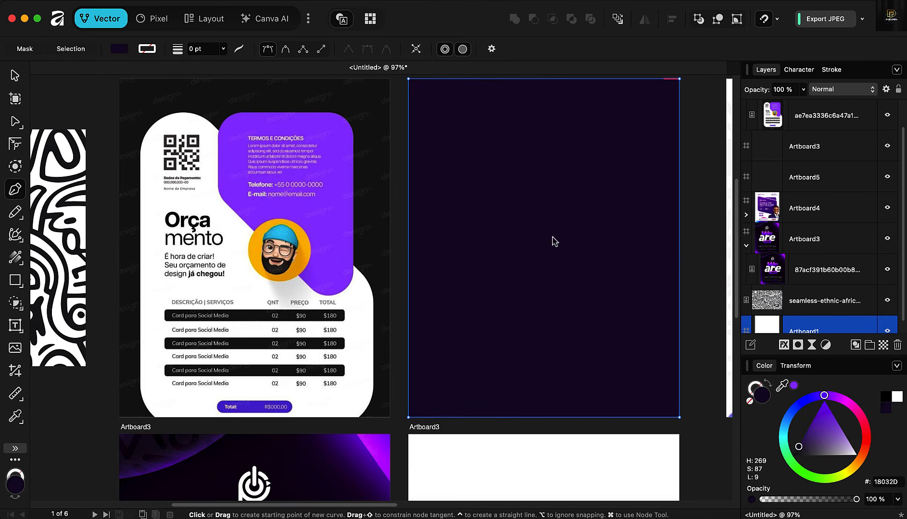
# Draw a closed four-sided Pen shape on Artboard1 with a top edge sloping down rightward and its base below the artboard, filled white.
pyautogui.press('v')
pyautogui.click(702, 189)
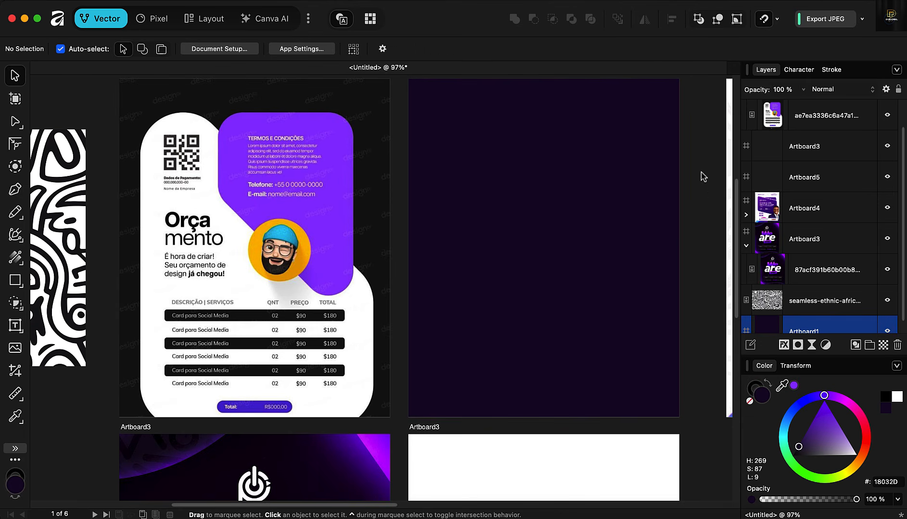
pyautogui.press('p')
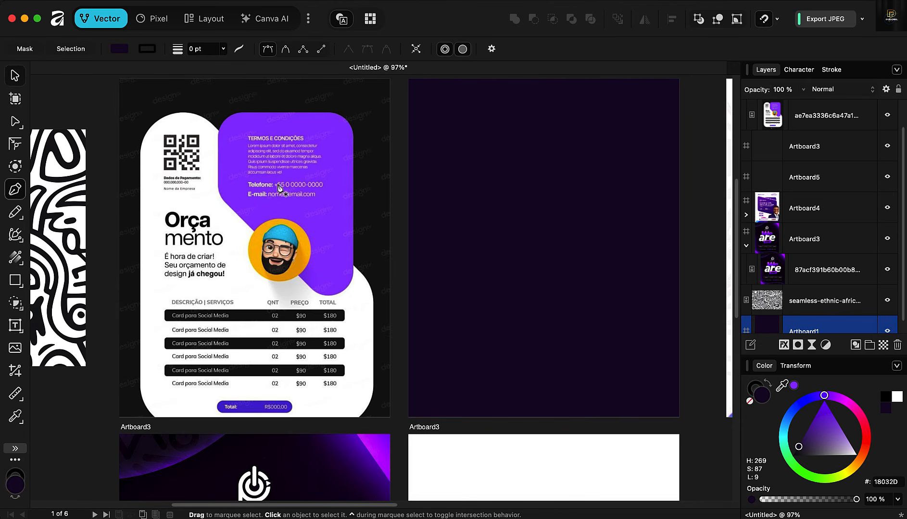
pyautogui.click(456, 129)
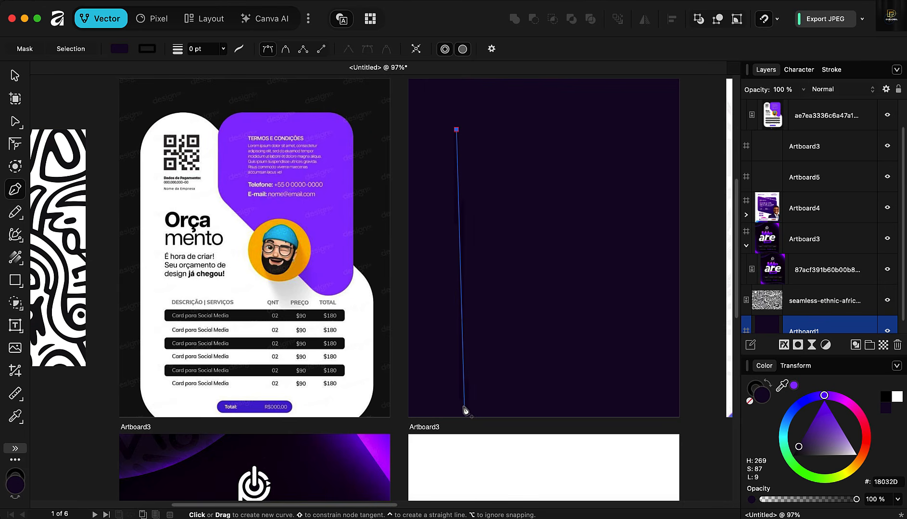
pyautogui.click(464, 427)
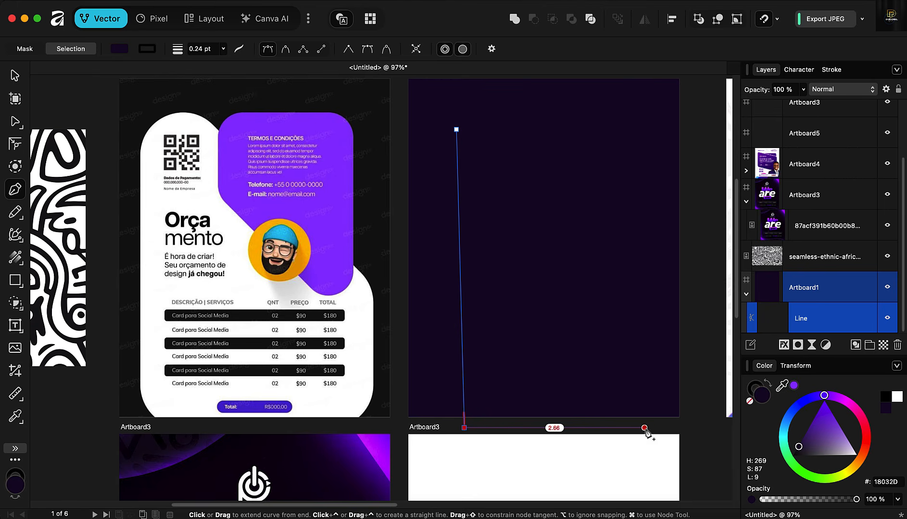
pyautogui.click(650, 428)
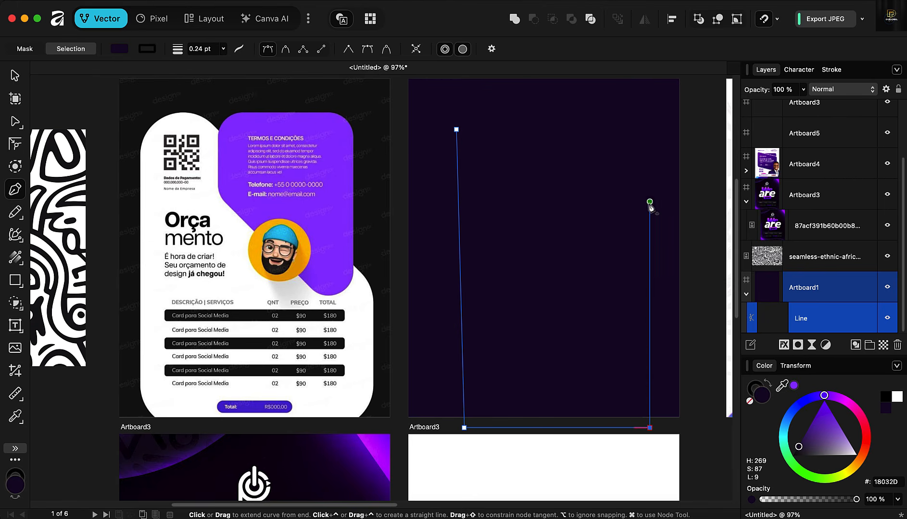
pyautogui.click(650, 260)
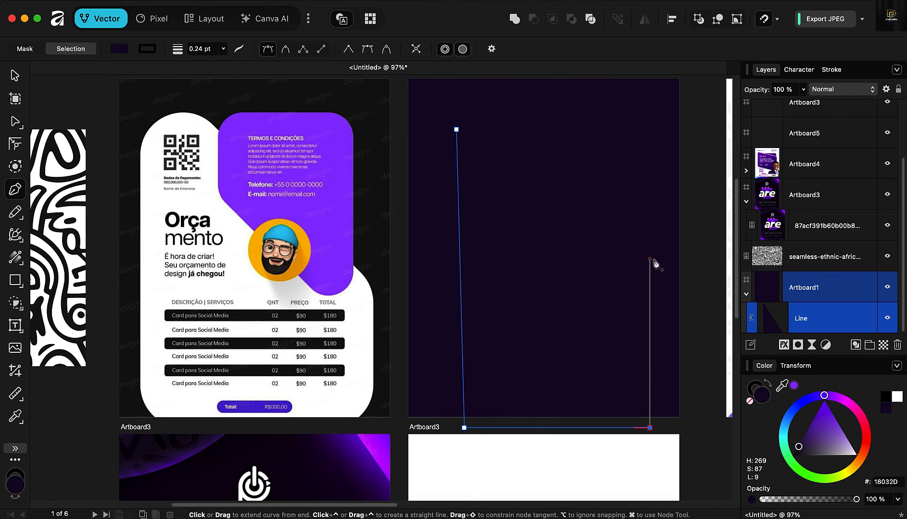
pyautogui.click(457, 131)
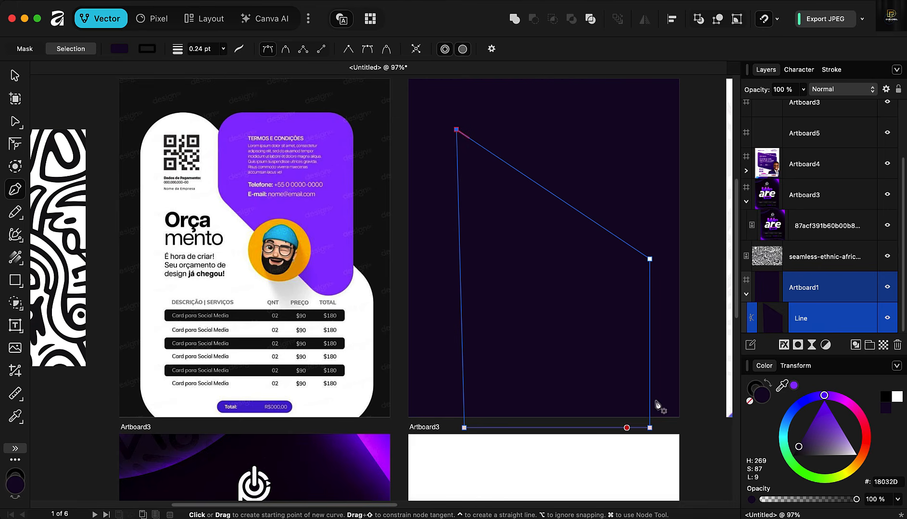
pyautogui.click(897, 396)
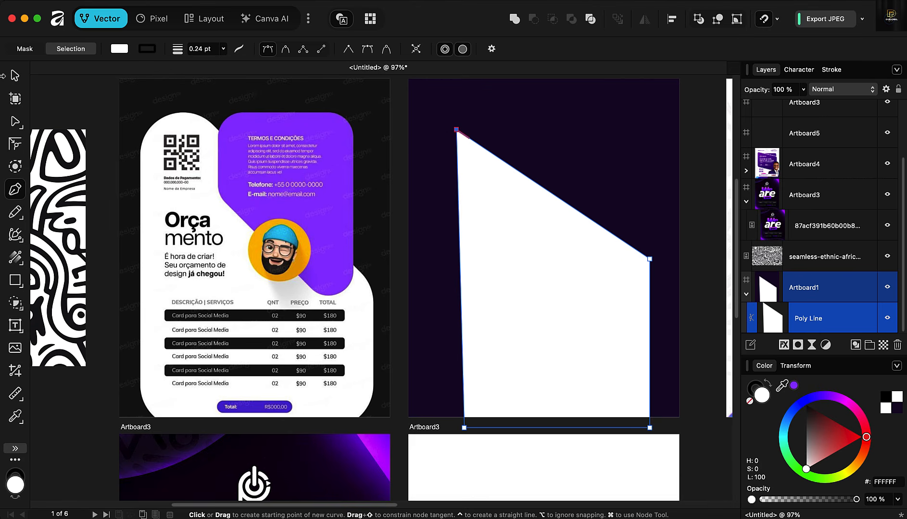
# Move the white shape's two left nodes outward and align them so its left edge is vertical.
pyautogui.click(16, 123)
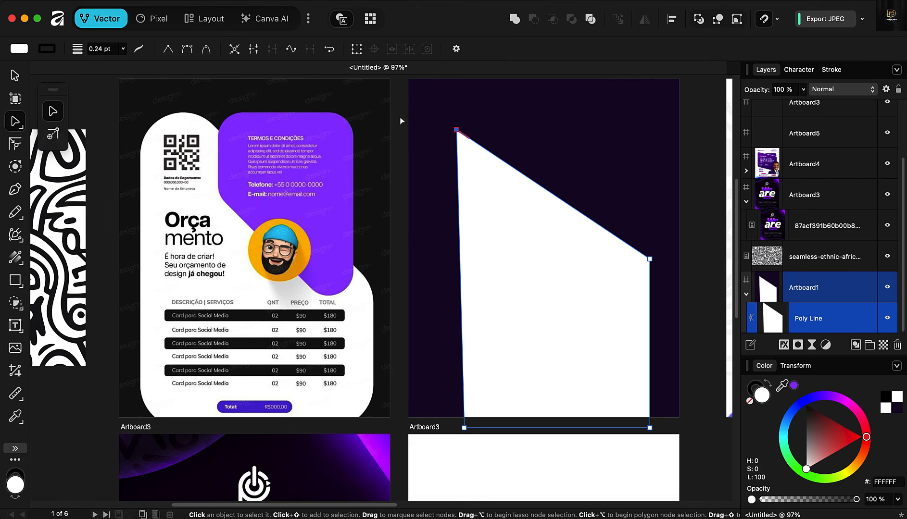
pyautogui.moveTo(423, 117); pyautogui.dragTo(440, 429)
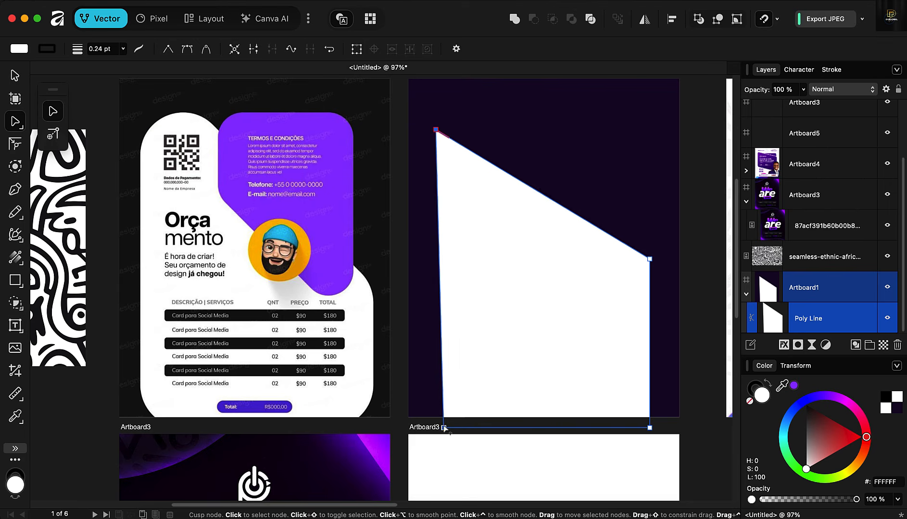
pyautogui.click(444, 428)
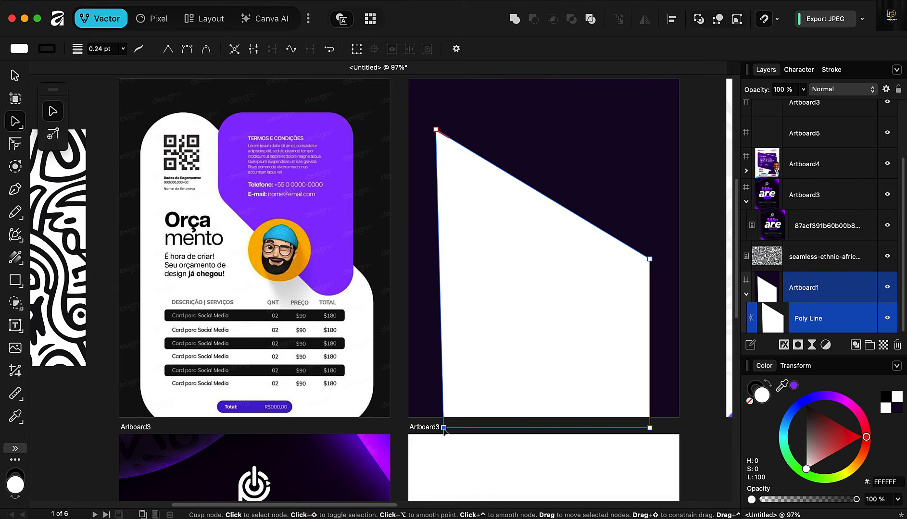
pyautogui.moveTo(444, 428); pyautogui.dragTo(437, 429)
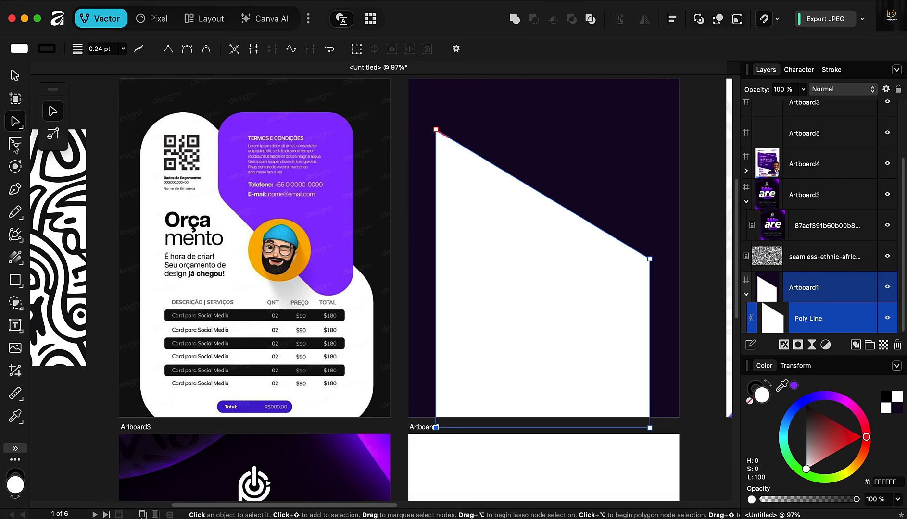
# Round all four corners of the white shape with the Corner tool, giving the upper-left corner a radius of about 0.886 in.
pyautogui.press('c')
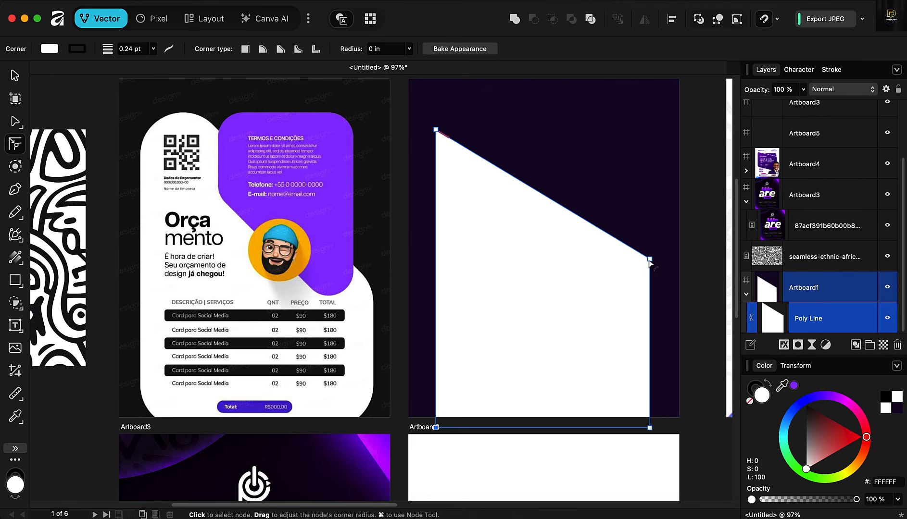
pyautogui.moveTo(649, 259); pyautogui.dragTo(605, 335)
pyautogui.moveTo(649, 428); pyautogui.dragTo(587, 418)
pyautogui.moveTo(435, 427); pyautogui.dragTo(497, 416)
pyautogui.moveTo(435, 130); pyautogui.dragTo(499, 219)
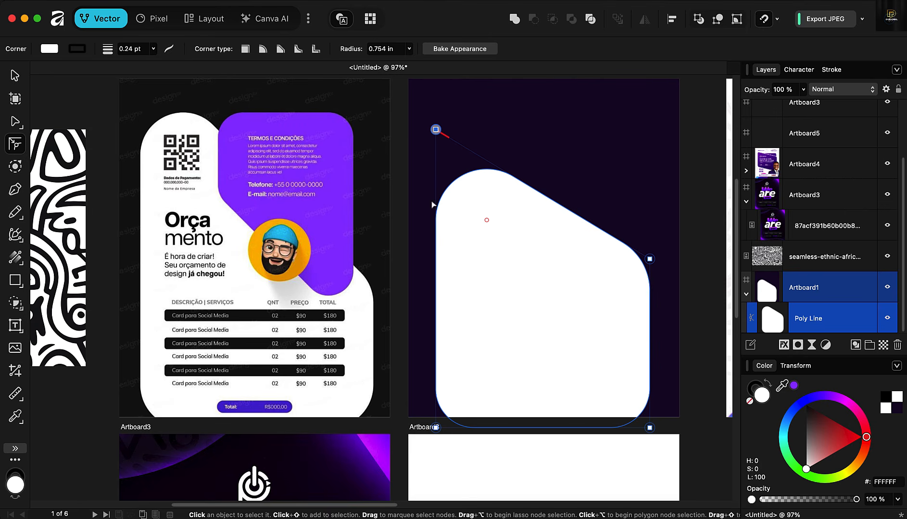
pyautogui.moveTo(487, 221); pyautogui.dragTo(493, 238)
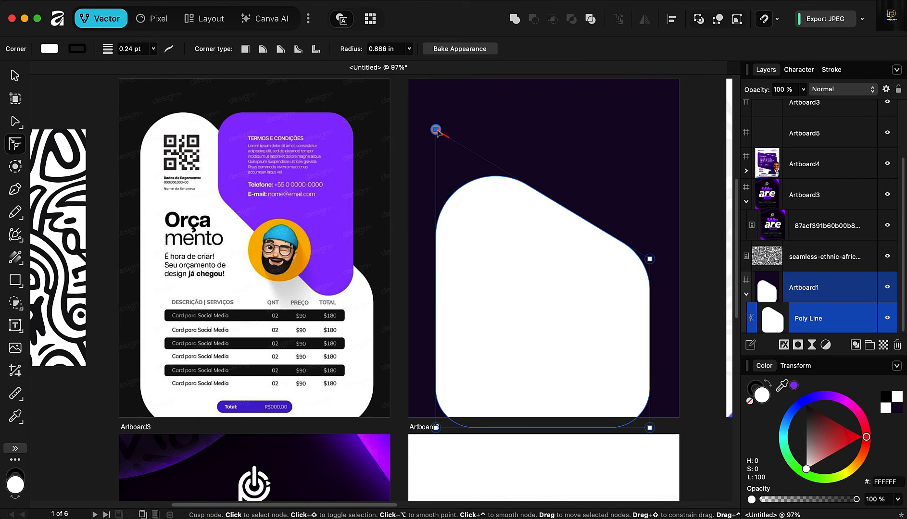
# Raise the white shape's upper-left node to the artboard's top edge to make the sloping side steeper.
pyautogui.scroll(2, 424, 82)
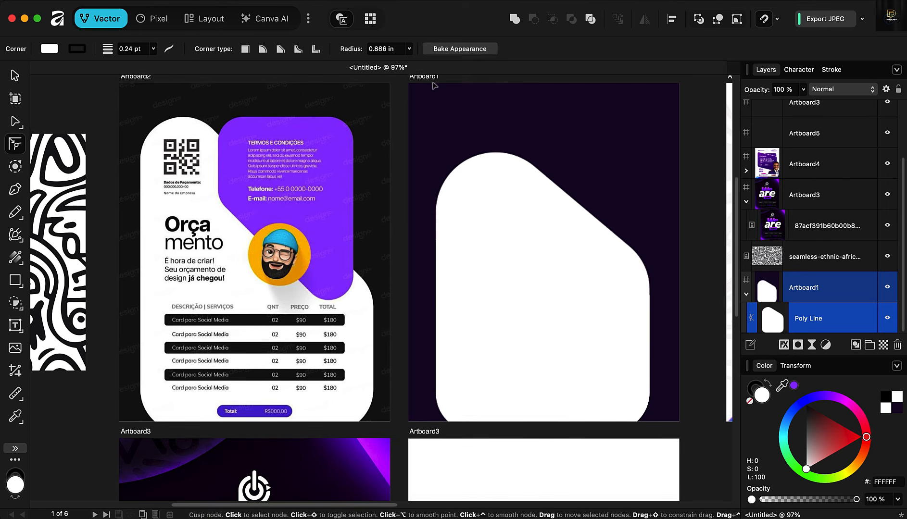
pyautogui.scroll(4, 424, 87)
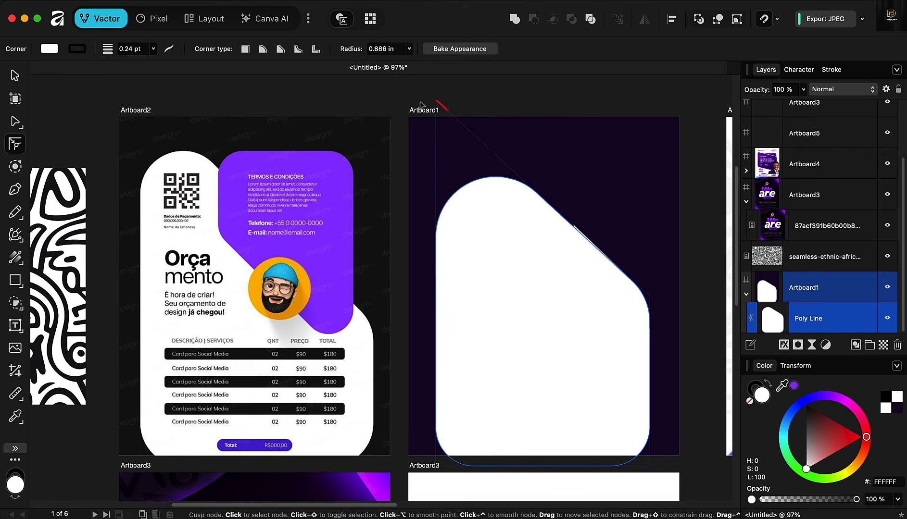
pyautogui.moveTo(422, 112); pyautogui.dragTo(422, 118)
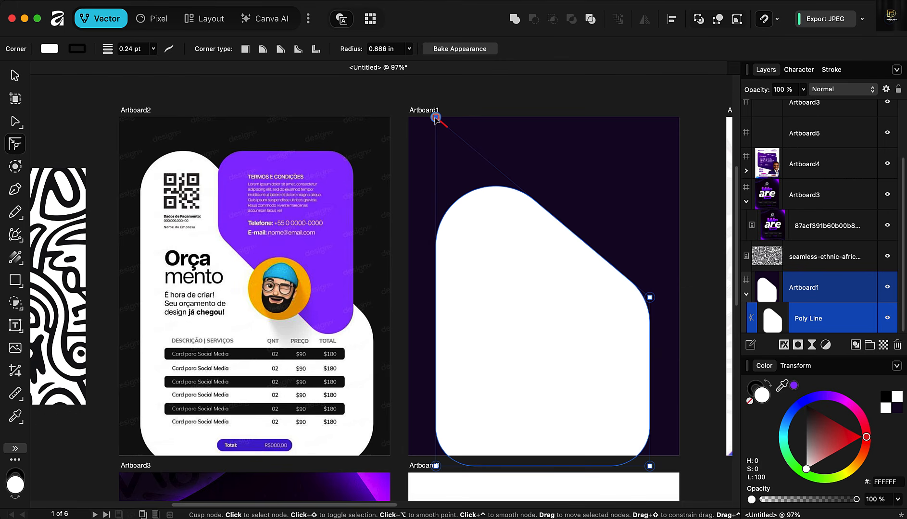
pyautogui.moveTo(436, 117)
pyautogui.mouseDown()
pyautogui.moveTo(430, 123)
pyautogui.moveTo(436, 117)
pyautogui.mouseUp()
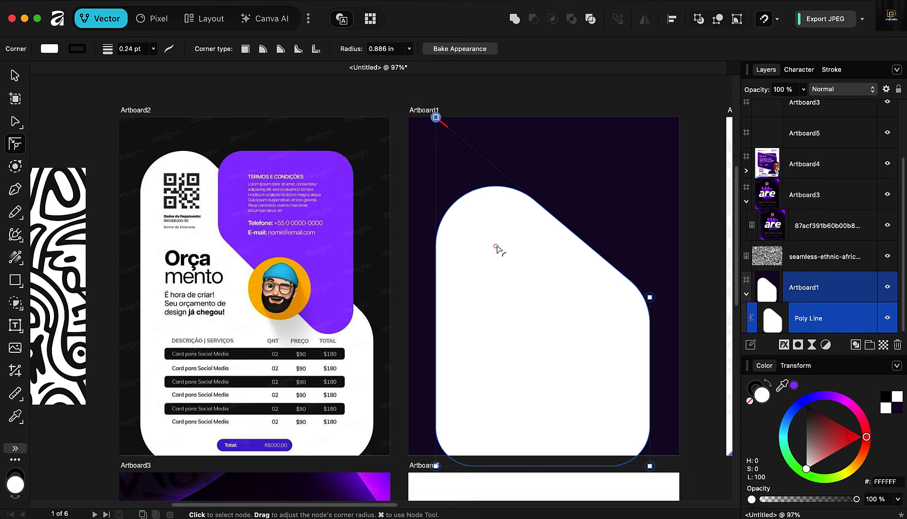
# Reduce the radius of the white shape's upper-left corner to about 0.554 in.
pyautogui.moveTo(496, 247); pyautogui.dragTo(467, 211)
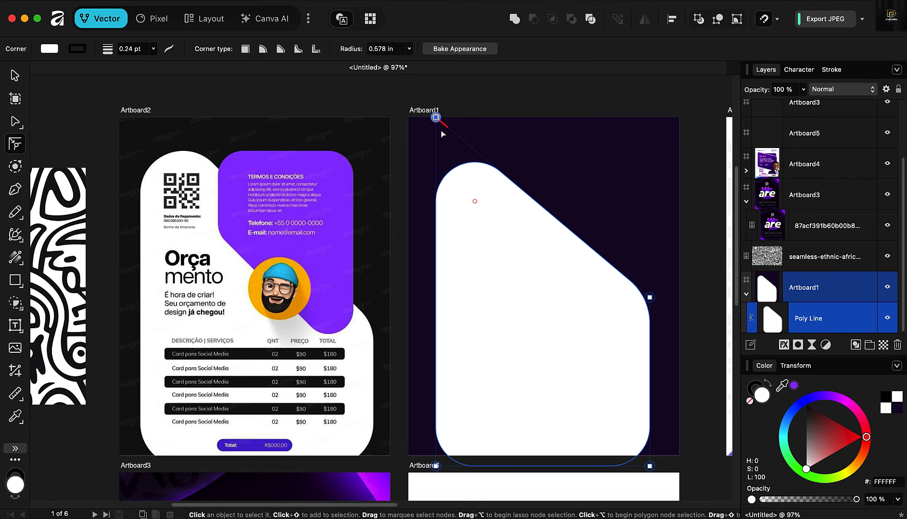
pyautogui.moveTo(436, 117); pyautogui.dragTo(461, 177)
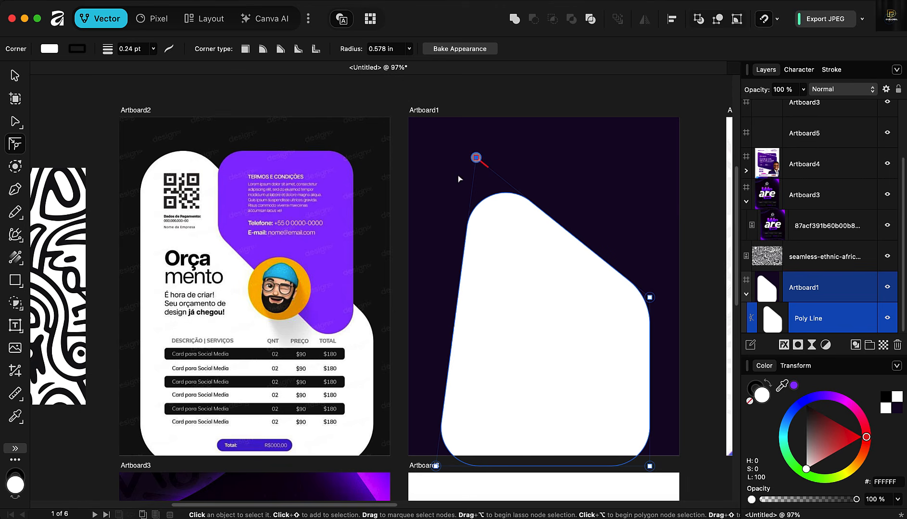
pyautogui.press('super+z')
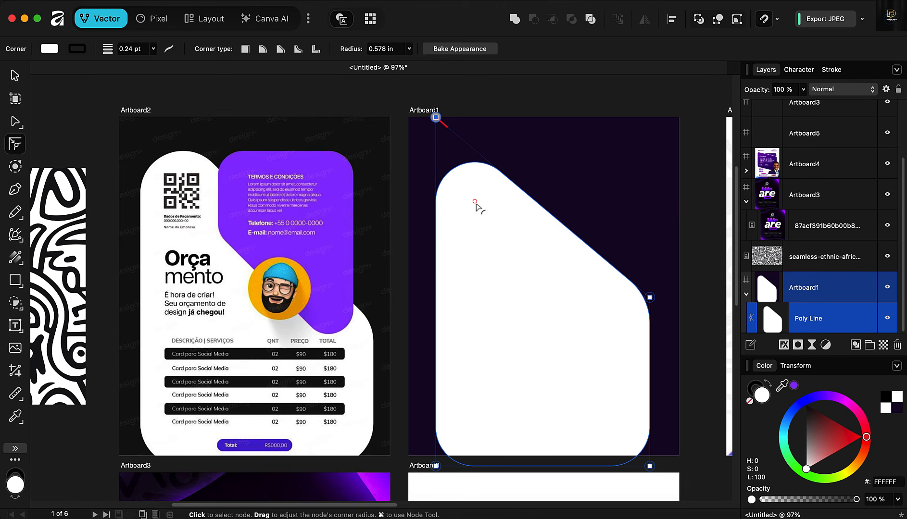
pyautogui.moveTo(476, 203); pyautogui.dragTo(471, 200)
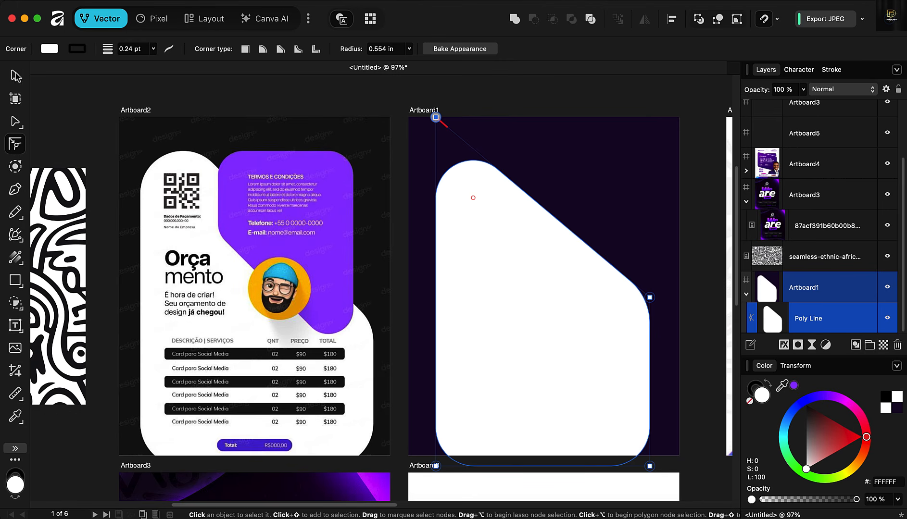
# Create a smaller centred copy of the white shape inside the original and remove the outline from both shapes.
pyautogui.press('v')
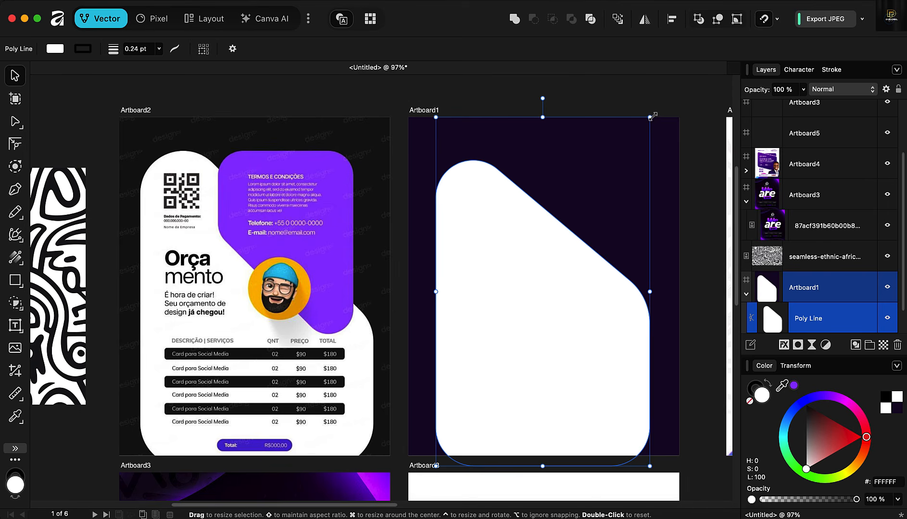
pyautogui.moveTo(652, 116); pyautogui.dragTo(609, 183)
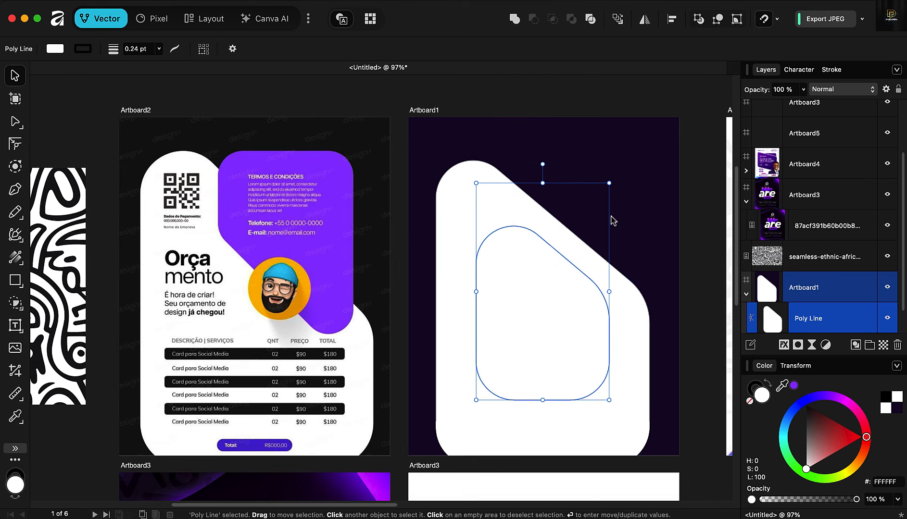
pyautogui.click(453, 199)
pyautogui.click(756, 388)
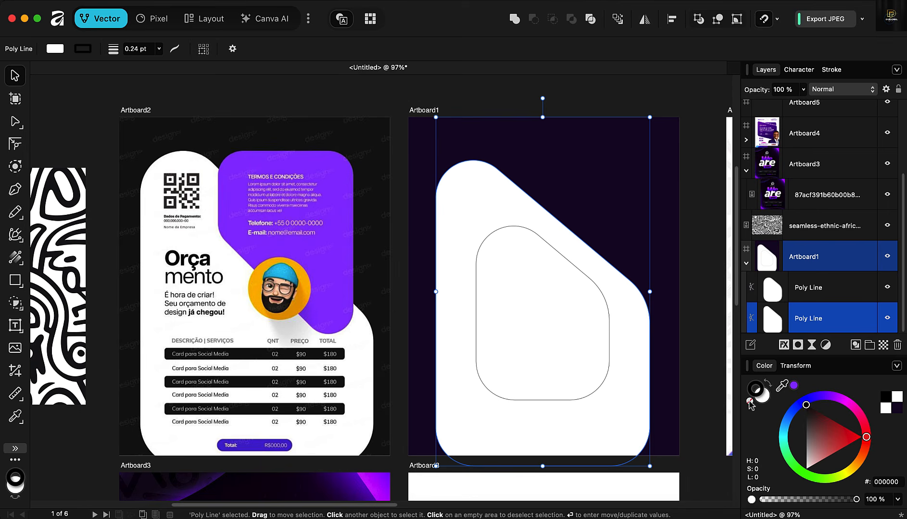
pyautogui.click(531, 306)
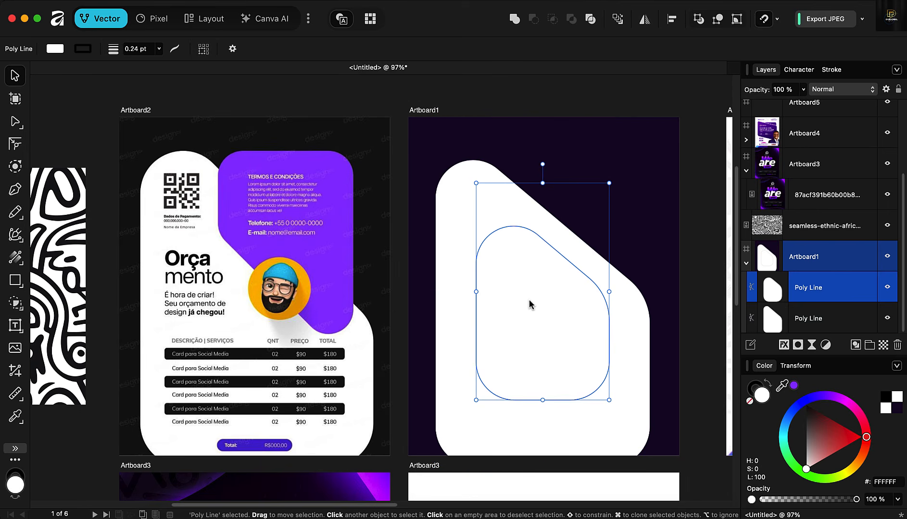
pyautogui.press('x')
pyautogui.click(750, 401)
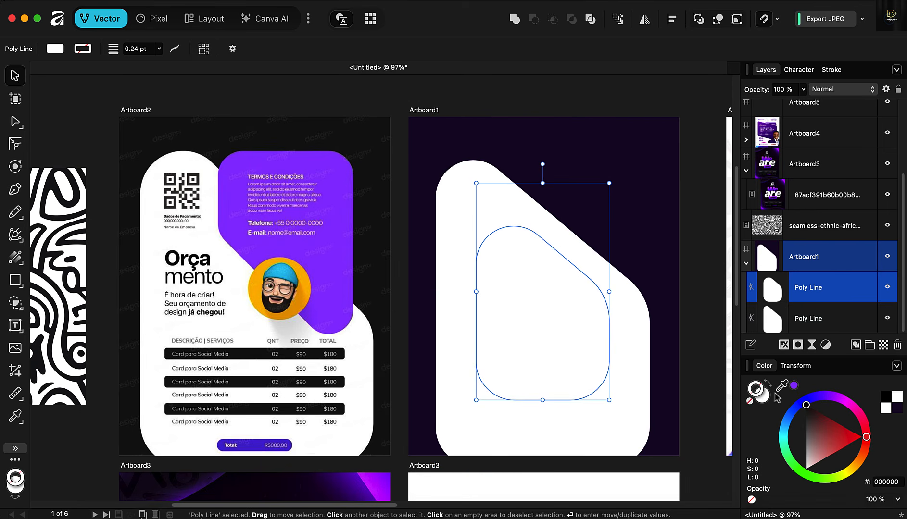
pyautogui.click(767, 398)
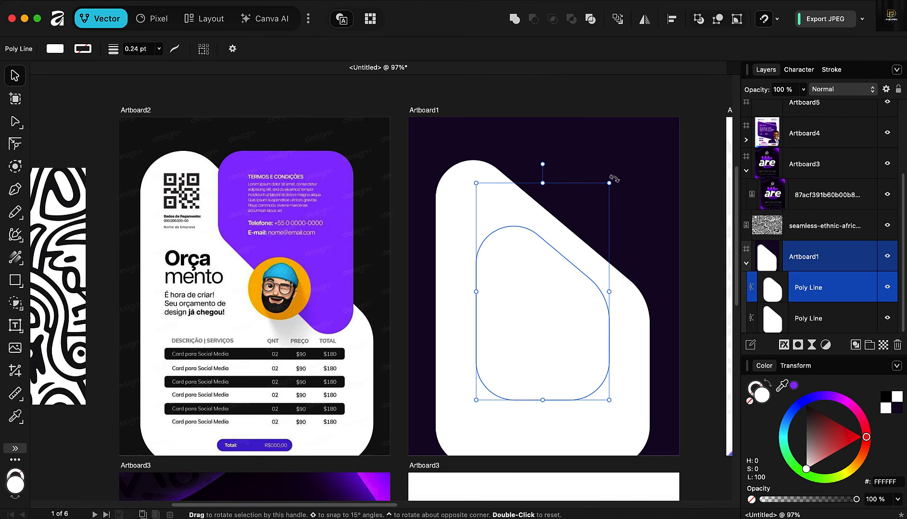
# Flip the smaller white copy vertically and horizontally so its slanted edge faces the lower left.
pyautogui.moveTo(613, 182); pyautogui.dragTo(491, 382)
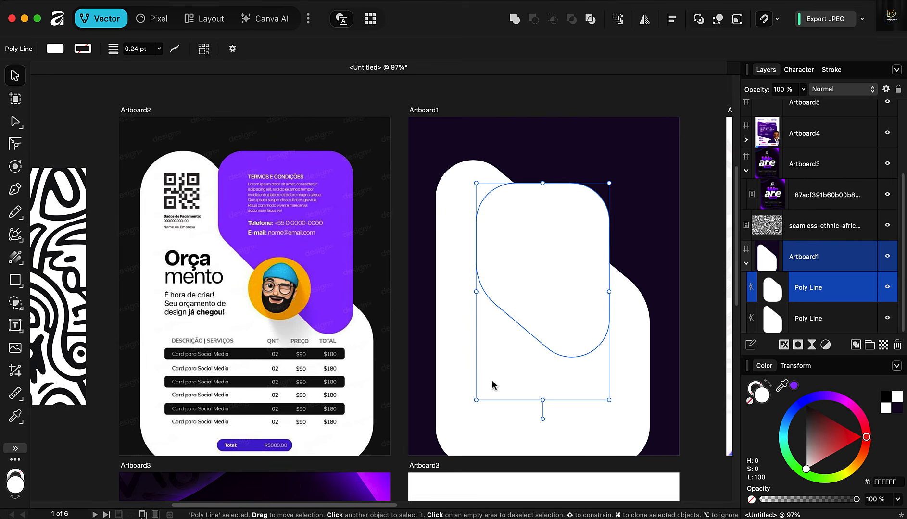
pyautogui.press('super+z')
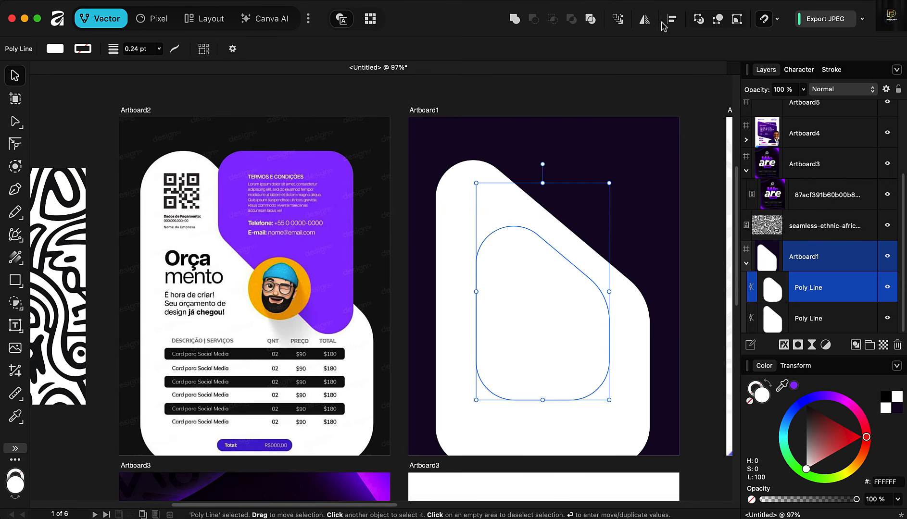
pyautogui.click(647, 19)
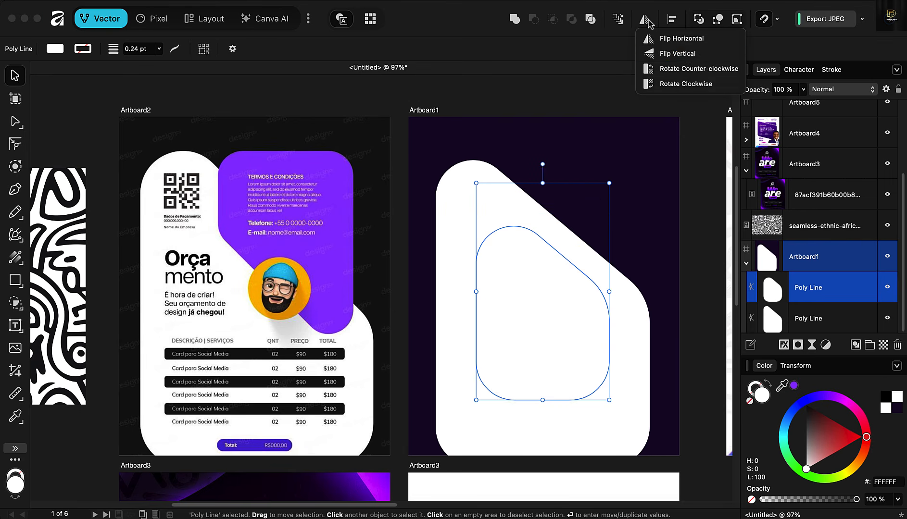
pyautogui.click(687, 61)
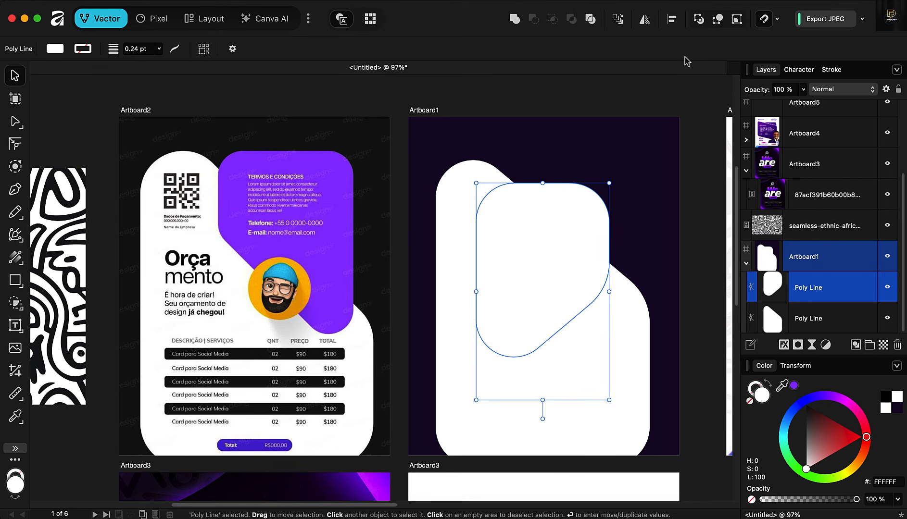
pyautogui.click(647, 20)
pyautogui.click(667, 42)
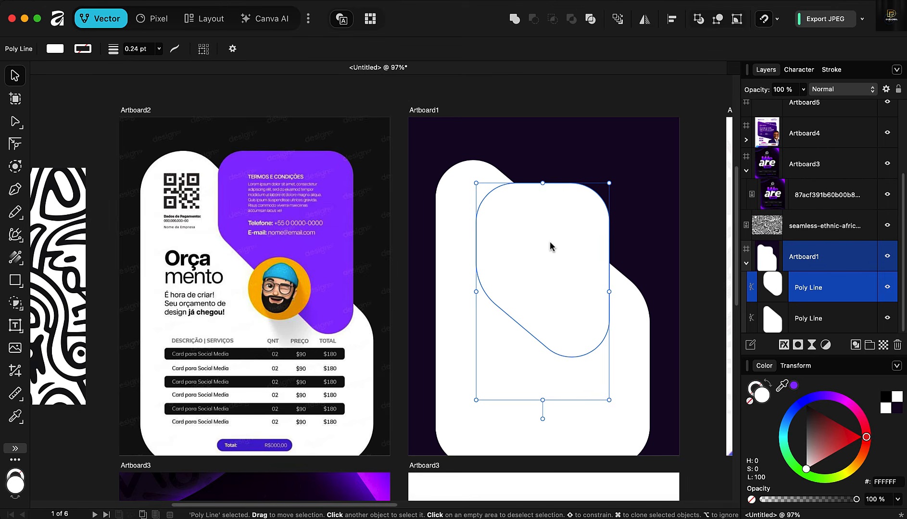
# Align the flipped copy with the white shape's top edge, stretch it wider and taller, and fill it with the purple sampled from Artboard2.
pyautogui.moveTo(551, 245); pyautogui.dragTo(565, 222)
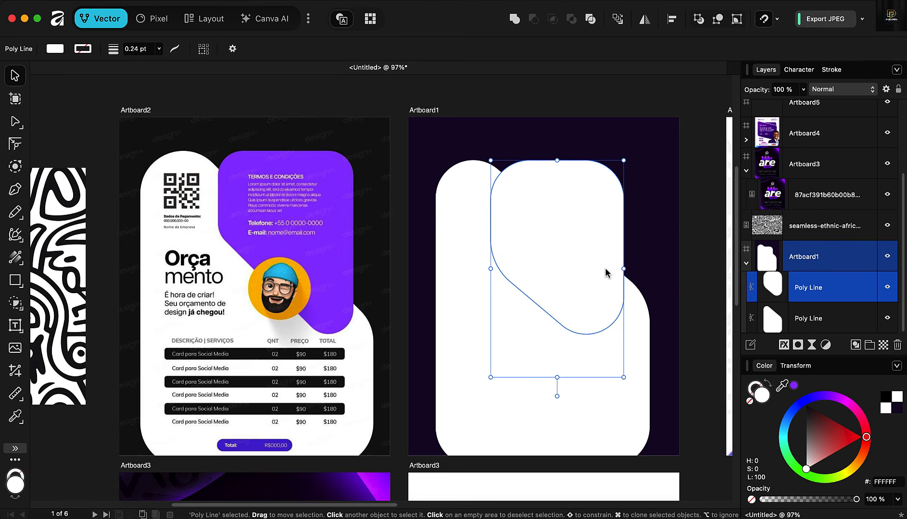
pyautogui.moveTo(624, 270); pyautogui.dragTo(638, 271)
pyautogui.moveTo(581, 257); pyautogui.dragTo(584, 252)
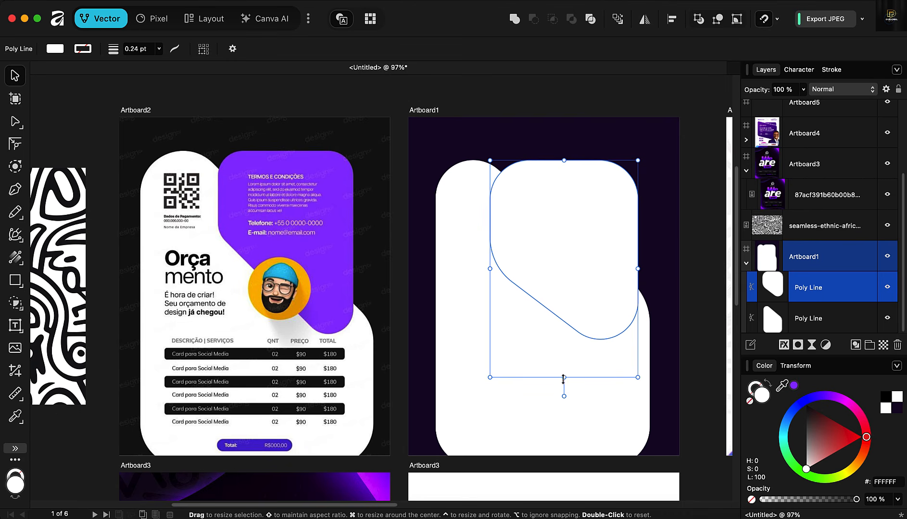
pyautogui.moveTo(564, 385); pyautogui.dragTo(561, 401)
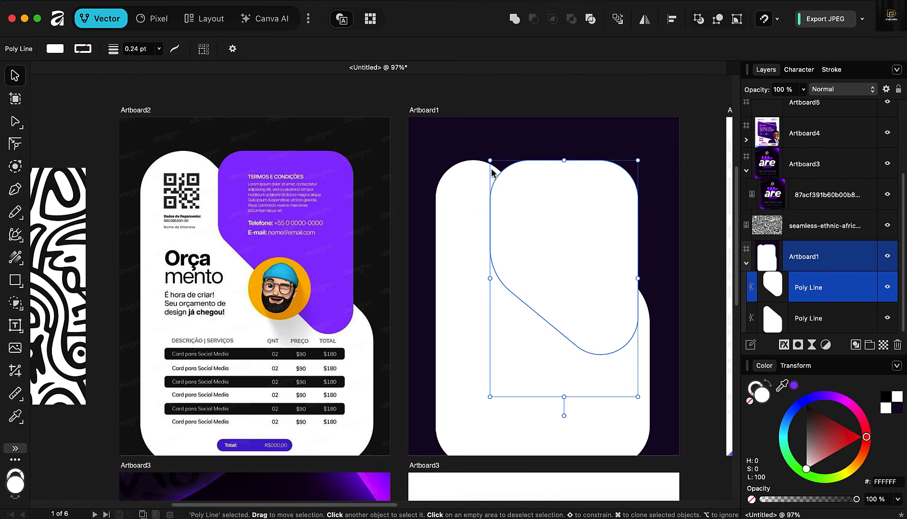
pyautogui.moveTo(783, 387); pyautogui.dragTo(331, 271)
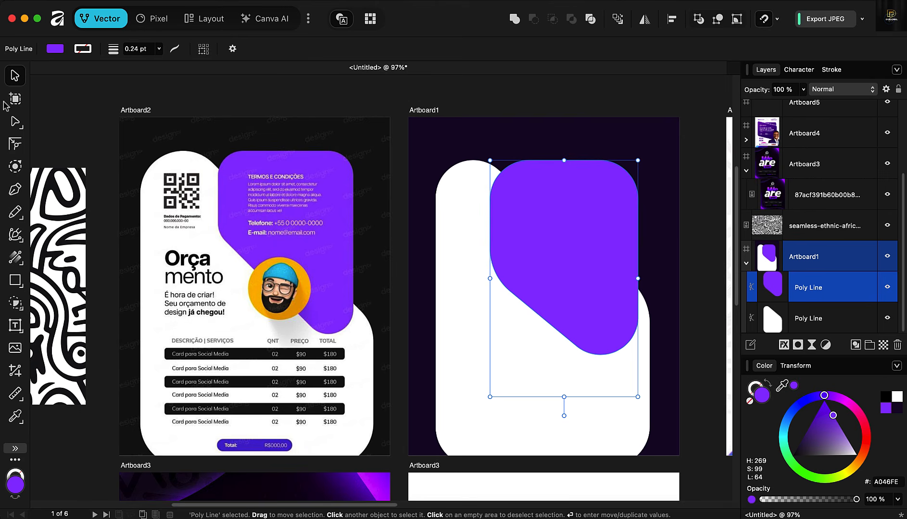
# Reduce the radius of the purple shape's two upper corners to about 0.363 in with the Corner tool.
pyautogui.click(14, 144)
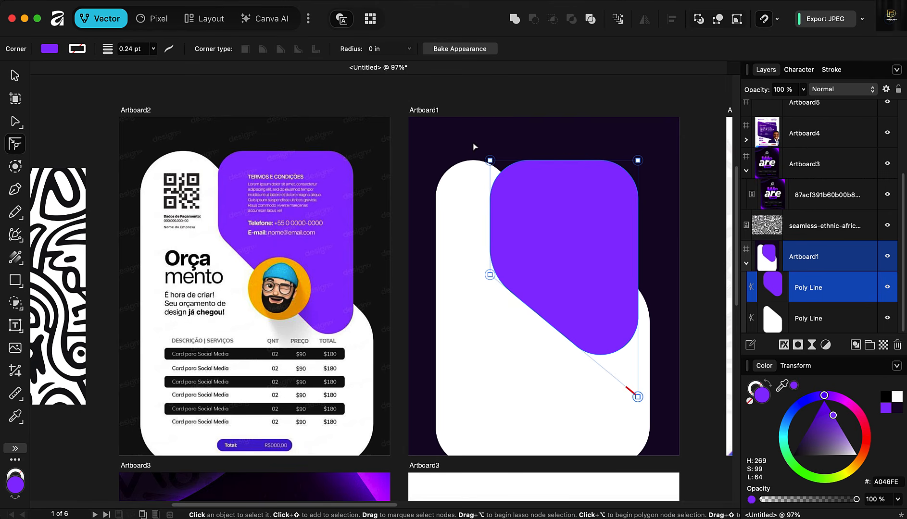
pyautogui.moveTo(491, 159); pyautogui.dragTo(650, 177)
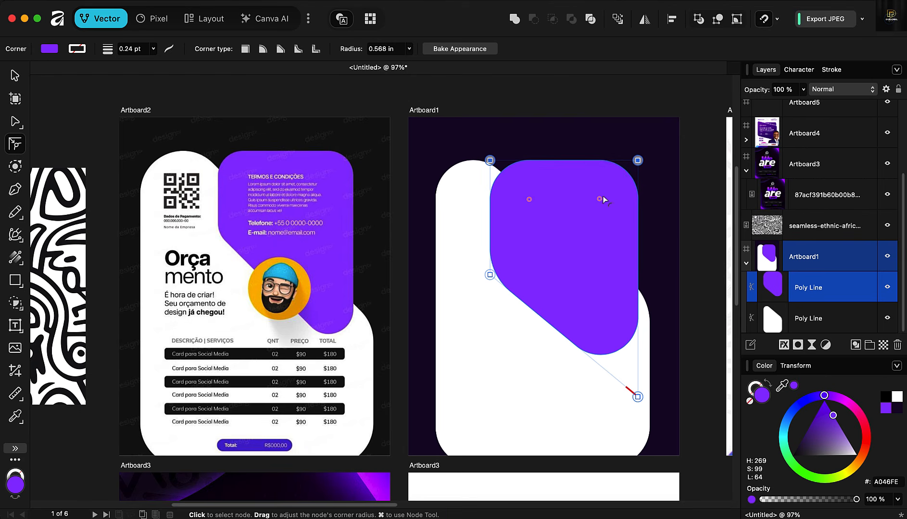
pyautogui.moveTo(603, 197); pyautogui.dragTo(615, 187)
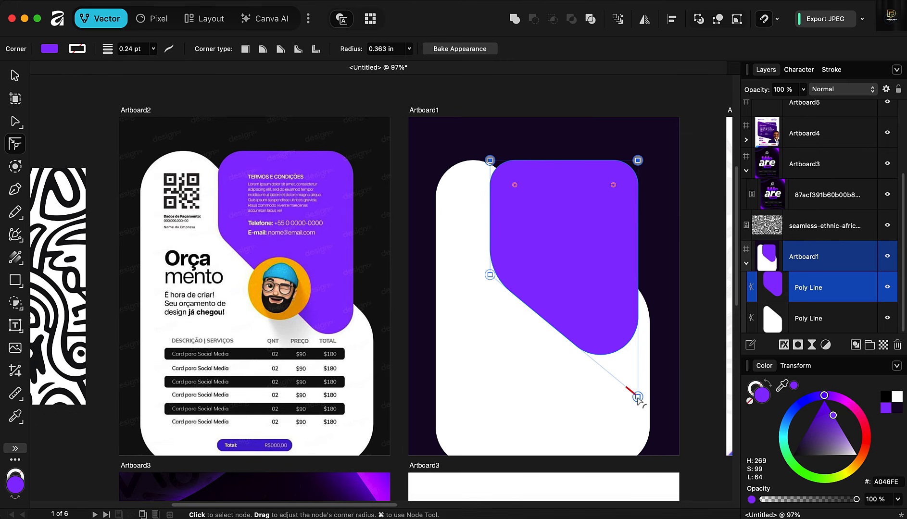
# Lower the purple shape's lower-right node to steepen the slope, and reduce both lower corners' radius to about 0.461 in.
pyautogui.moveTo(638, 397); pyautogui.dragTo(639, 422)
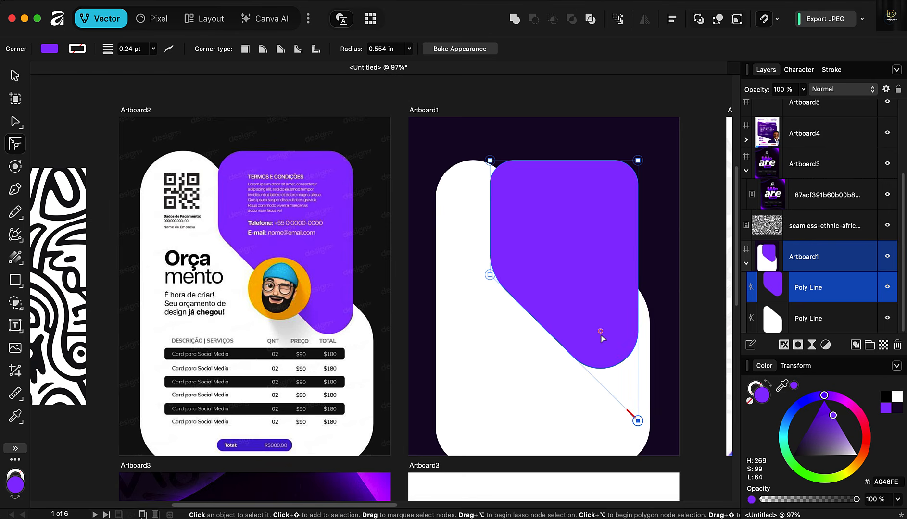
pyautogui.moveTo(601, 336)
pyautogui.mouseDown()
pyautogui.moveTo(610, 353)
pyautogui.moveTo(607, 346)
pyautogui.mouseUp()
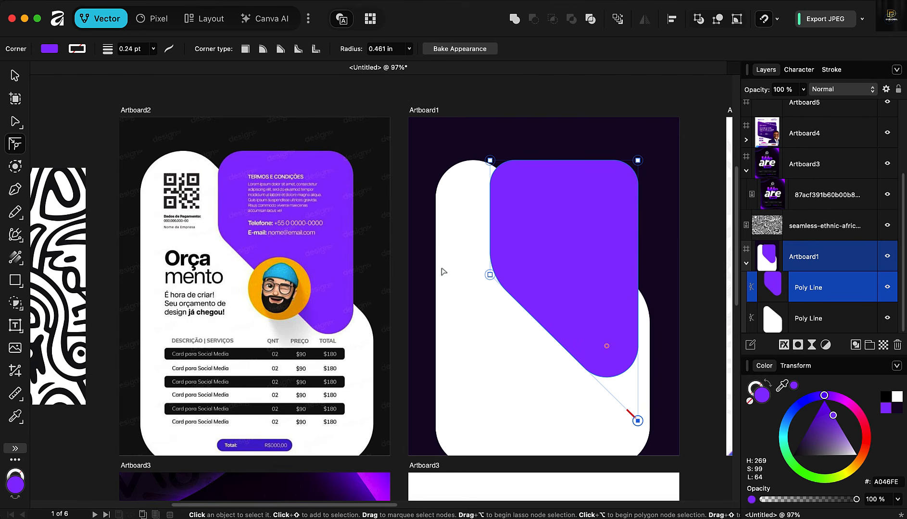
pyautogui.click(490, 274)
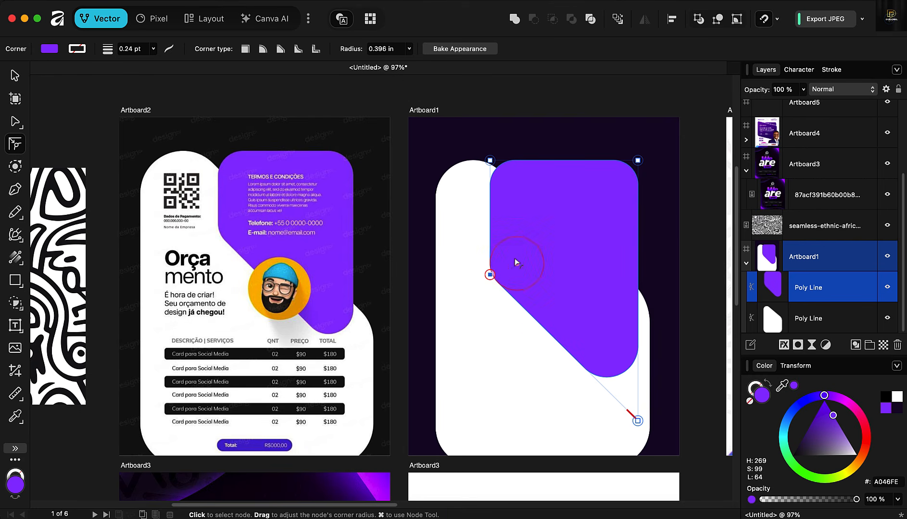
pyautogui.moveTo(515, 258)
pyautogui.mouseDown()
pyautogui.moveTo(554, 218)
pyautogui.moveTo(519, 258)
pyautogui.mouseUp()
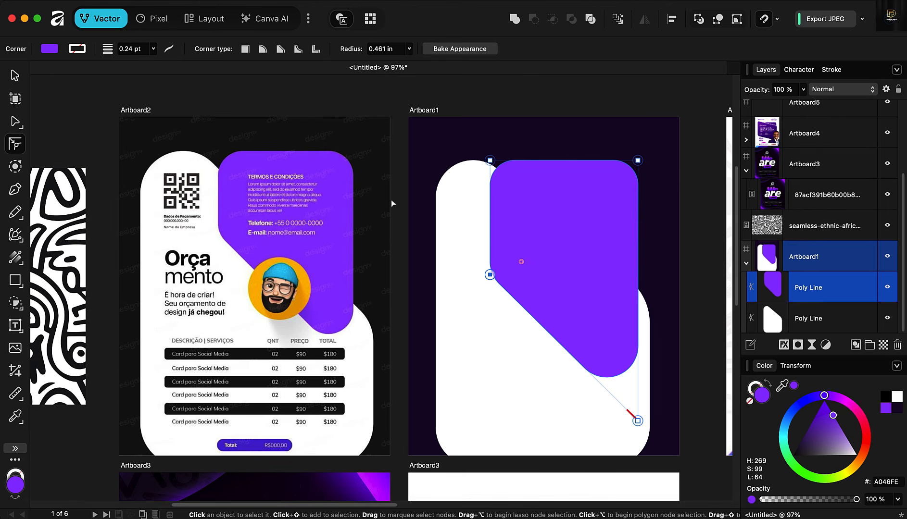
pyautogui.click(9, 84)
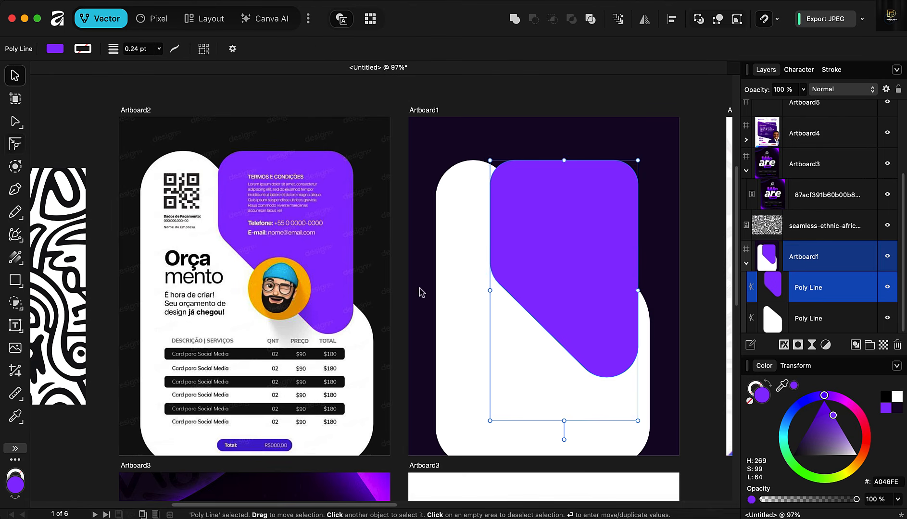
pyautogui.click(654, 129)
# Draw a circle over the purple shape's slanted edge and fill it with the orange sampled from Artboard2's circle.
pyautogui.scroll(2, 461, 192)
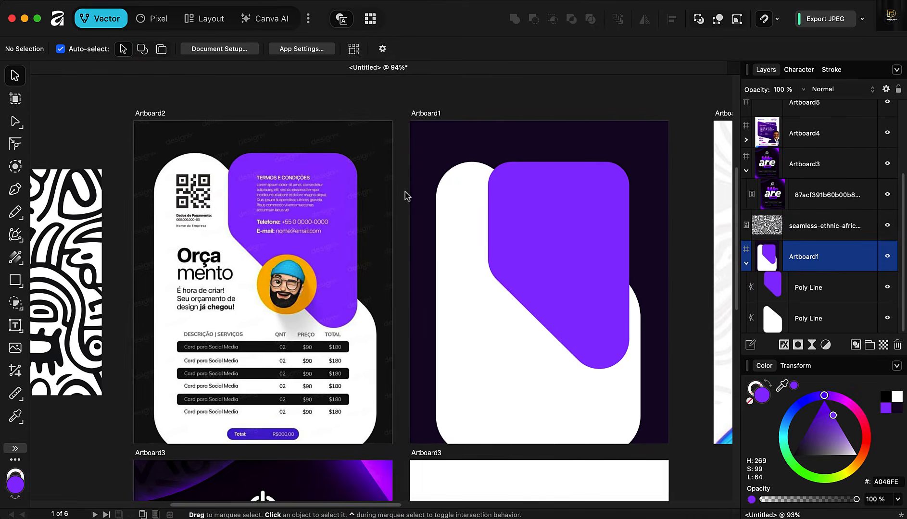
pyautogui.scroll(1, 537, 356)
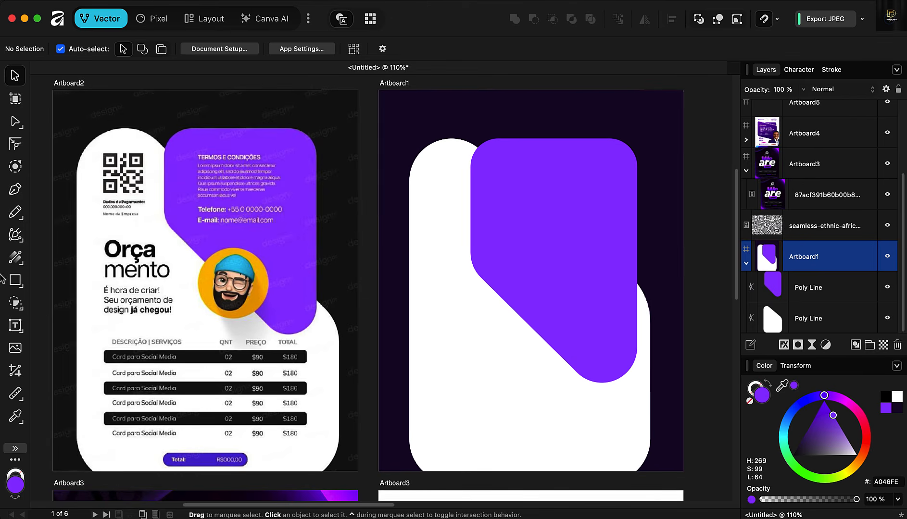
pyautogui.rightClick(20, 288)
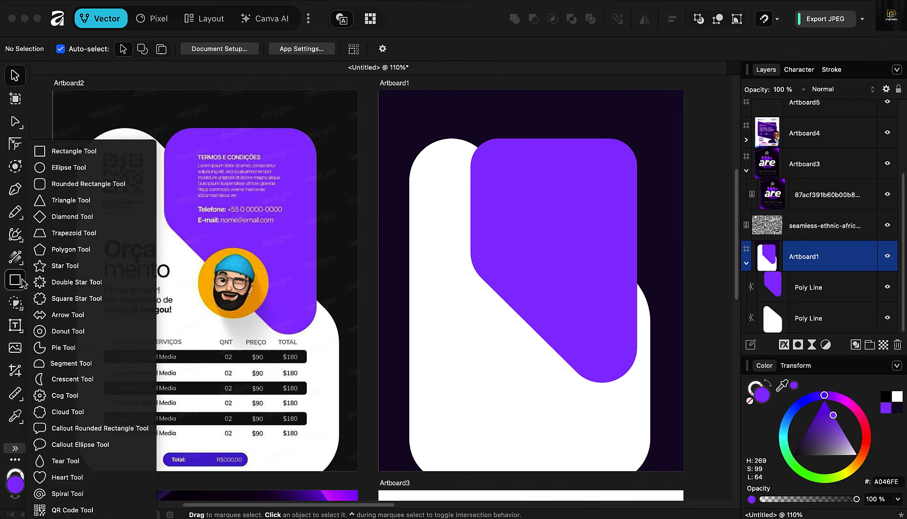
pyautogui.click(67, 169)
pyautogui.moveTo(518, 295); pyautogui.dragTo(581, 391)
pyautogui.press('v')
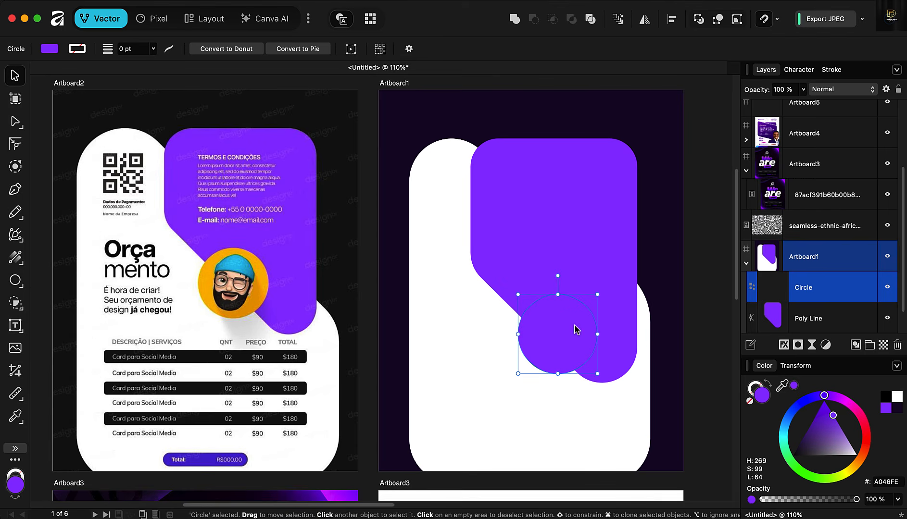
pyautogui.moveTo(577, 329); pyautogui.dragTo(561, 326)
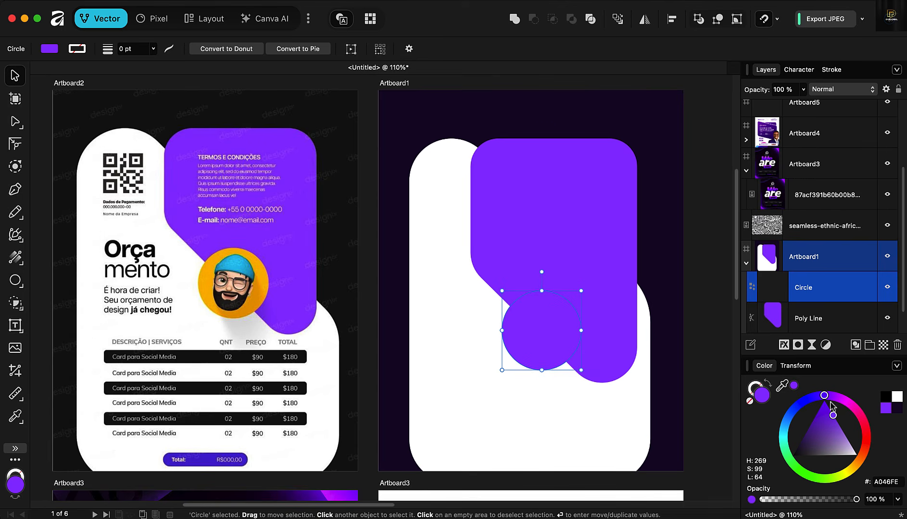
pyautogui.moveTo(830, 403); pyautogui.dragTo(862, 469)
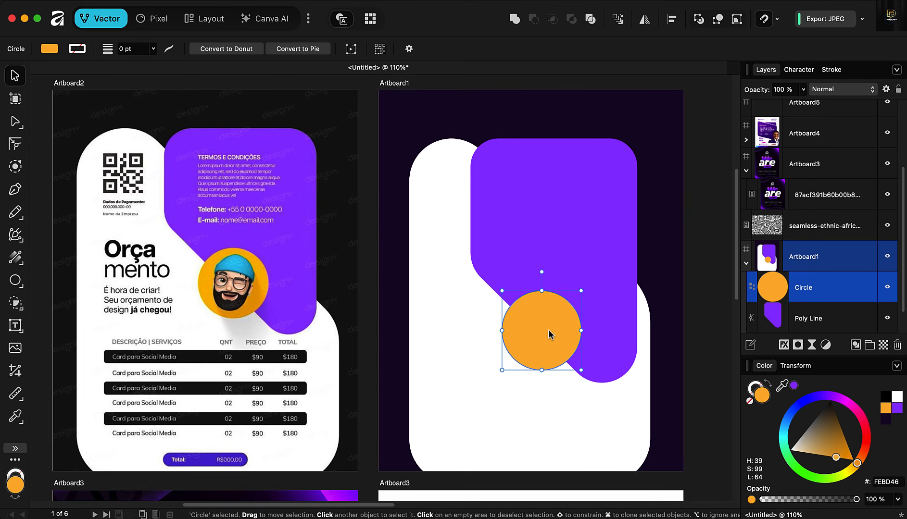
# Apply a linear gradient fill to the orange circle, running from its lower-left area to a darker orange at its right edge.
pyautogui.press('g')
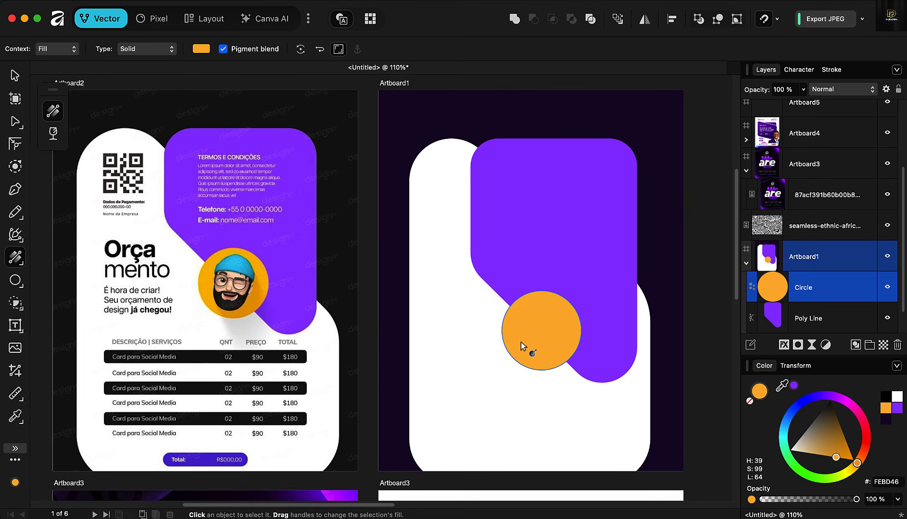
pyautogui.moveTo(520, 348); pyautogui.dragTo(584, 333)
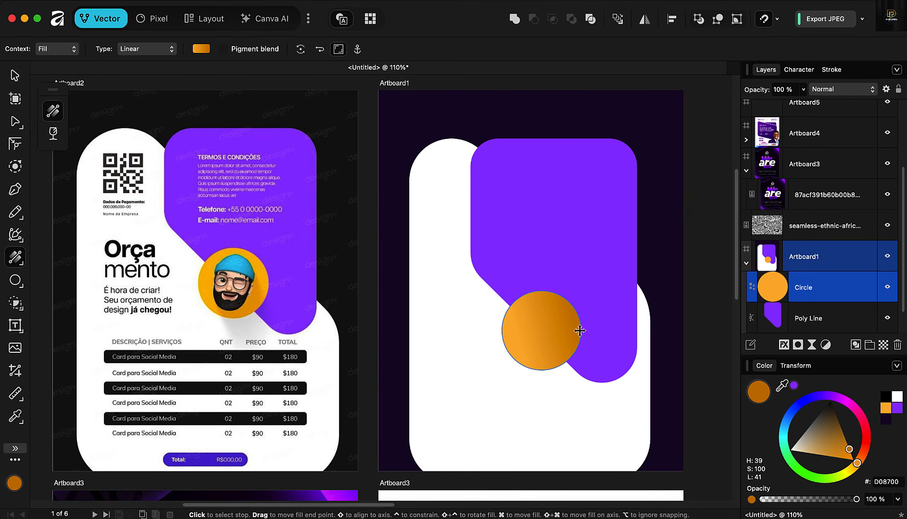
pyautogui.press('v')
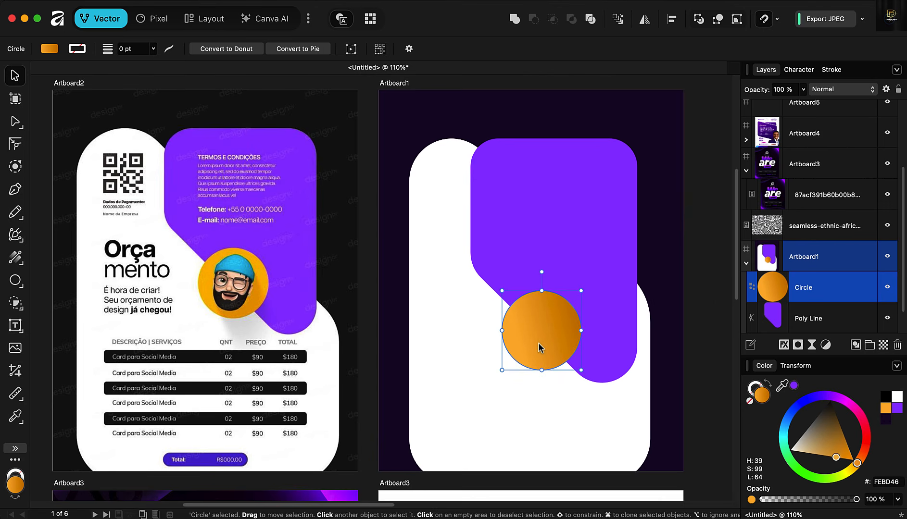
pyautogui.press('g')
pyautogui.moveTo(529, 345); pyautogui.dragTo(581, 325)
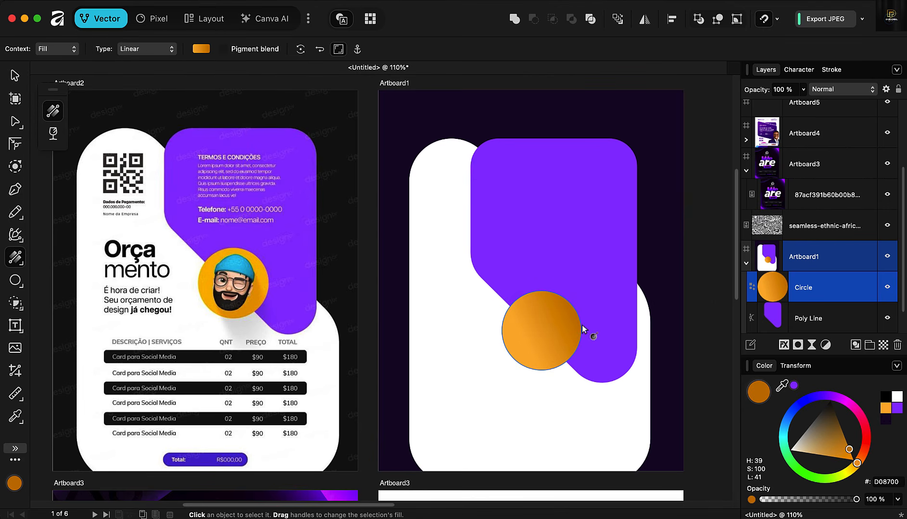
# Add a middle stop to the circle's gradient, recolour the end stop red FF1D0B and move the middle stop to 38%.
pyautogui.click(569, 331)
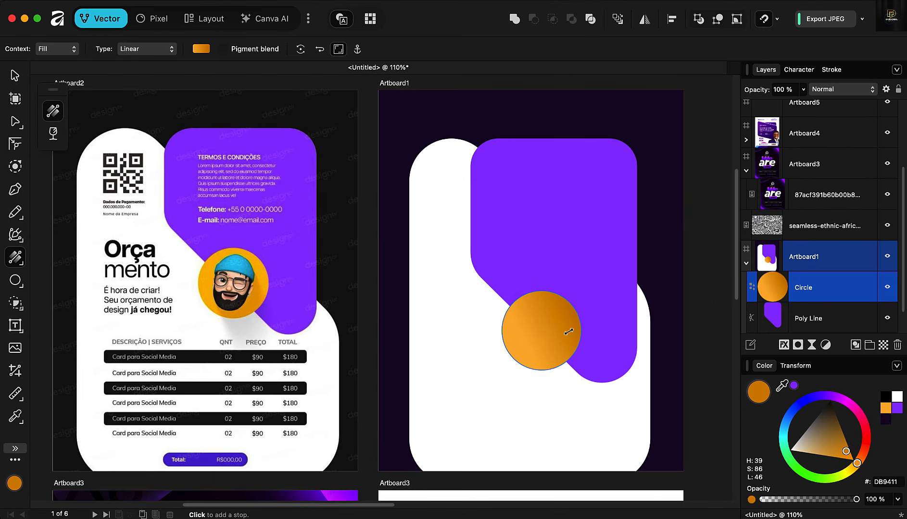
pyautogui.click(200, 50)
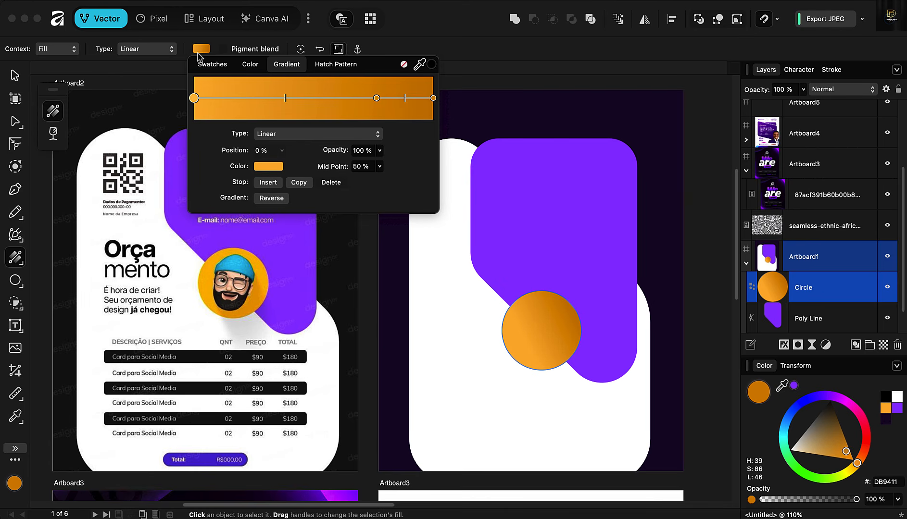
pyautogui.click(433, 99)
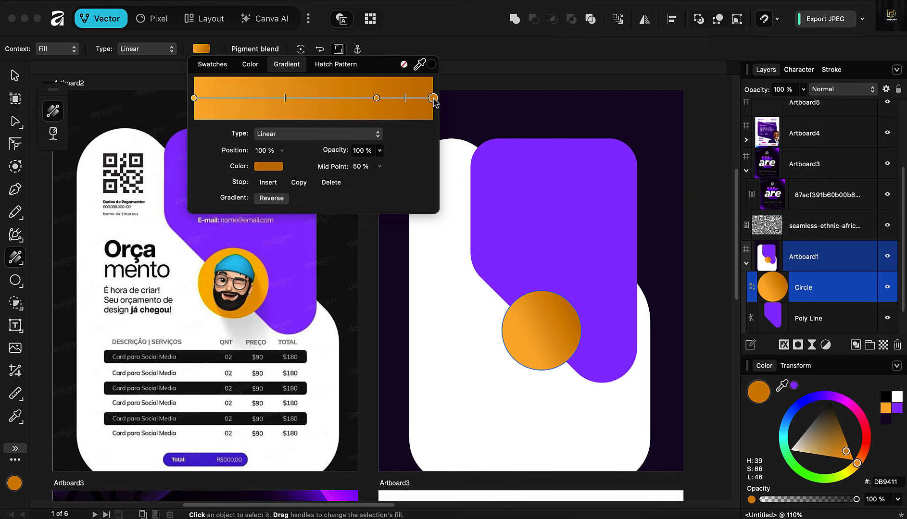
pyautogui.click(269, 167)
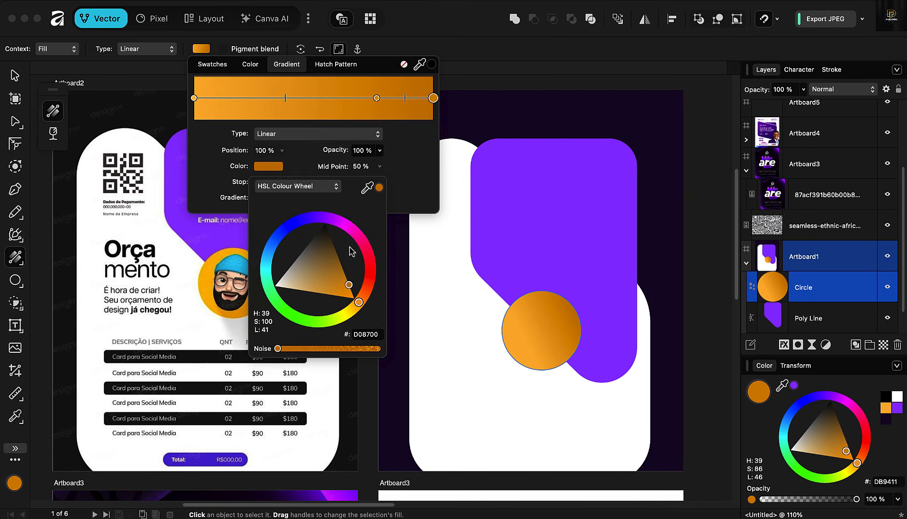
pyautogui.moveTo(358, 303); pyautogui.dragTo(361, 272)
pyautogui.click(362, 272)
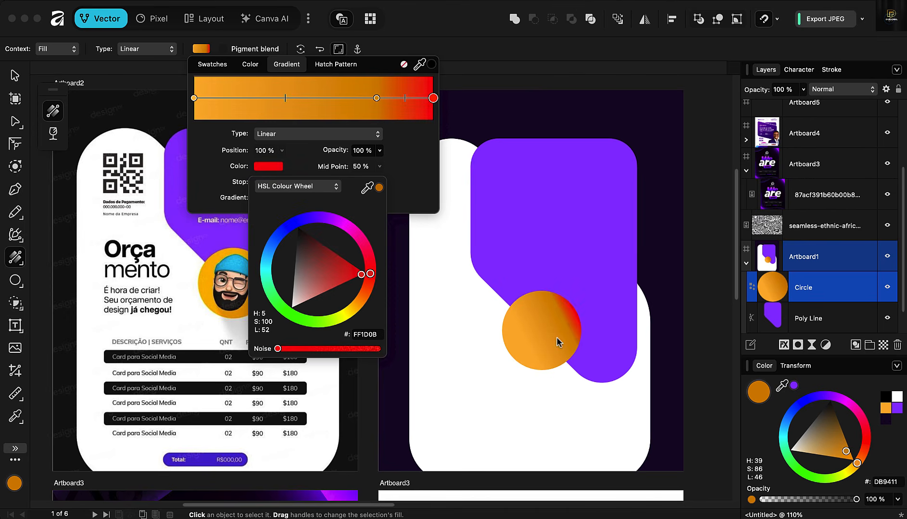
pyautogui.moveTo(377, 98); pyautogui.dragTo(282, 113)
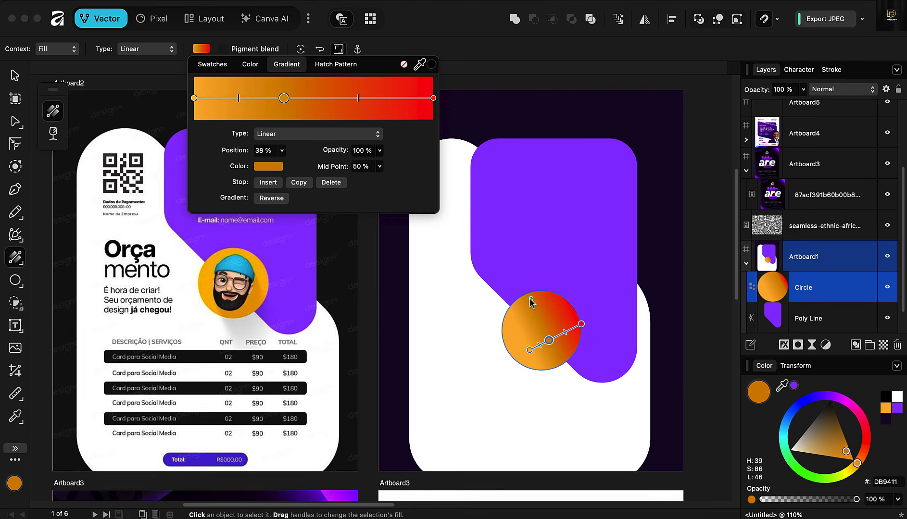
# Set the gradient's end stop to orange FF8F0B and delete the middle stop from the circle's gradient.
pyautogui.click(433, 98)
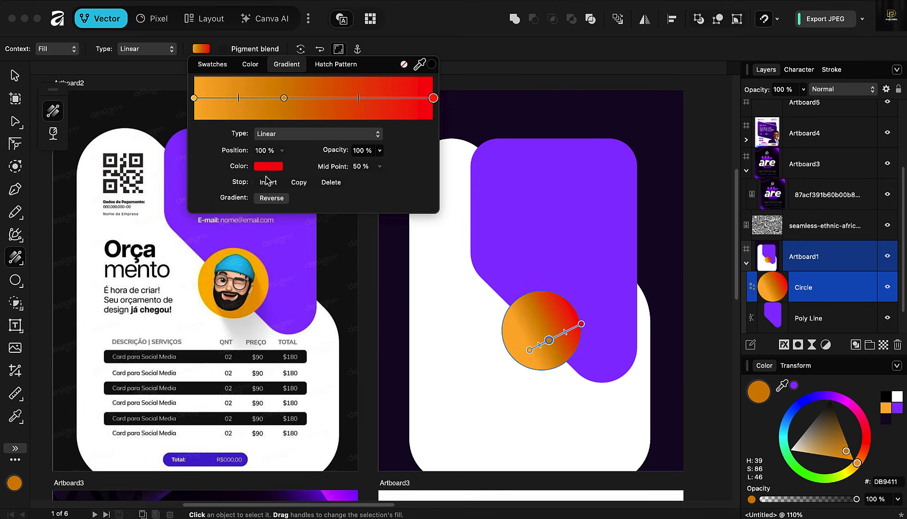
pyautogui.click(268, 166)
pyautogui.moveTo(363, 277); pyautogui.dragTo(362, 297)
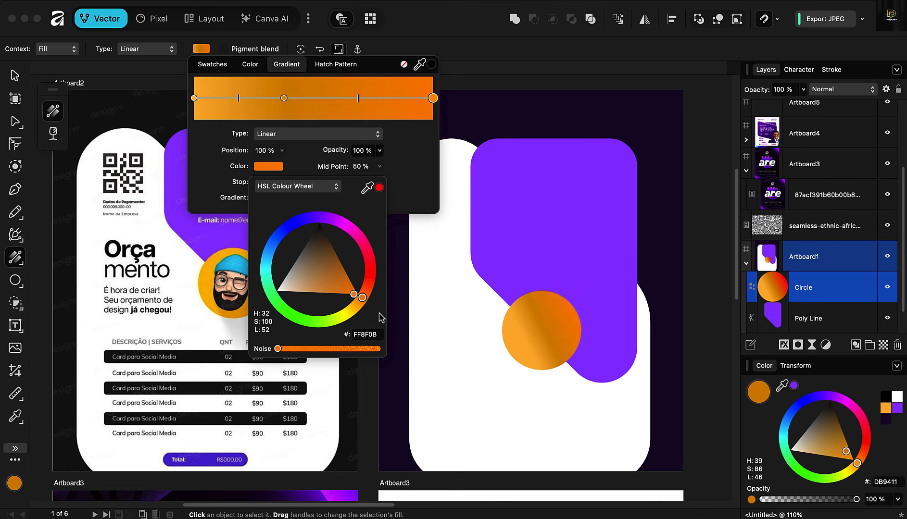
pyautogui.click(548, 343)
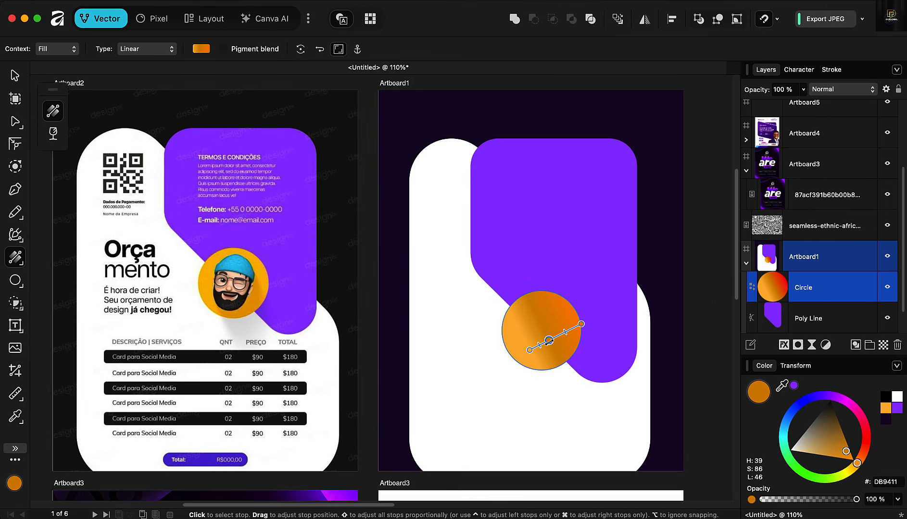
pyautogui.press('Delete')
pyautogui.press('v')
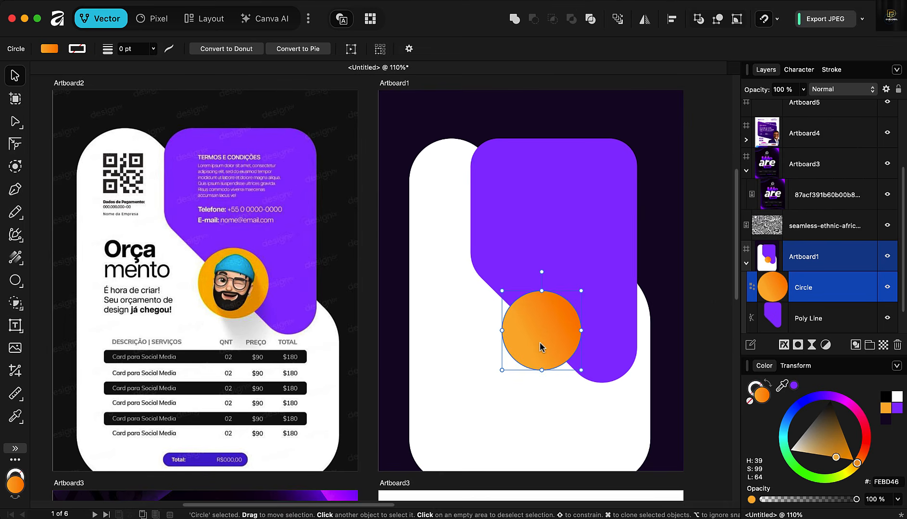
# Shift the hue of the circle gradient's end stop from orange to yellow.
pyautogui.press('g')
pyautogui.click(580, 324)
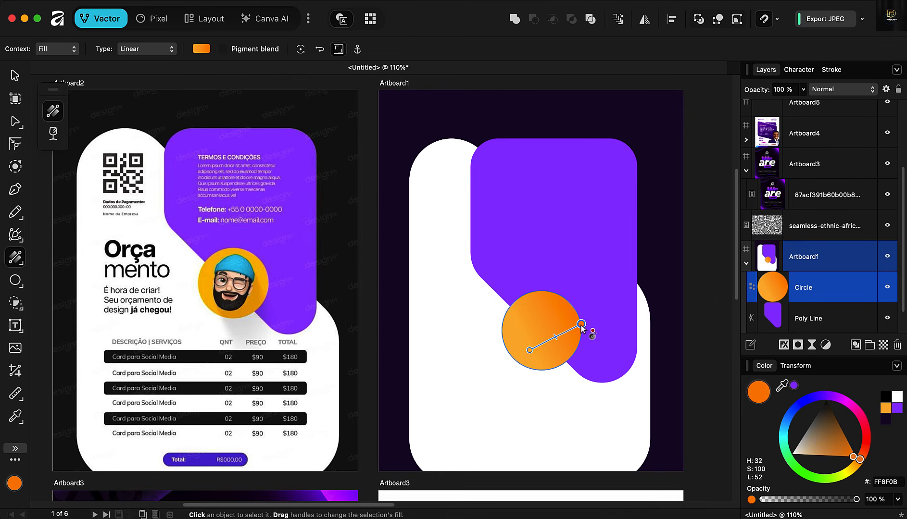
pyautogui.moveTo(859, 462)
pyautogui.mouseDown()
pyautogui.moveTo(868, 450)
pyautogui.moveTo(851, 474)
pyautogui.mouseUp()
# Move the gradient's start stop closer to the circle's lower-left edge and set its colour to F8AE25.
pyautogui.click(529, 353)
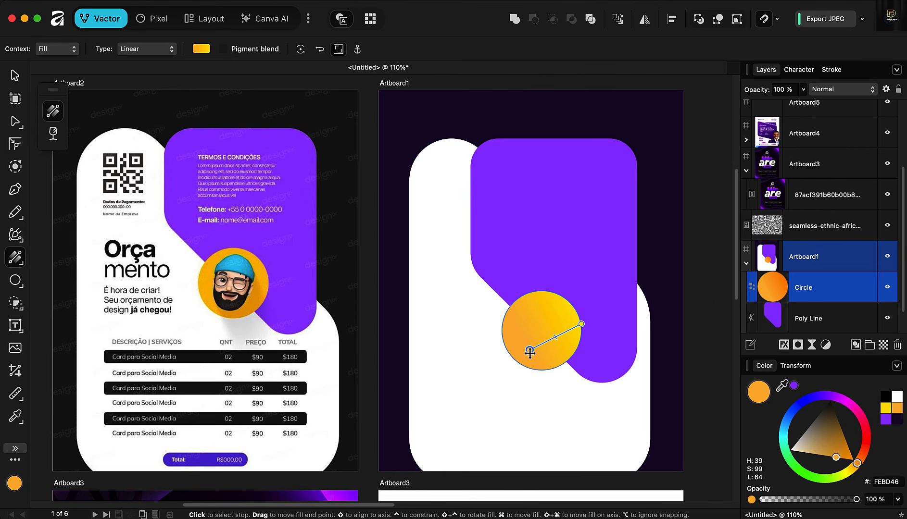
pyautogui.moveTo(528, 354)
pyautogui.mouseDown()
pyautogui.moveTo(513, 350)
pyautogui.moveTo(509, 331)
pyautogui.moveTo(520, 349)
pyautogui.mouseUp()
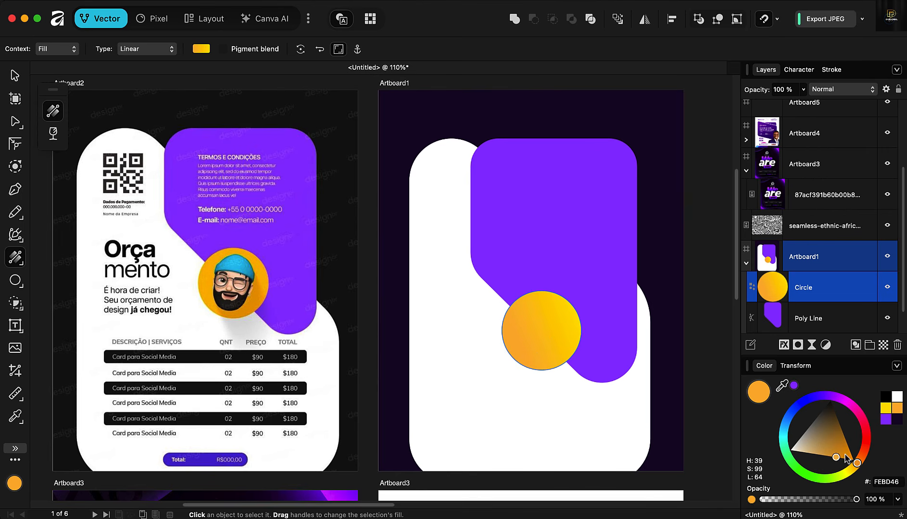
pyautogui.moveTo(839, 461); pyautogui.dragTo(845, 460)
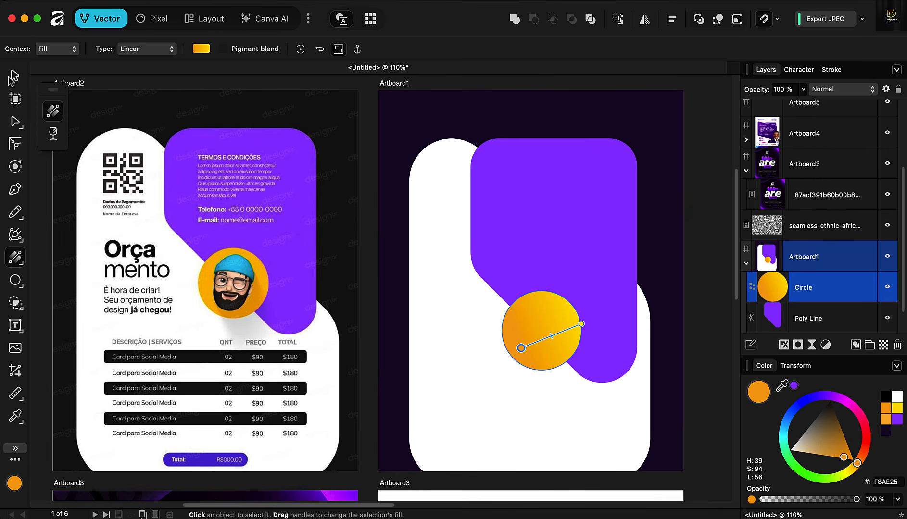
pyautogui.click(12, 74)
# Compare the Artboard1 shapes with Artboard2 and examine the QR code in the reference's white shape.
pyautogui.click(601, 431)
pyautogui.scroll(-2, 446, 305)
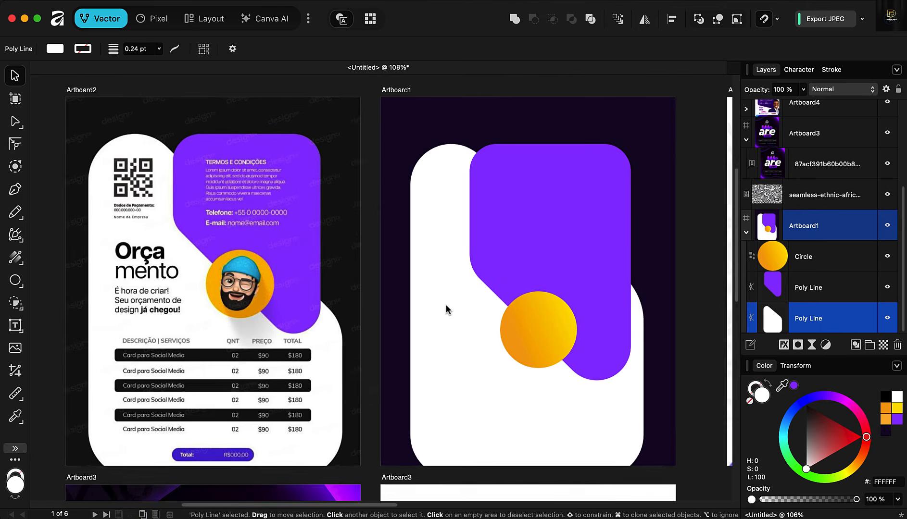
pyautogui.click(542, 313)
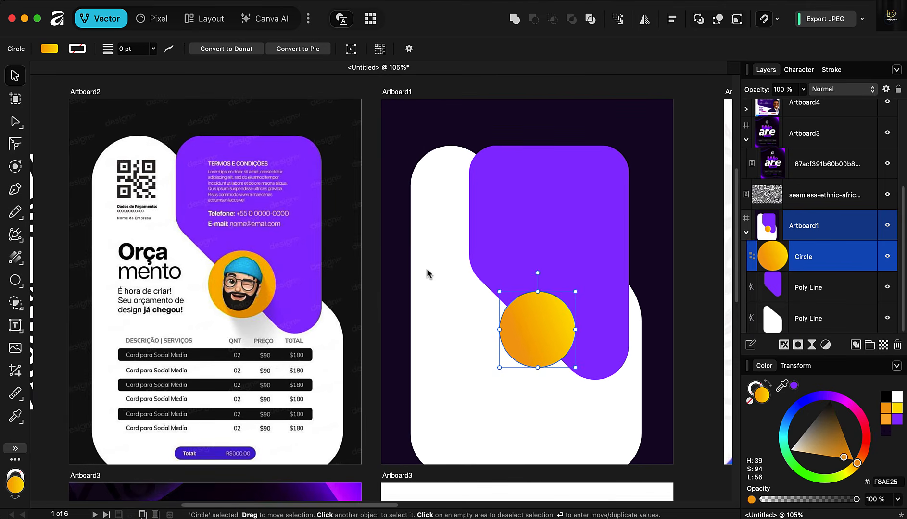
pyautogui.scroll(-4, 425, 269)
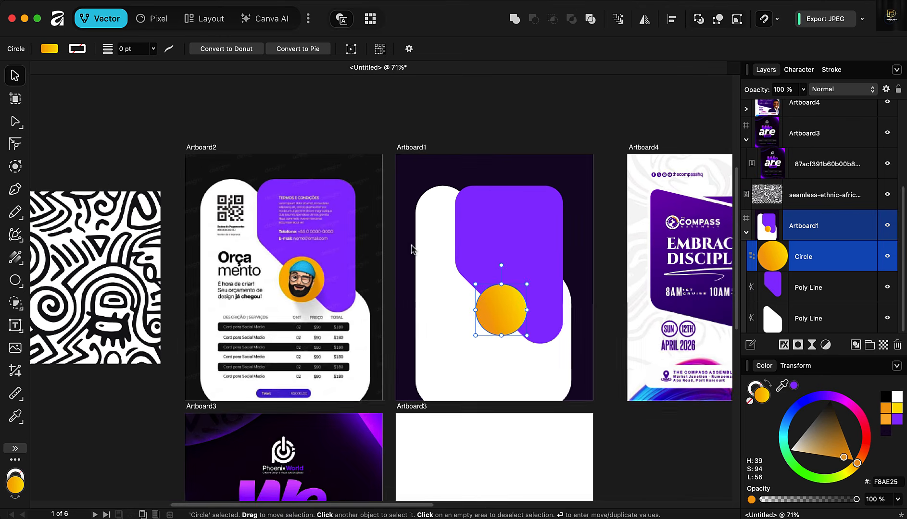
pyautogui.scroll(3, 268, 202)
pyautogui.scroll(3, 267, 208)
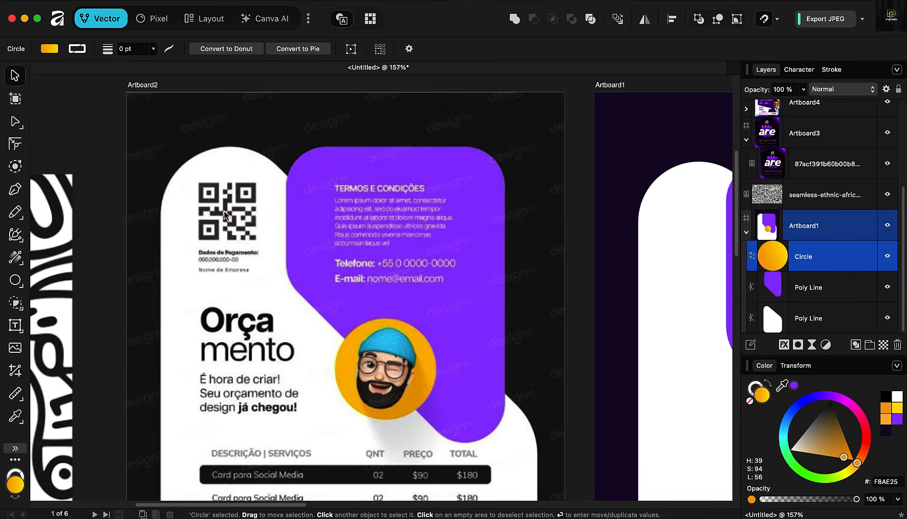
pyautogui.scroll(-3, 224, 208)
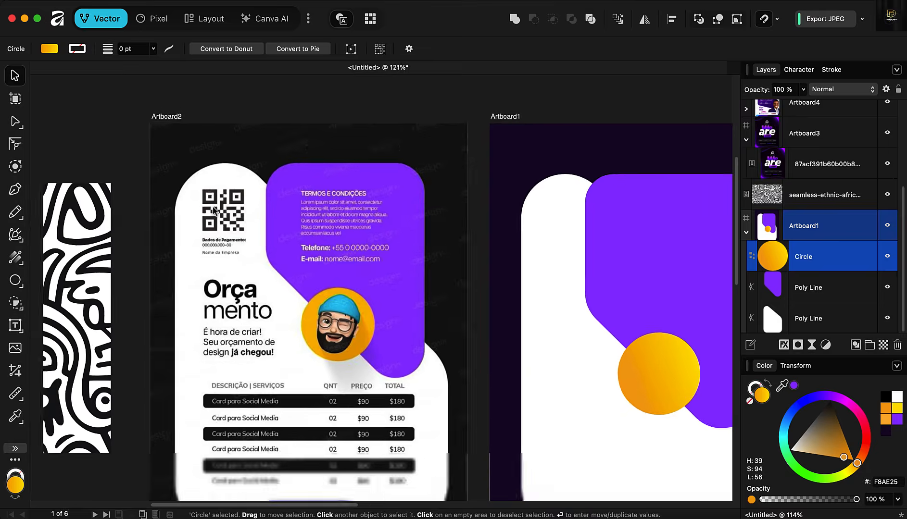
pyautogui.scroll(1, 581, 228)
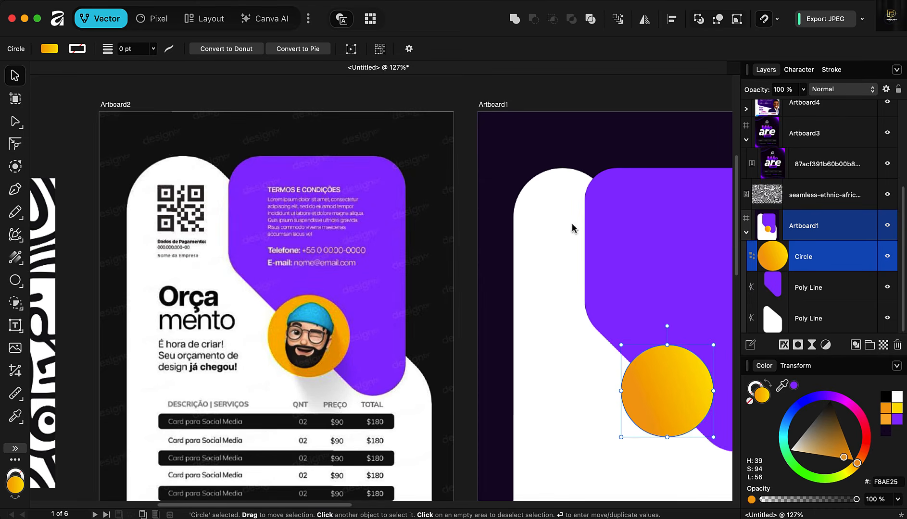
# Draw a QR code over the upper-left edge of Artboard1's white shape with the QR Code Tool.
pyautogui.click(19, 282)
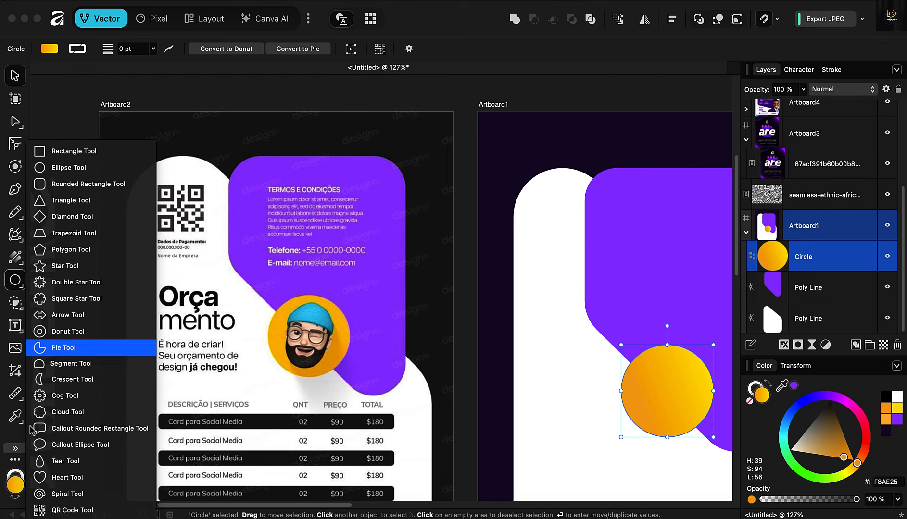
pyautogui.click(88, 512)
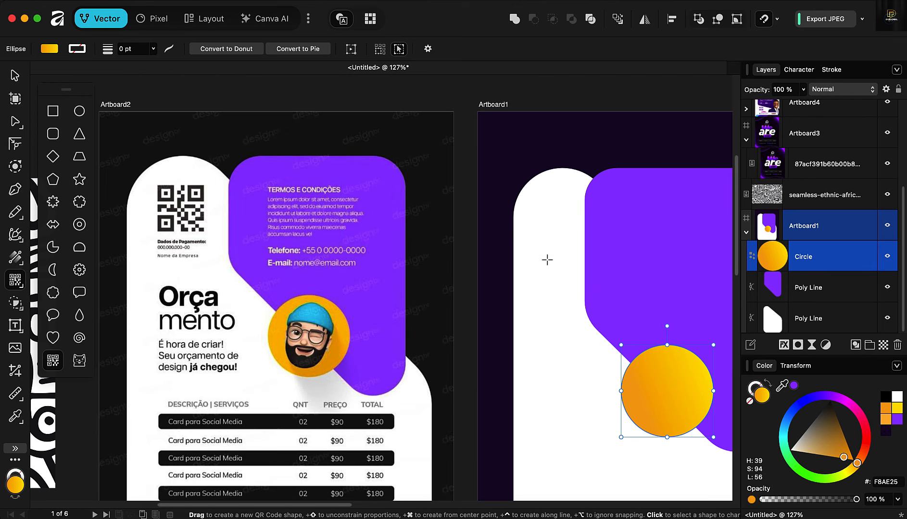
pyautogui.moveTo(532, 238); pyautogui.dragTo(572, 270)
pyautogui.moveTo(615, 297); pyautogui.dragTo(615, 298)
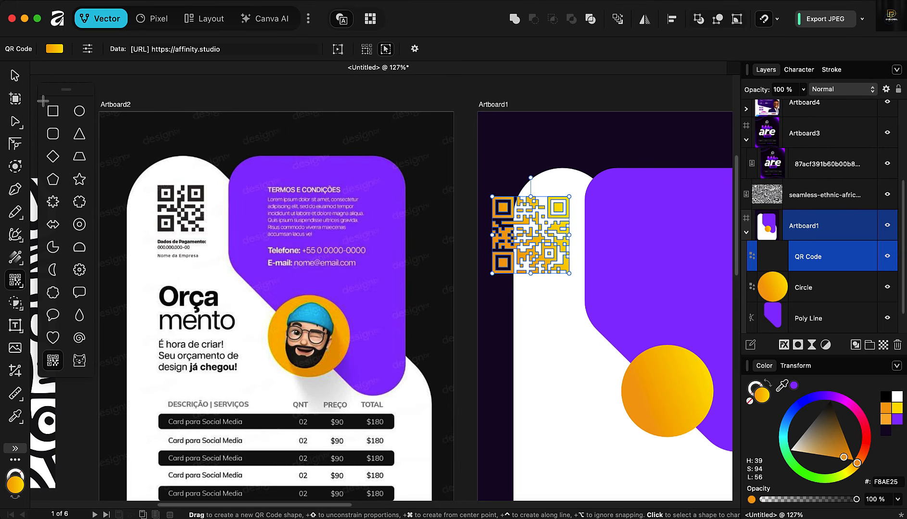
# Fill the QR code with black, shrink it and place it inside the white shape's upper-left area beside the purple shape.
pyautogui.press('v')
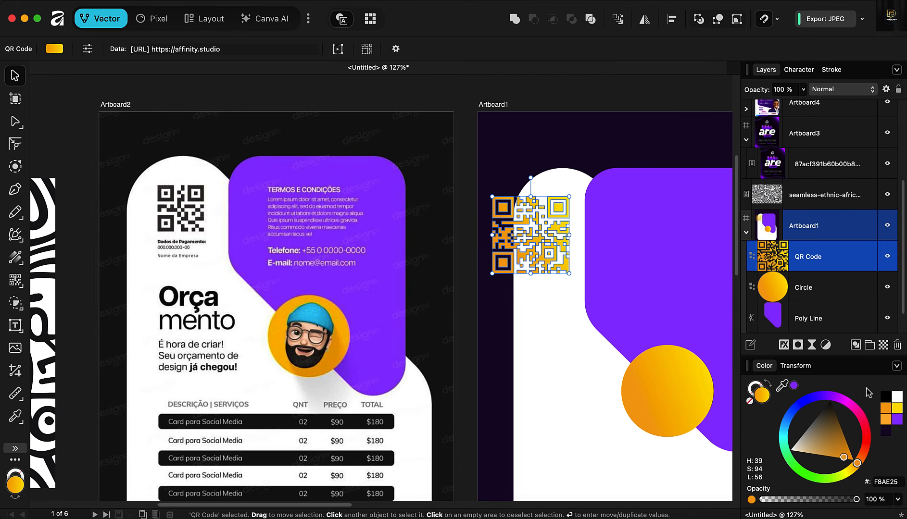
pyautogui.click(888, 398)
pyautogui.moveTo(568, 262)
pyautogui.mouseDown()
pyautogui.moveTo(622, 298)
pyautogui.moveTo(618, 285)
pyautogui.moveTo(542, 235)
pyautogui.moveTo(576, 255)
pyautogui.mouseUp()
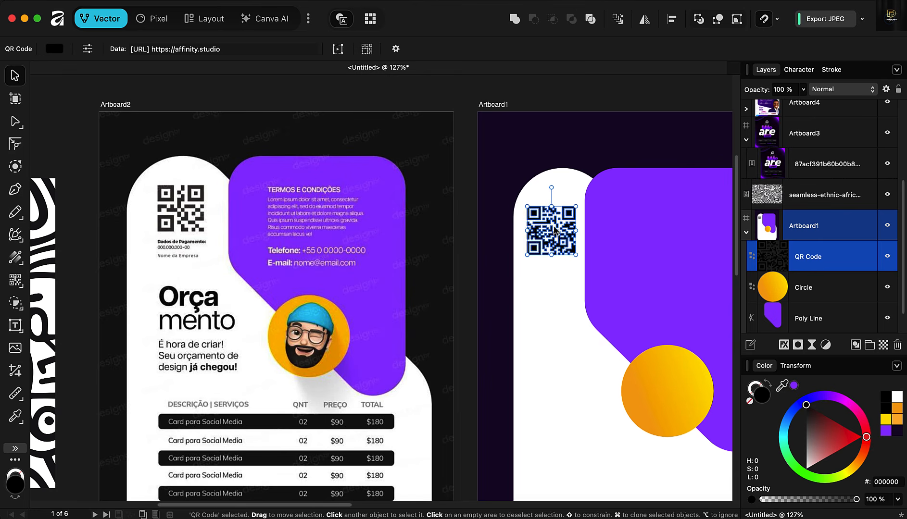
# Open the data settings of Artboard1's QR code, look through the available types and switch it to WhatsApp.
pyautogui.scroll(2, 552, 230)
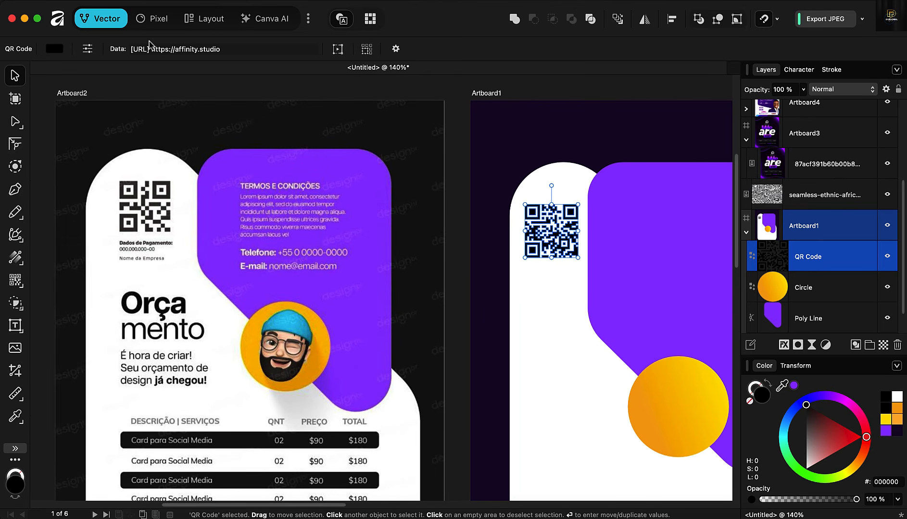
pyautogui.click(162, 50)
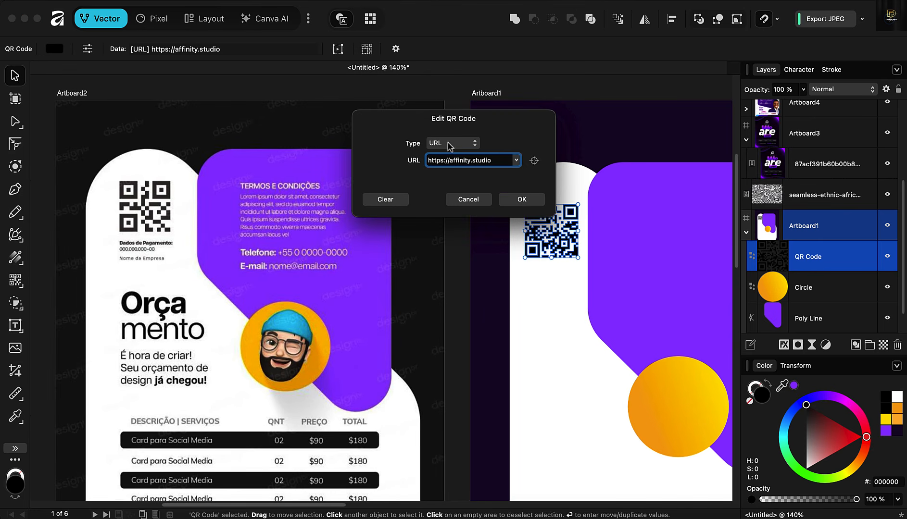
pyautogui.click(470, 146)
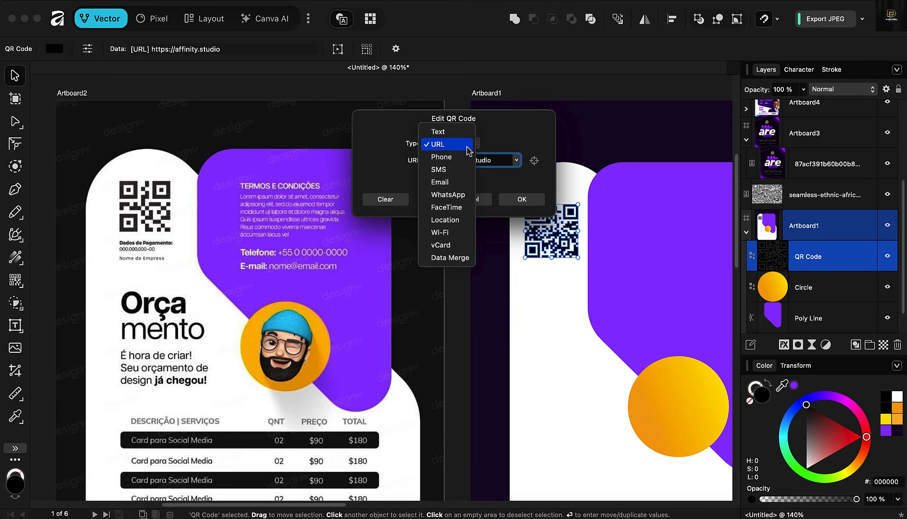
pyautogui.click(478, 148)
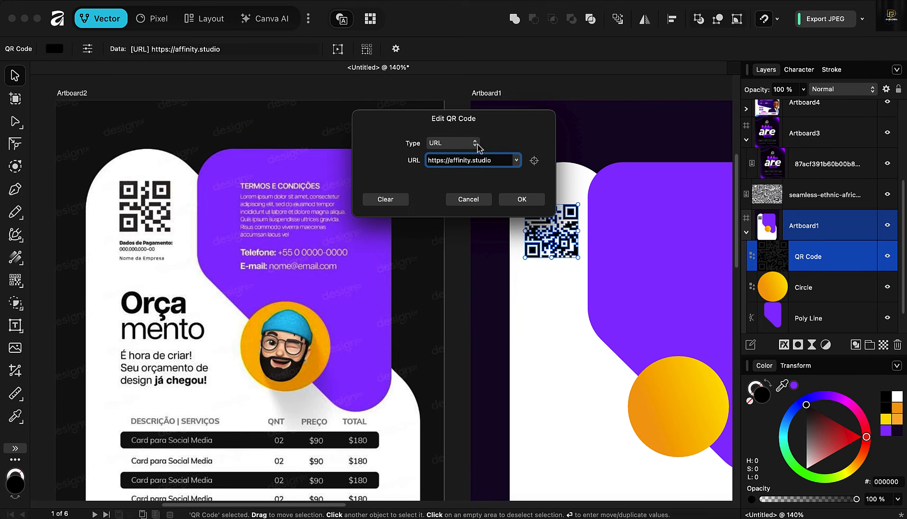
pyautogui.click(475, 145)
pyautogui.click(480, 152)
pyautogui.click(473, 145)
pyautogui.click(445, 192)
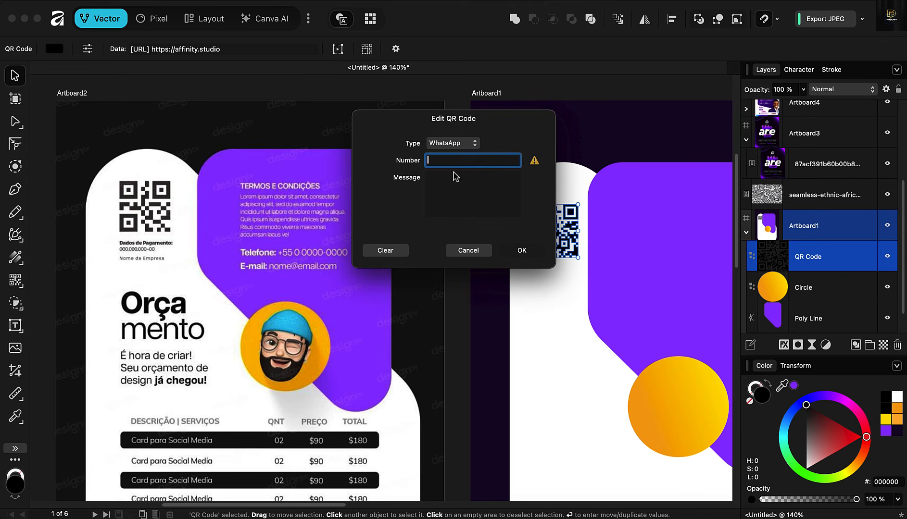
pyautogui.click(468, 143)
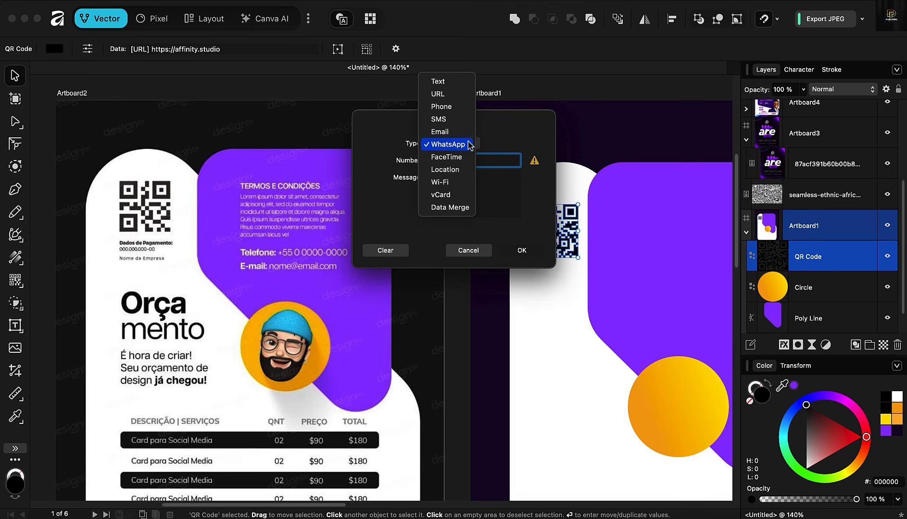
pyautogui.click(438, 94)
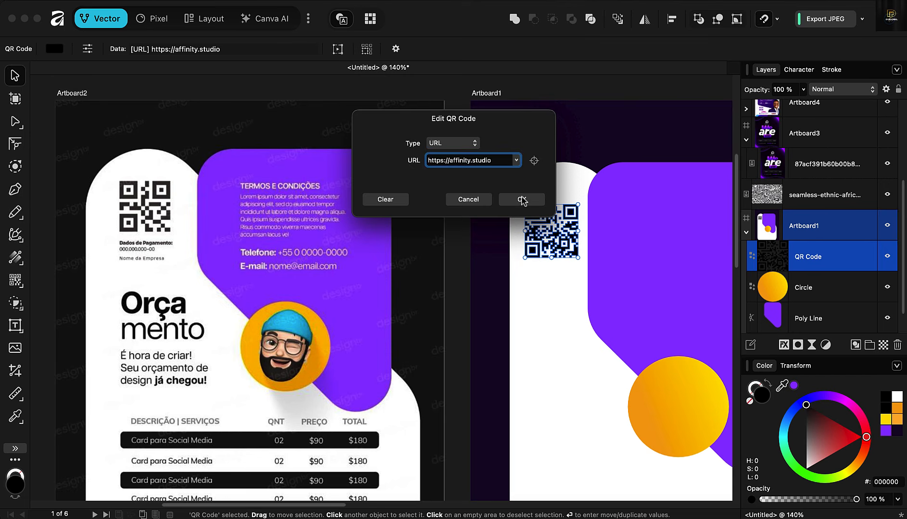
pyautogui.click(522, 200)
pyautogui.click(553, 260)
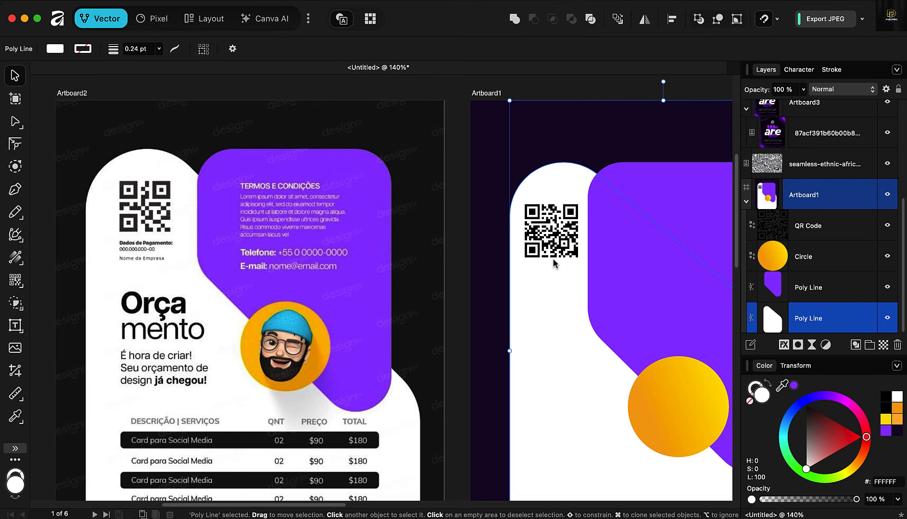
# Recolour Artboard1's QR code to the purple 8D4ECE.
pyautogui.scroll(-5, 562, 239)
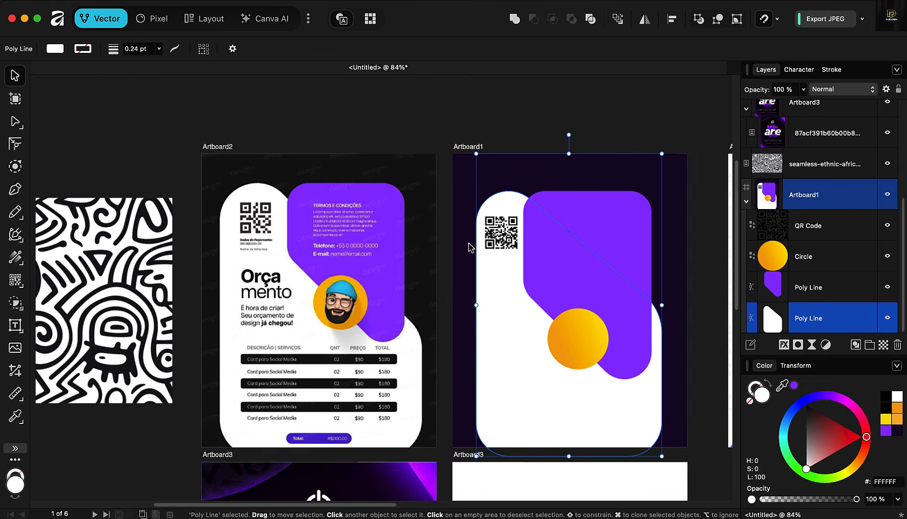
pyautogui.click(500, 235)
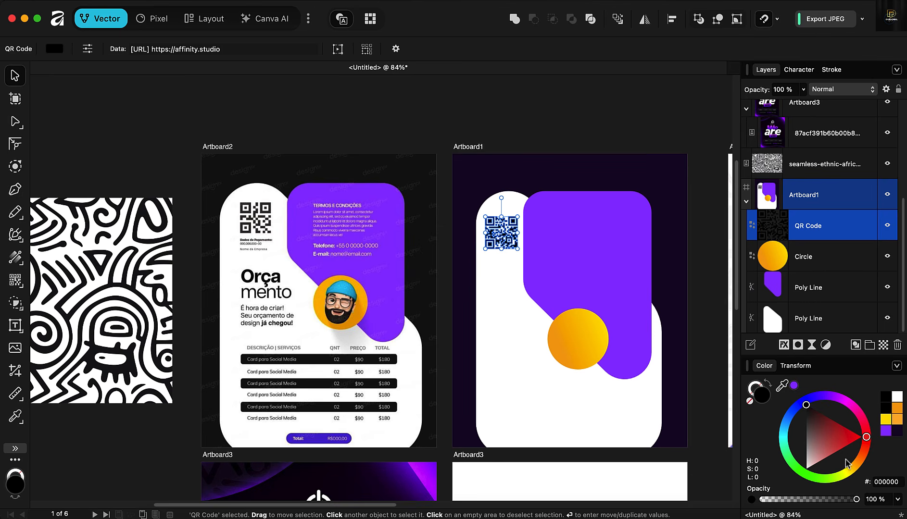
pyautogui.moveTo(809, 414); pyautogui.dragTo(811, 426)
pyautogui.click(810, 423)
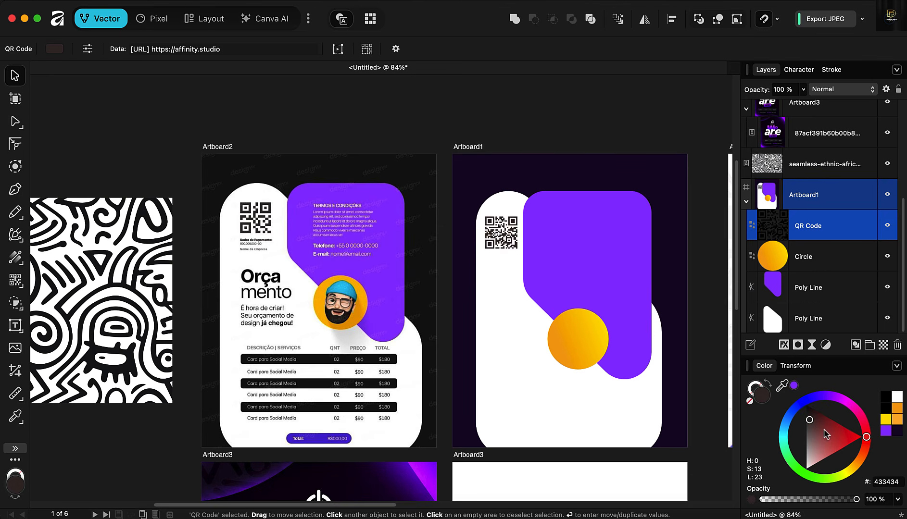
pyautogui.press('super+z')
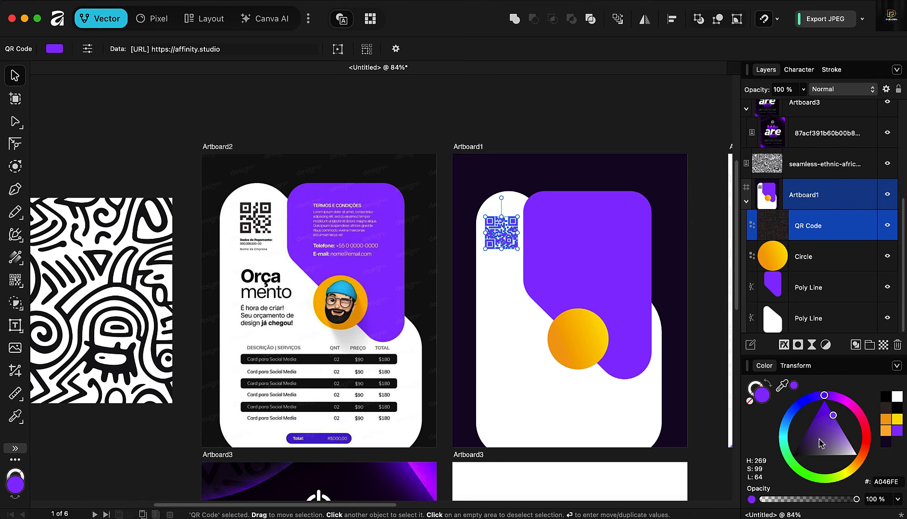
pyautogui.moveTo(831, 415)
pyautogui.mouseDown()
pyautogui.moveTo(809, 440)
pyautogui.moveTo(833, 446)
pyautogui.moveTo(829, 428)
pyautogui.mouseUp()
pyautogui.click(557, 435)
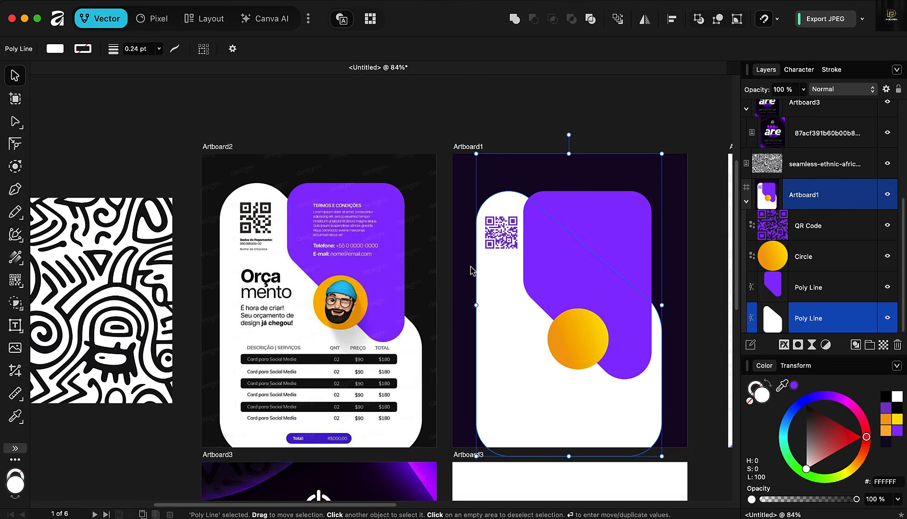
# Examine the reference flyer on Artboard4 and the blank Artboard5 beside it.
pyautogui.scroll(-5, 476, 240)
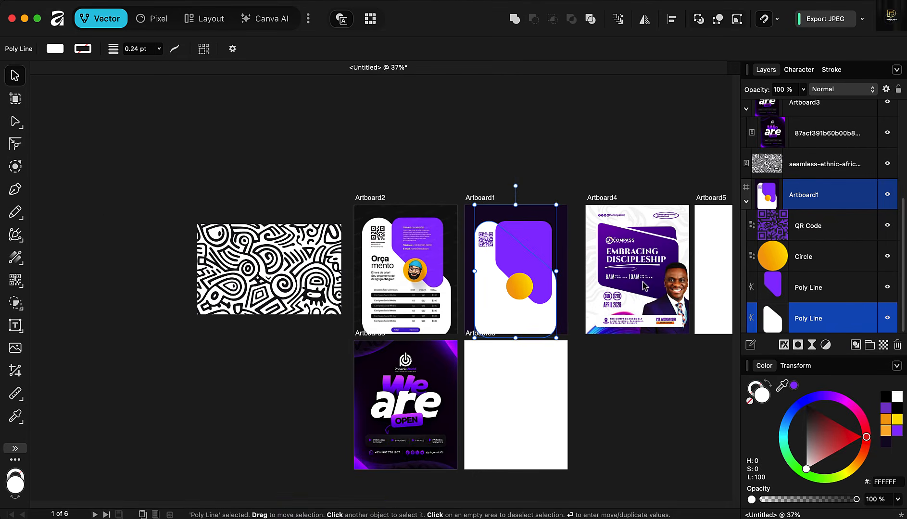
pyautogui.scroll(-3, 287, 245)
pyautogui.scroll(3, 597, 239)
pyautogui.scroll(4, 484, 244)
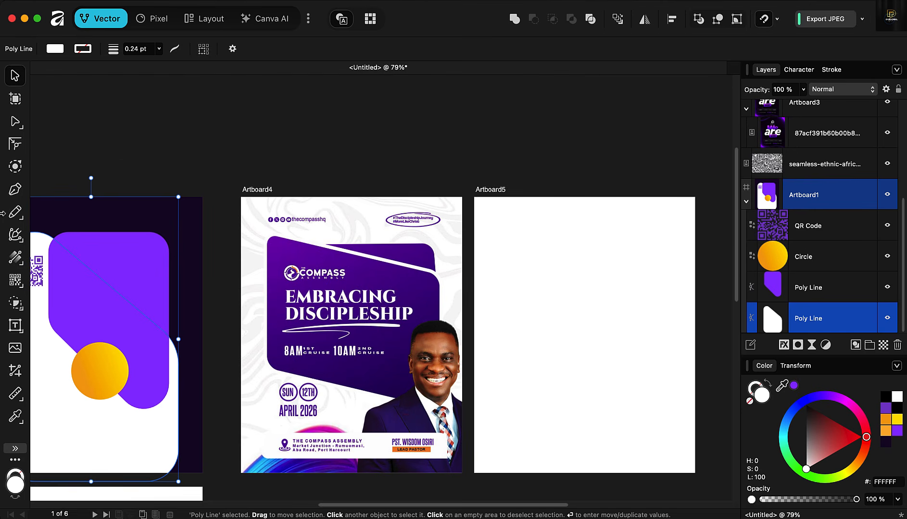
pyautogui.click(561, 261)
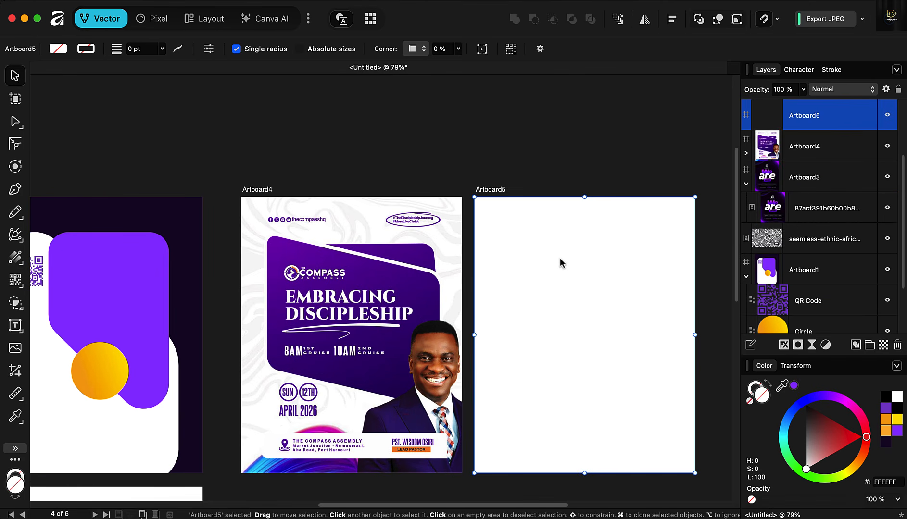
pyautogui.scroll(-4, 563, 257)
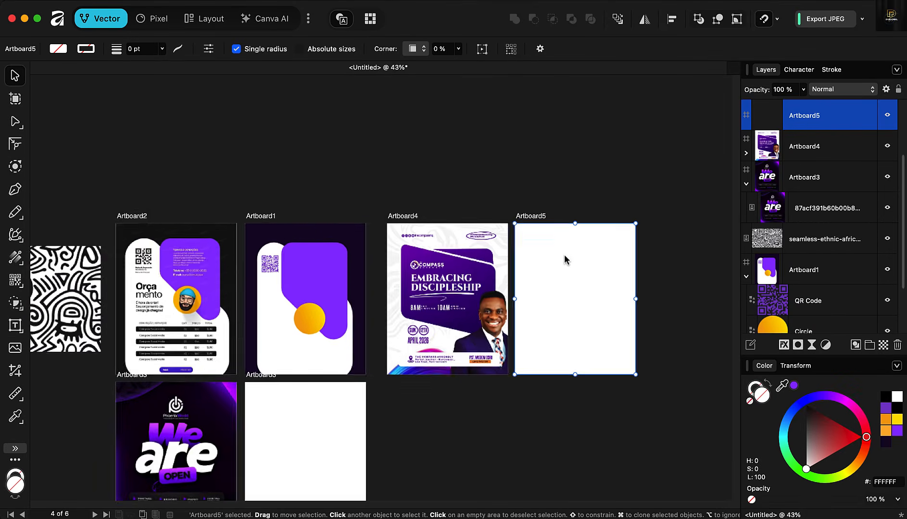
# Move the black-and-white pattern image beside Artboard5 and place a copy rotated 90 degrees on that artboard.
pyautogui.click(139, 281)
pyautogui.scroll(5, 138, 282)
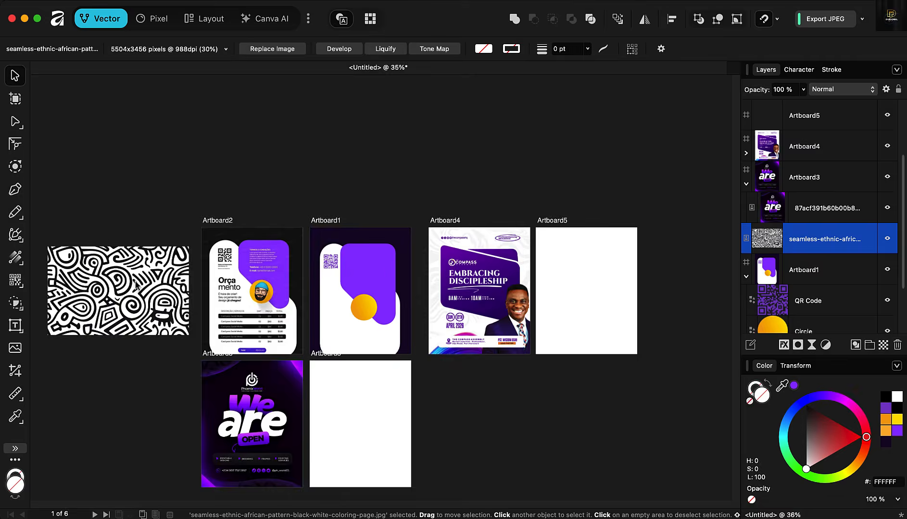
pyautogui.scroll(-5, 135, 281)
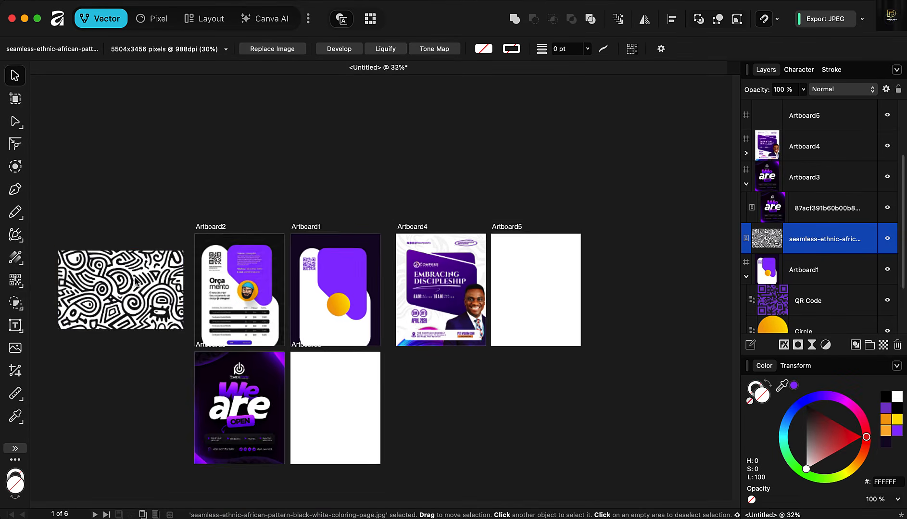
pyautogui.moveTo(135, 282); pyautogui.dragTo(486, 379)
pyautogui.scroll(1, 613, 320)
pyautogui.scroll(5, 521, 254)
pyautogui.moveTo(540, 289); pyautogui.dragTo(518, 297)
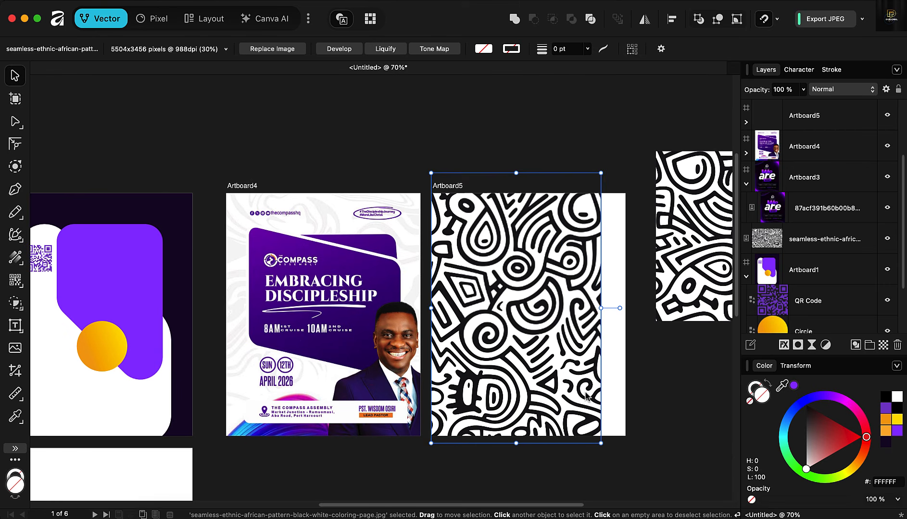
# Enlarge the rotated pattern and reposition it so that it covers the whole of Artboard5.
pyautogui.moveTo(601, 443); pyautogui.dragTo(654, 494)
pyautogui.moveTo(537, 324); pyautogui.dragTo(537, 304)
pyautogui.scroll(1, 537, 304)
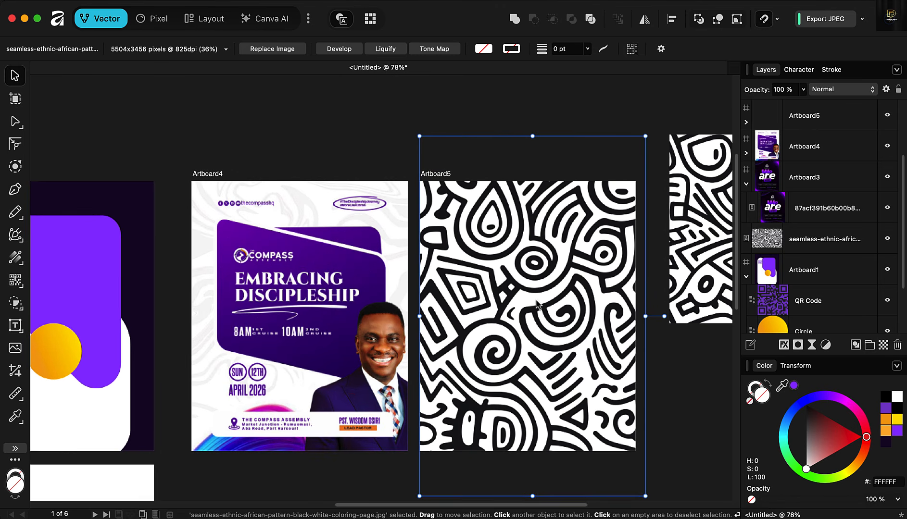
# Reduce the opacity of Artboard5's pattern image to 3%.
pyautogui.click(802, 89)
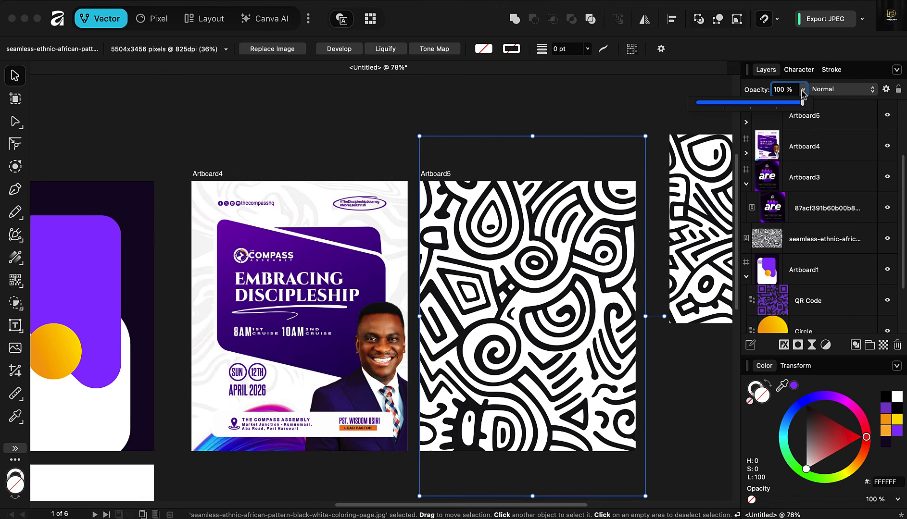
pyautogui.moveTo(802, 105); pyautogui.dragTo(705, 113)
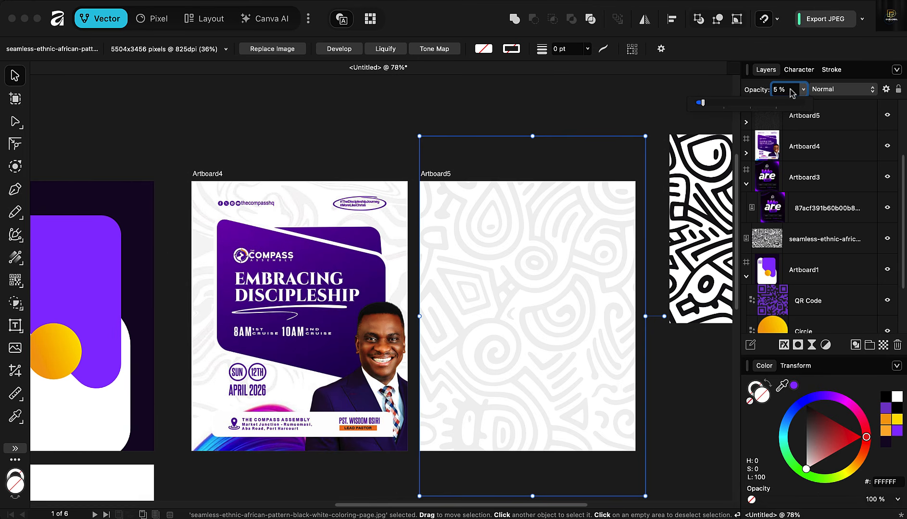
pyautogui.moveTo(789, 92); pyautogui.dragTo(767, 93)
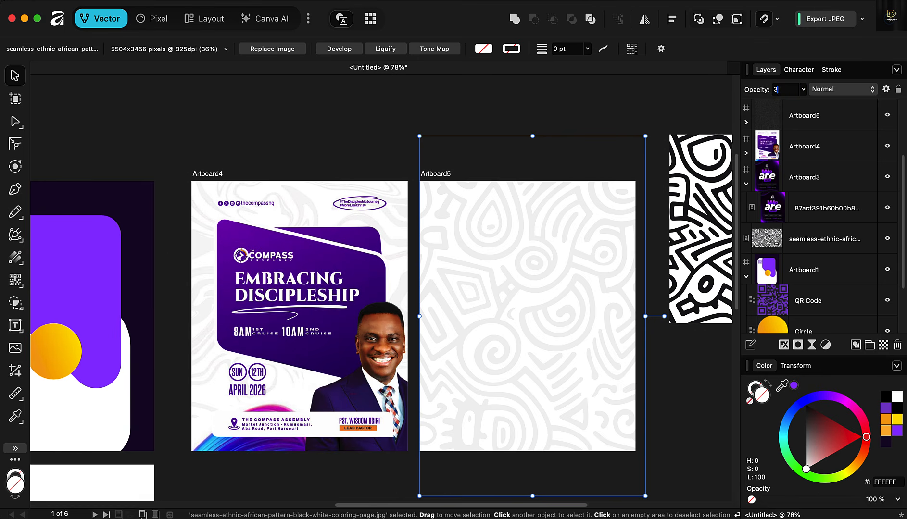
pyautogui.press('Return')
pyautogui.click(389, 124)
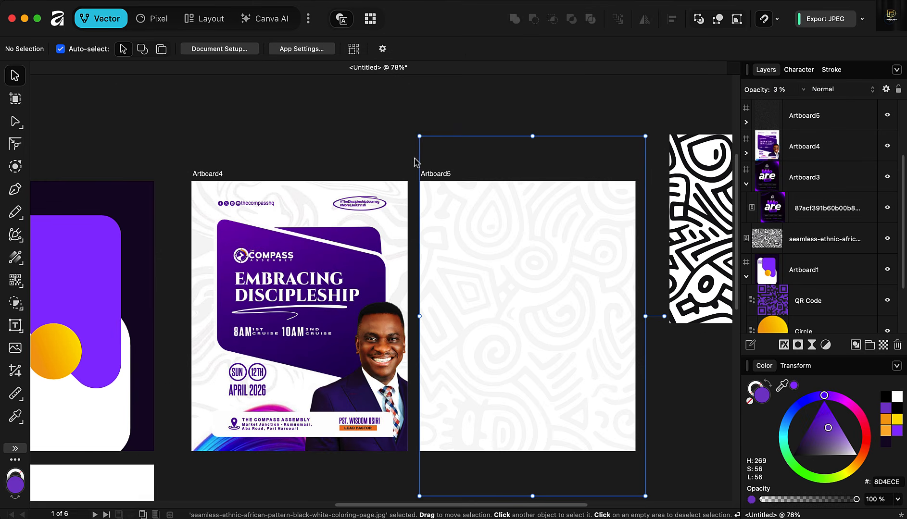
# Lock the faded pattern image on Artboard5.
pyautogui.click(524, 268)
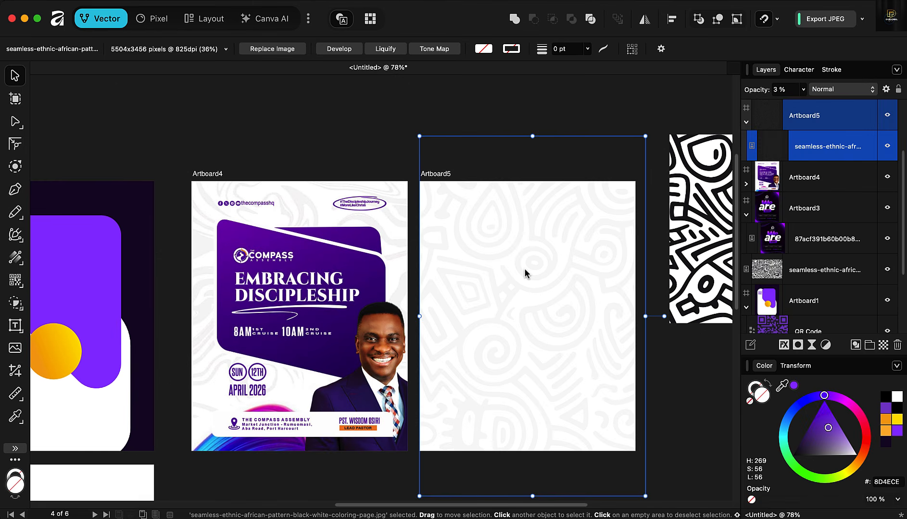
pyautogui.click(870, 146)
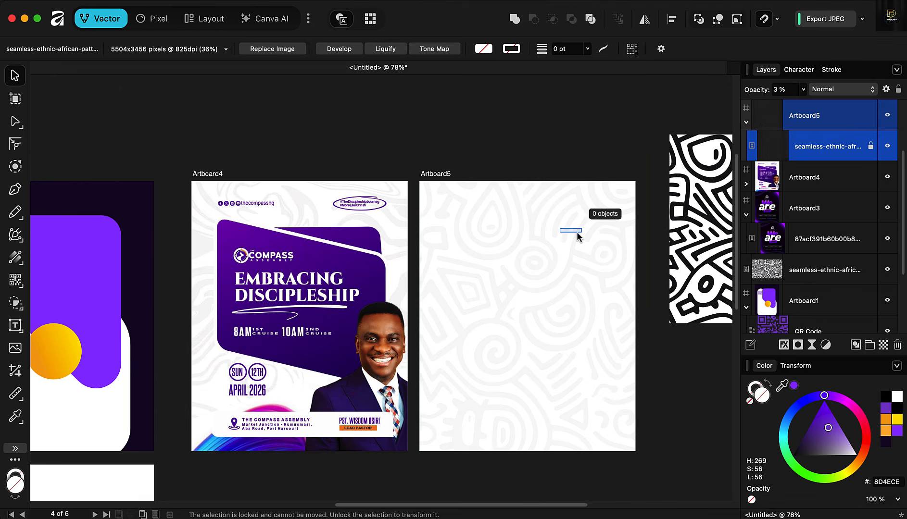
pyautogui.click(536, 153)
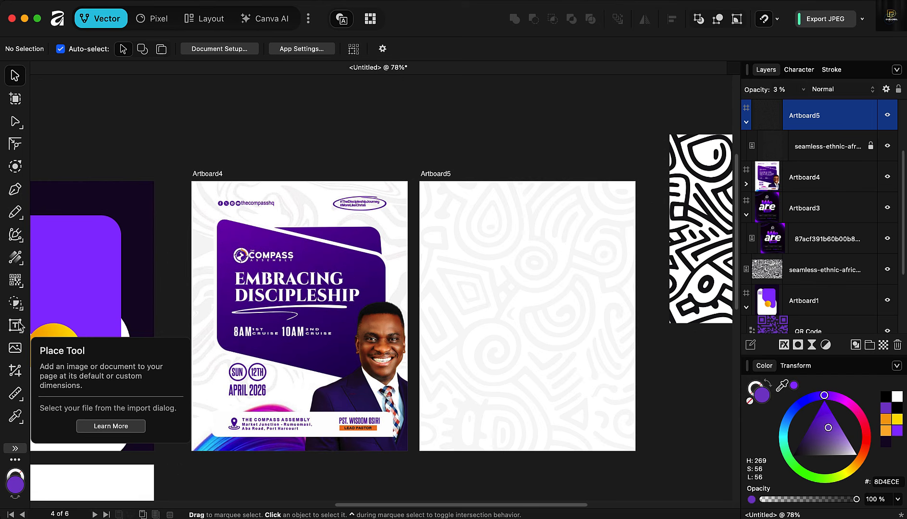
# Draw a wide purple rectangle on Artboard5, then shear it downward towards its right side and extend it upward.
pyautogui.moveTo(19, 285); pyautogui.dragTo(55, 149)
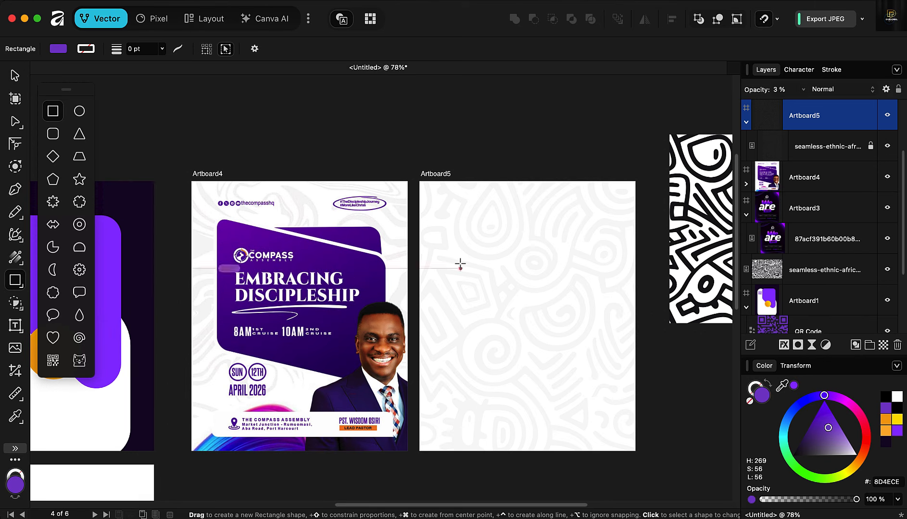
pyautogui.moveTo(446, 259); pyautogui.dragTo(614, 363)
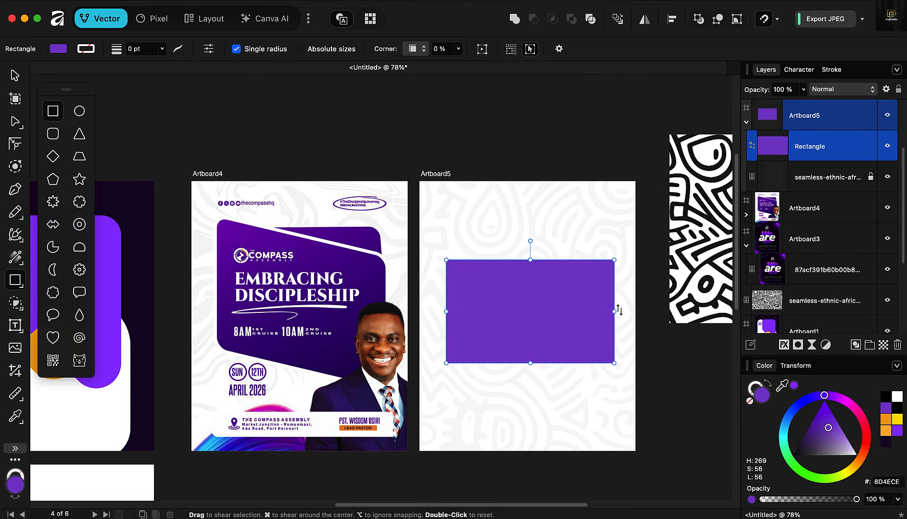
pyautogui.moveTo(618, 310); pyautogui.dragTo(621, 362)
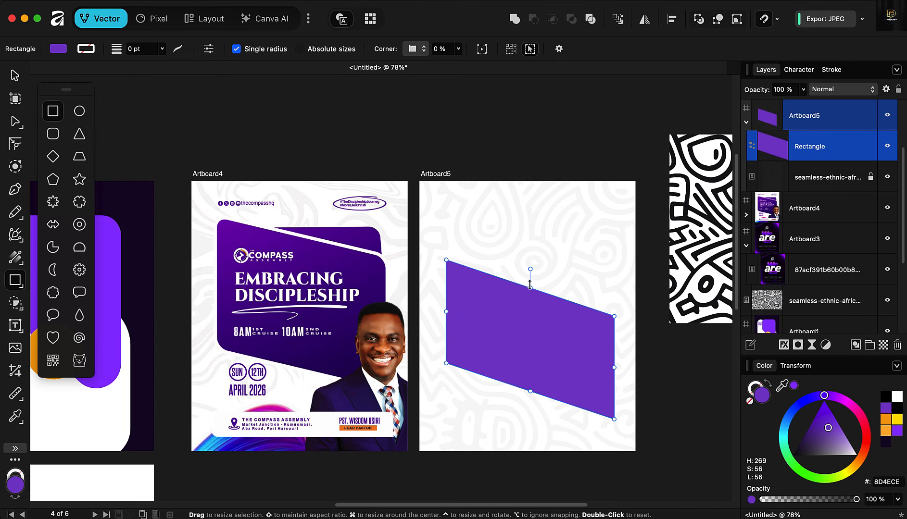
pyautogui.moveTo(530, 286); pyautogui.dragTo(531, 268)
# Round all four corners of the slanted purple shape with the Corner Tool.
pyautogui.click(13, 144)
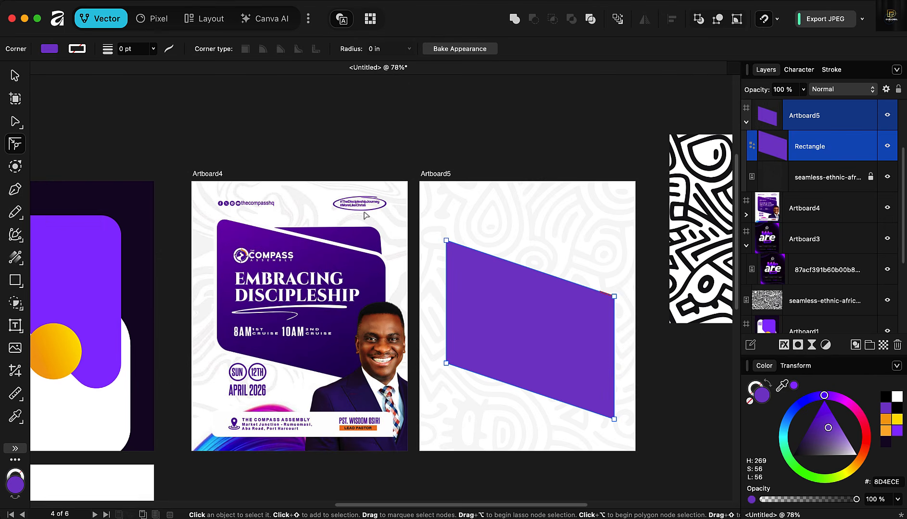
pyautogui.moveTo(422, 221); pyautogui.dragTo(588, 408)
pyautogui.press('a')
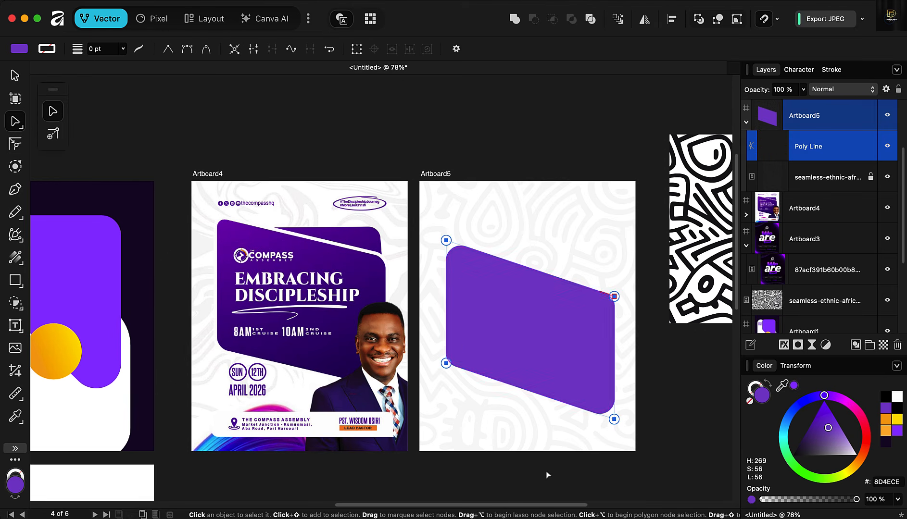
pyautogui.press('v')
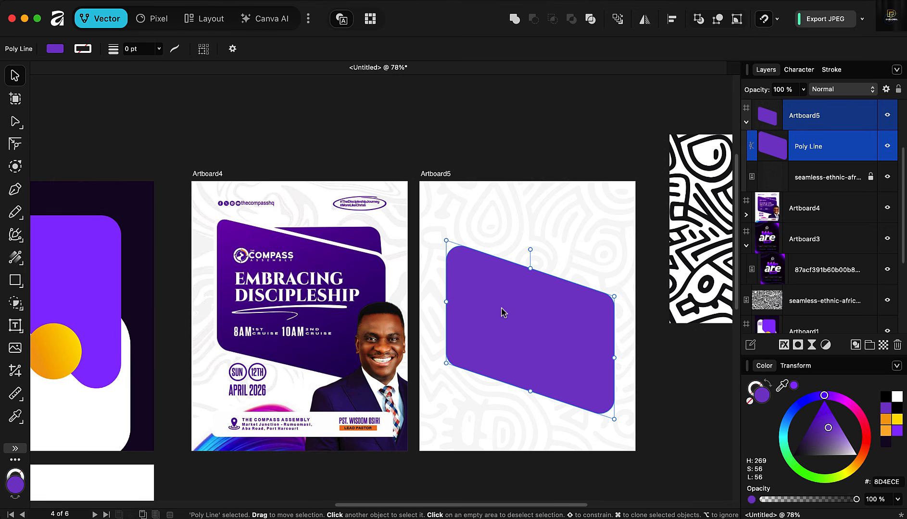
# Apply a linear gradient fill diagonally from the upper-left to the lower-right of Artboard5's slanted purple shape.
pyautogui.press('g')
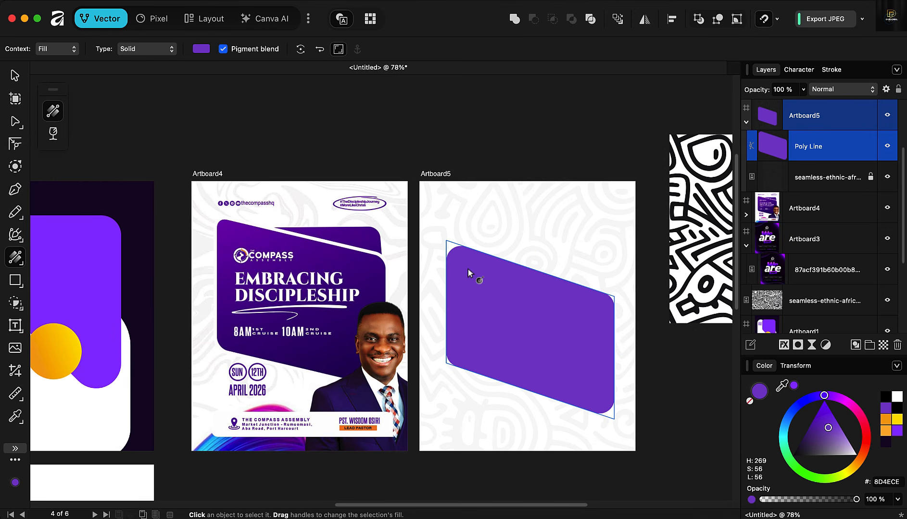
pyautogui.moveTo(467, 269); pyautogui.dragTo(582, 373)
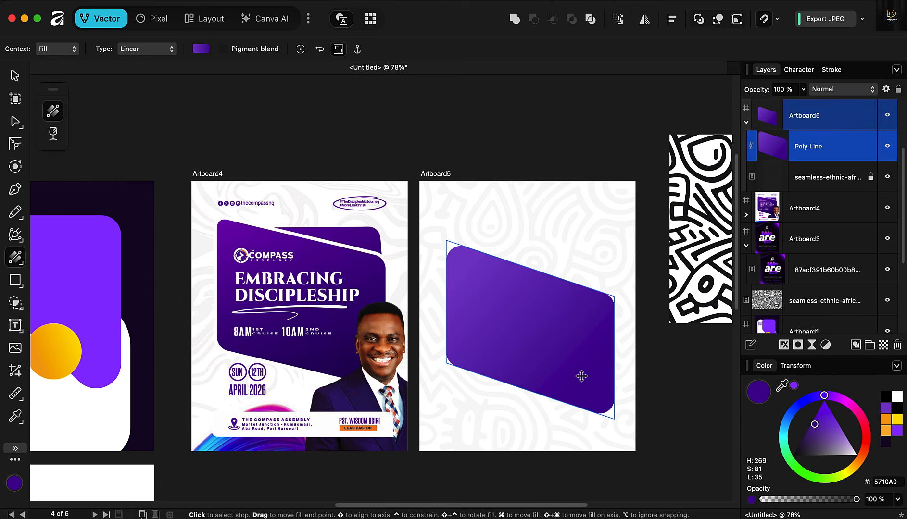
pyautogui.press('v')
pyautogui.press('g')
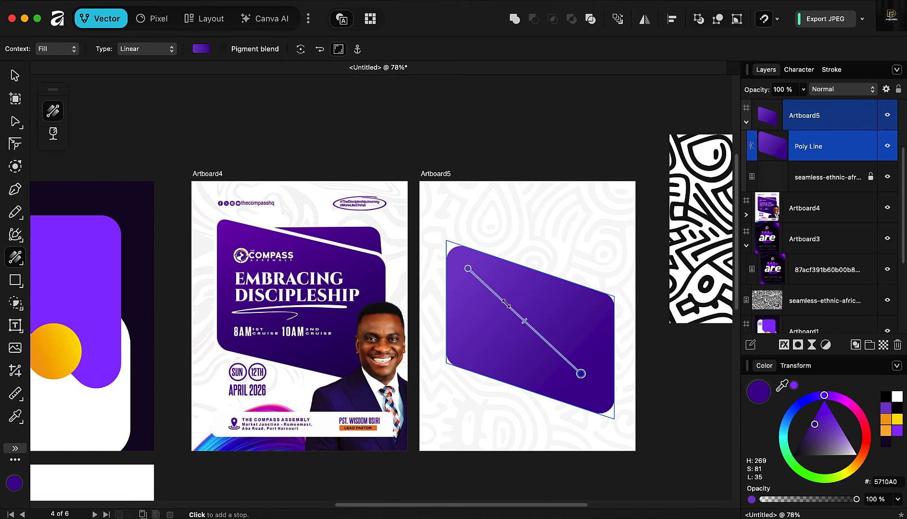
pyautogui.click(580, 374)
pyautogui.press('v')
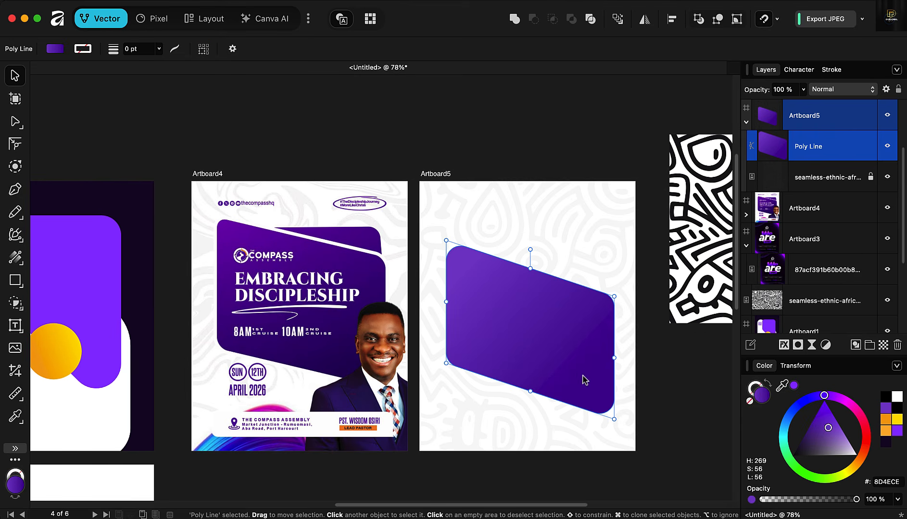
# Set the gradient's lower-right stop to dark purple #38066D and its upper-left stop to bright purple #A128E4.
pyautogui.press('g')
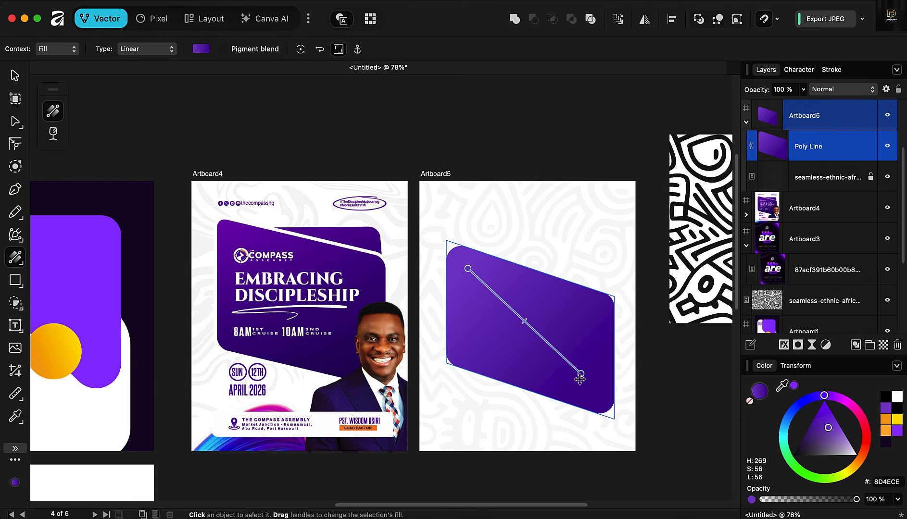
pyautogui.click(581, 373)
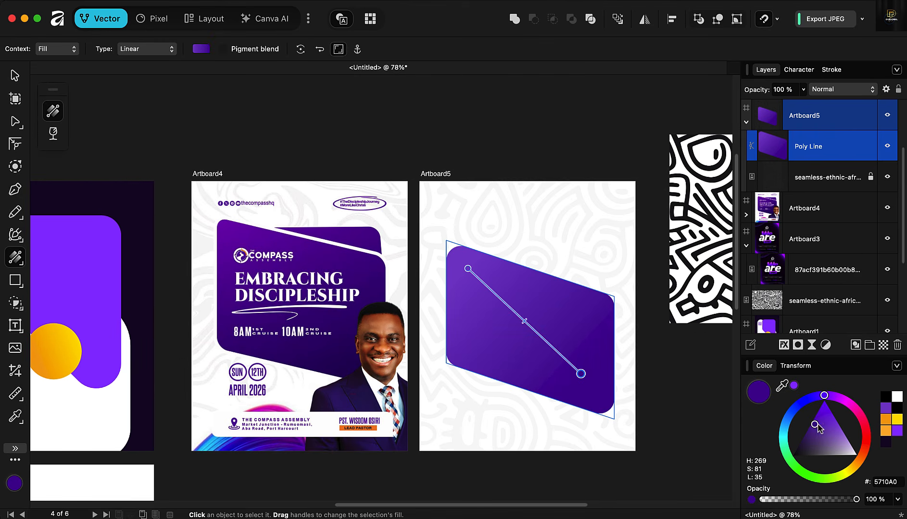
pyautogui.moveTo(817, 427); pyautogui.dragTo(808, 436)
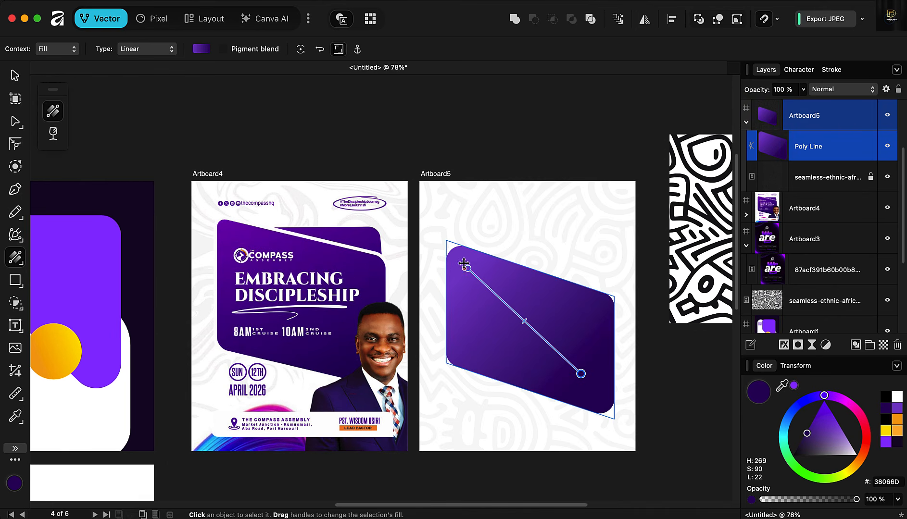
pyautogui.click(468, 268)
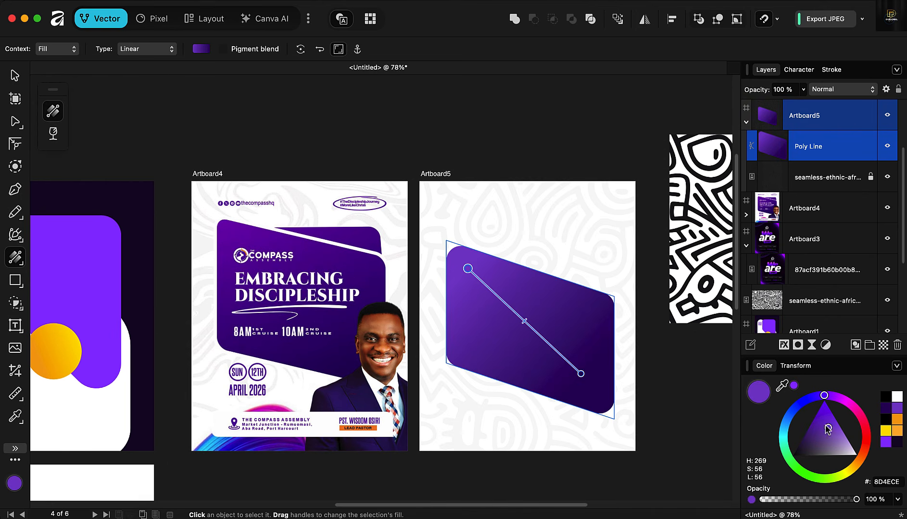
pyautogui.moveTo(827, 430); pyautogui.dragTo(826, 419)
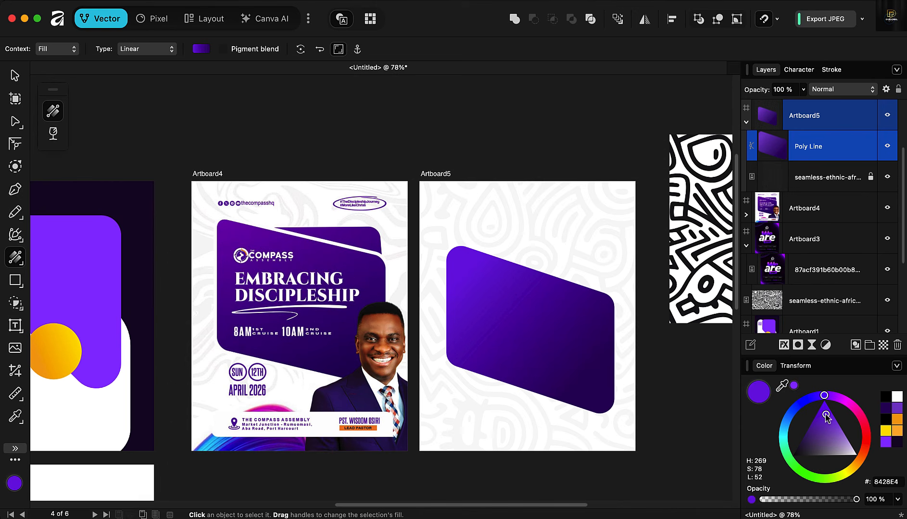
pyautogui.moveTo(824, 396); pyautogui.dragTo(831, 397)
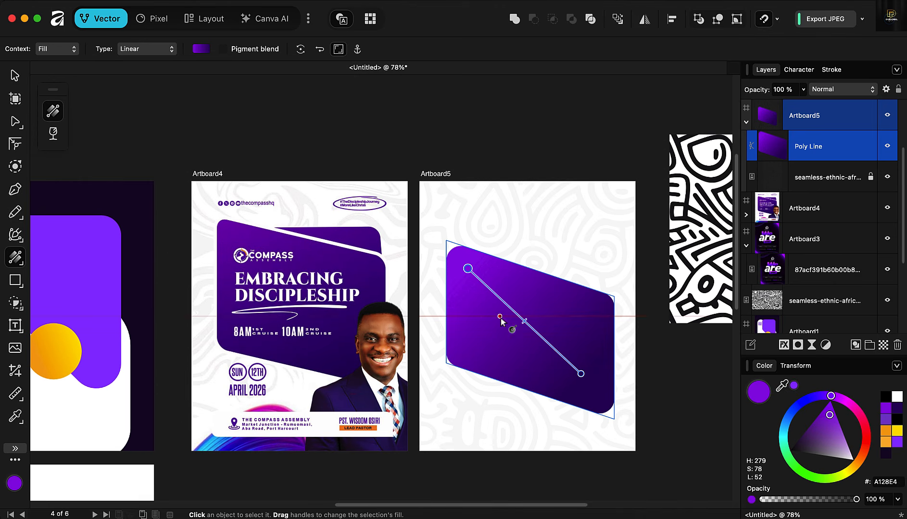
# Stretch the slanted gradient shape slightly downward from its lower edge.
pyautogui.scroll(3, 609, 291)
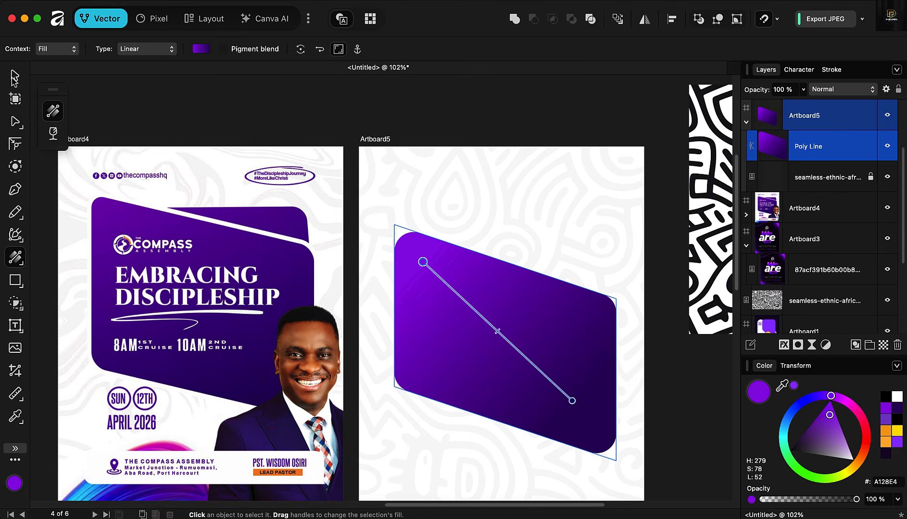
pyautogui.press('v')
pyautogui.moveTo(504, 424); pyautogui.dragTo(505, 439)
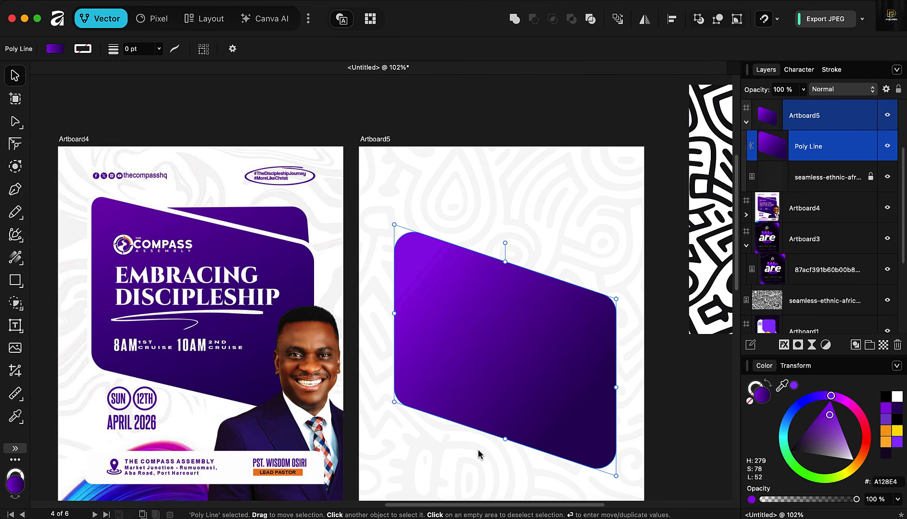
pyautogui.scroll(1, 531, 254)
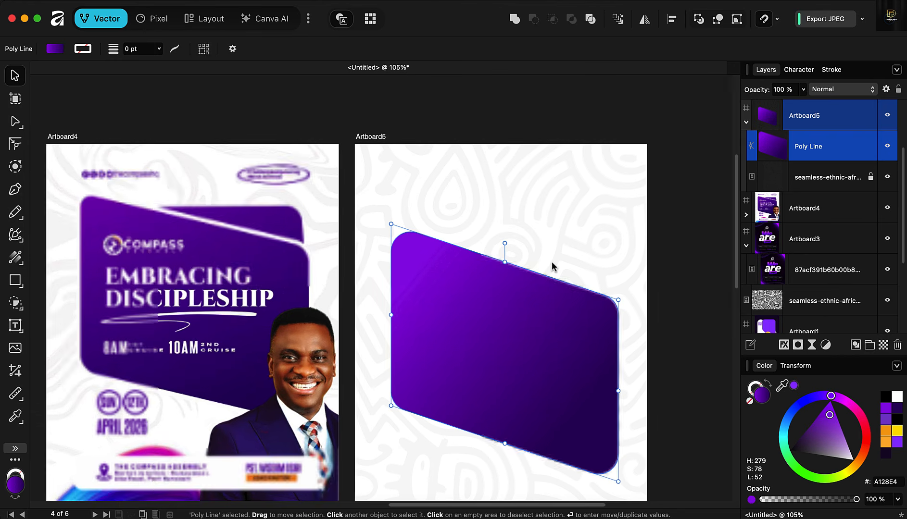
# Draw a thin closed triangle with the Pen tool just above the slanted shape's upper edge, leaving a narrow parallel gap.
pyautogui.click(250, 222)
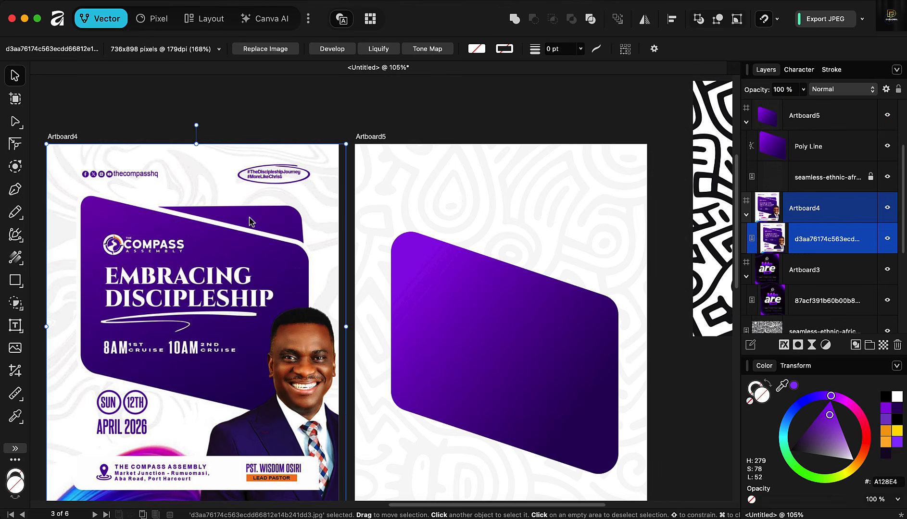
pyautogui.click(517, 303)
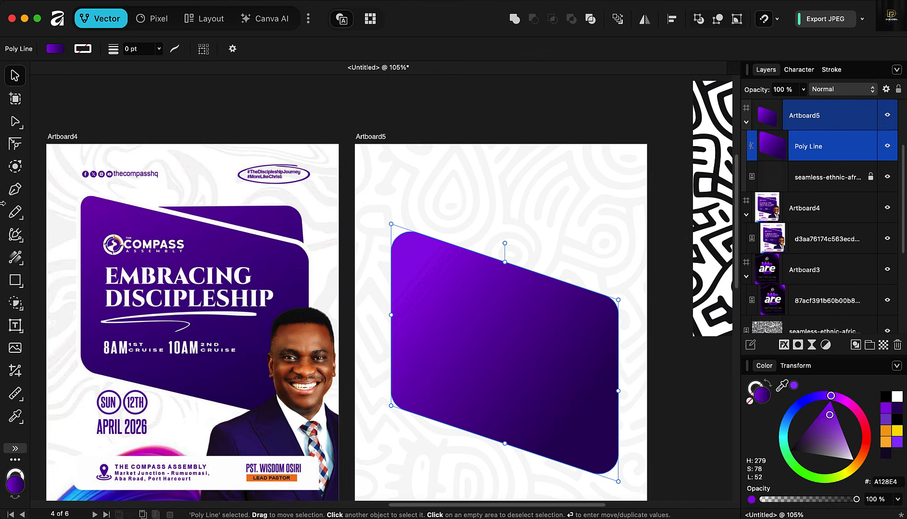
pyautogui.click(15, 189)
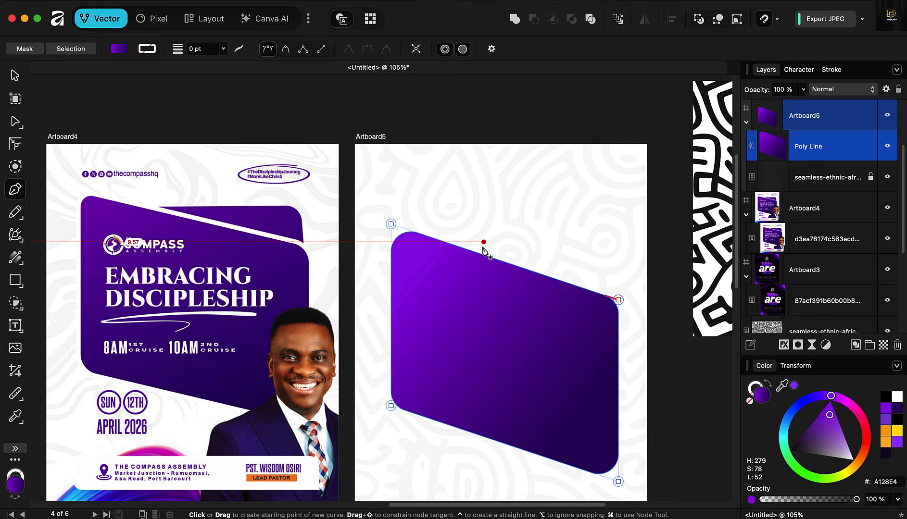
pyautogui.scroll(2, 483, 242)
pyautogui.click(481, 247)
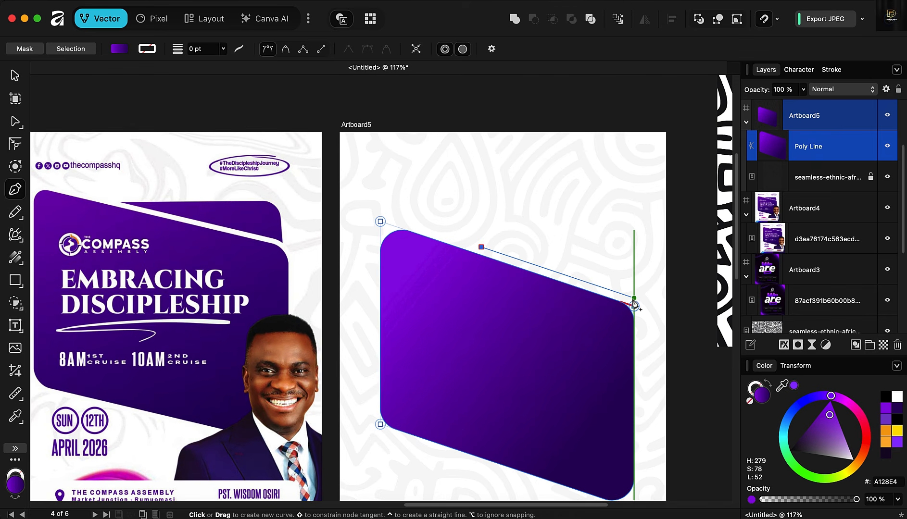
pyautogui.click(636, 255)
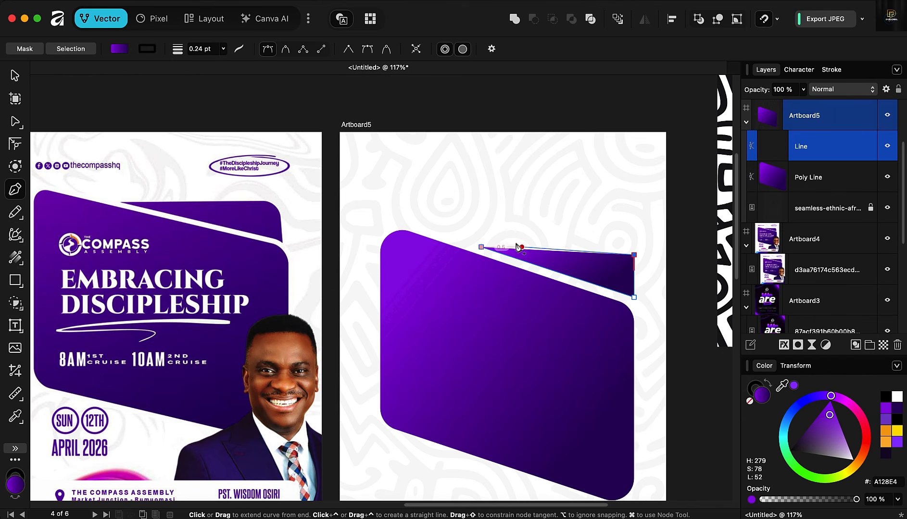
pyautogui.click(481, 247)
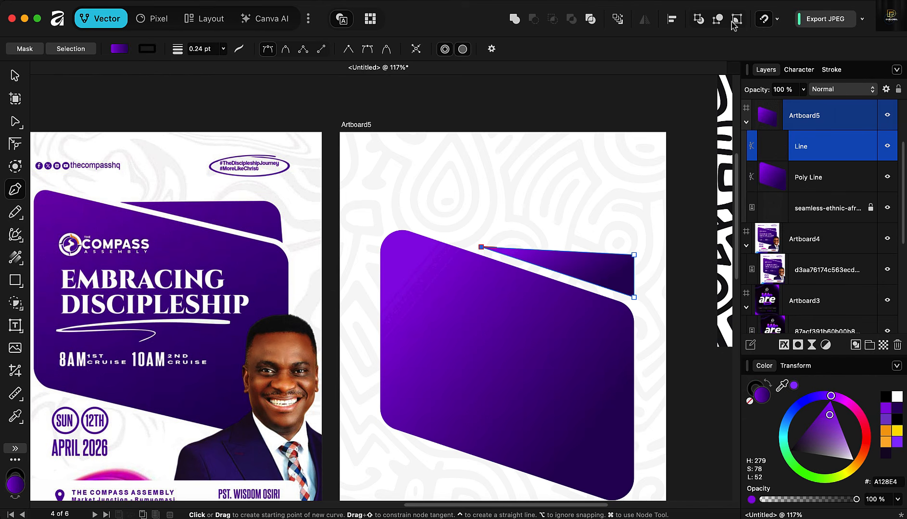
pyautogui.click(771, 22)
pyautogui.click(768, 23)
pyautogui.click(778, 20)
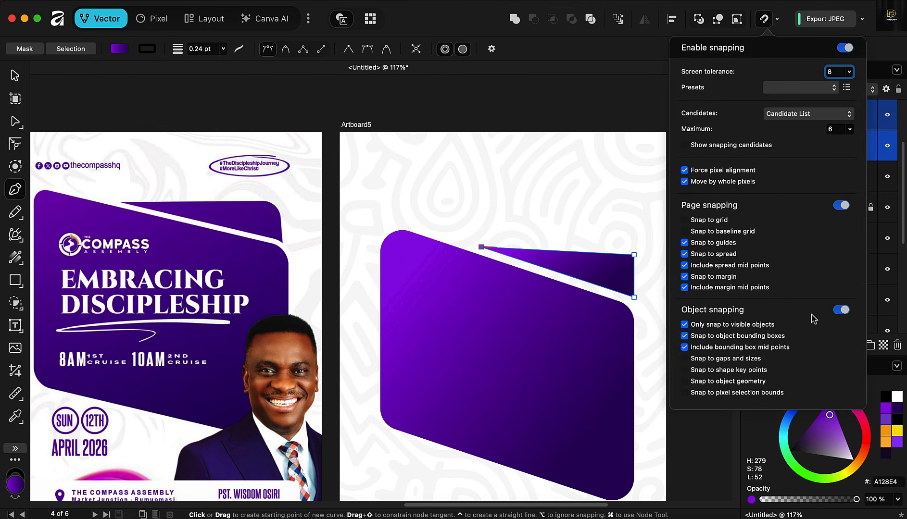
pyautogui.click(535, 104)
pyautogui.click(511, 206)
pyautogui.press('Escape')
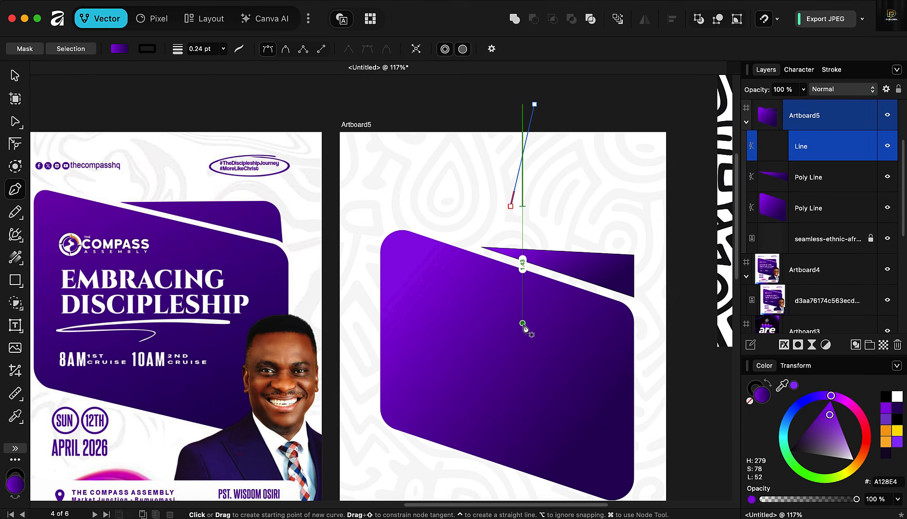
pyautogui.press('BackSpace')
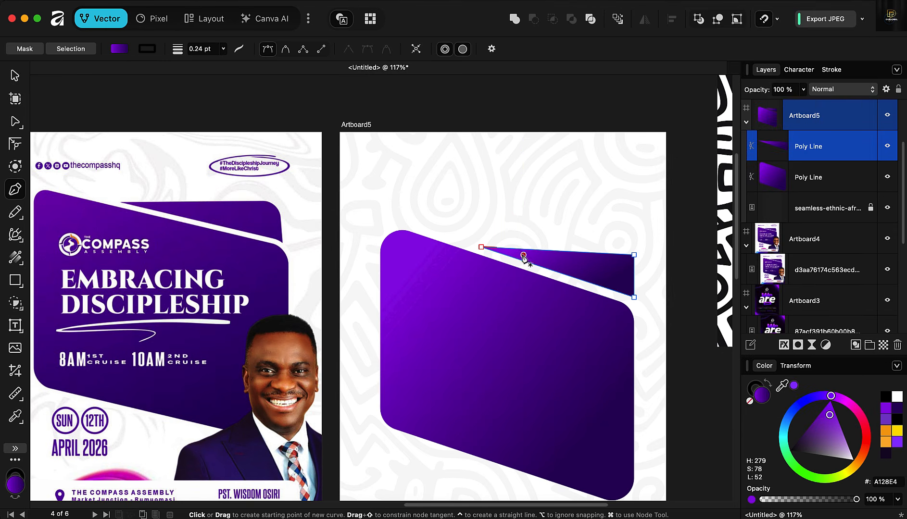
pyautogui.scroll(3, 599, 280)
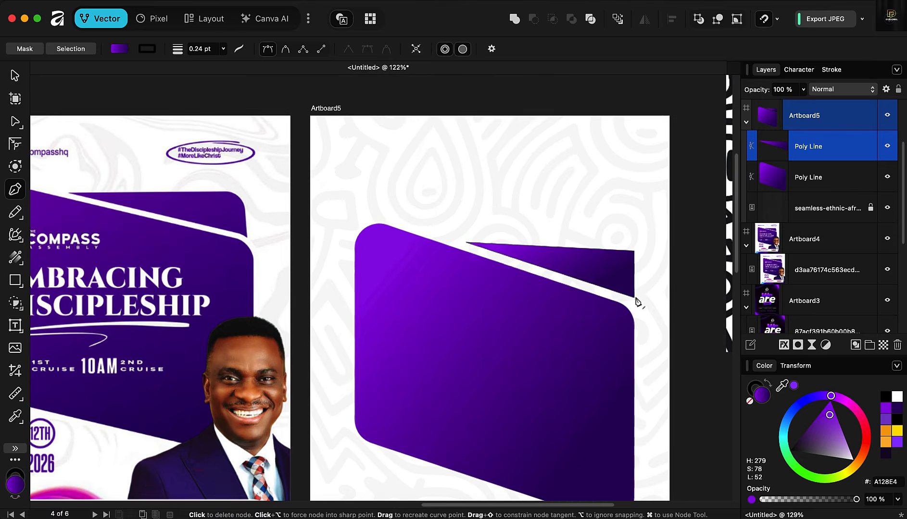
pyautogui.scroll(3, 619, 295)
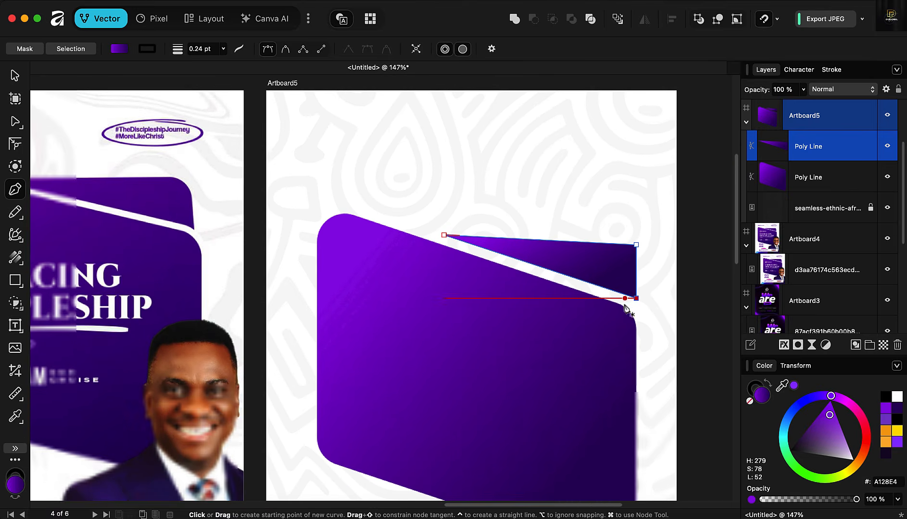
pyautogui.scroll(10, 619, 296)
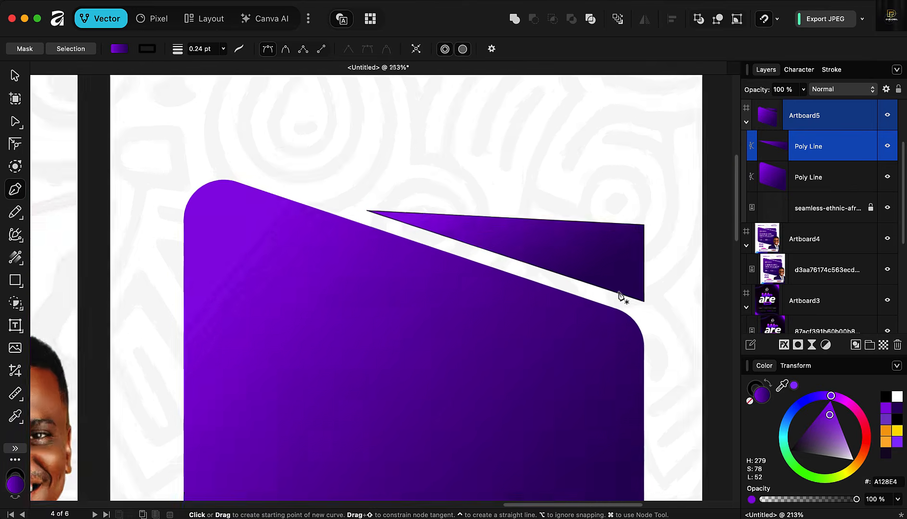
pyautogui.scroll(-3, 462, 260)
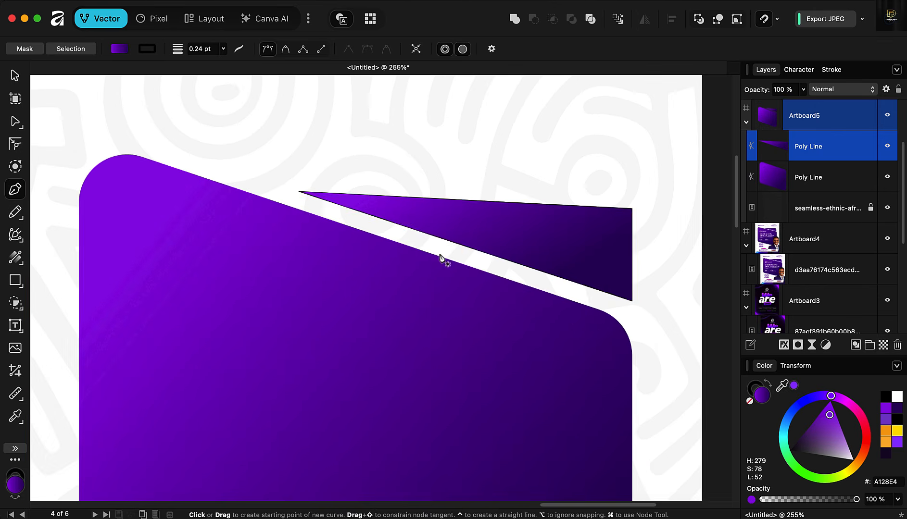
pyautogui.click(15, 121)
pyautogui.scroll(-2, 433, 212)
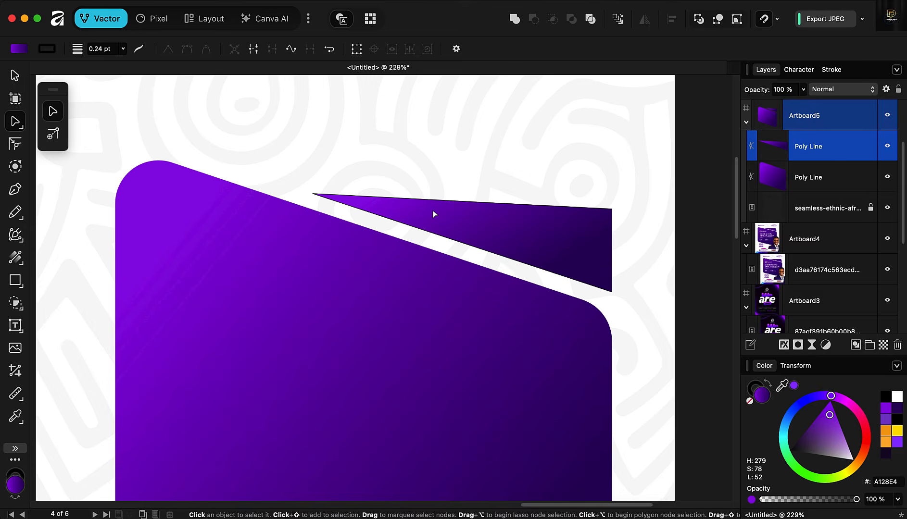
pyautogui.scroll(-5, 433, 212)
pyautogui.scroll(-3, 431, 211)
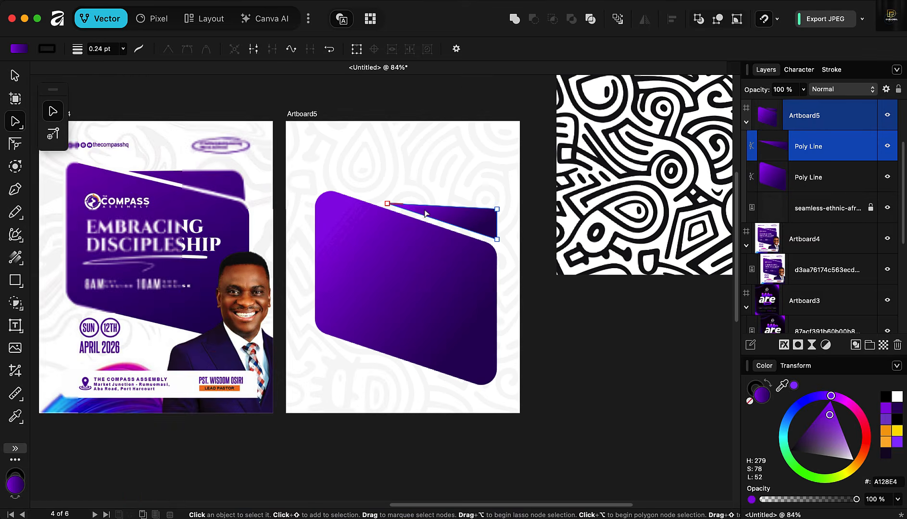
pyautogui.click(420, 211)
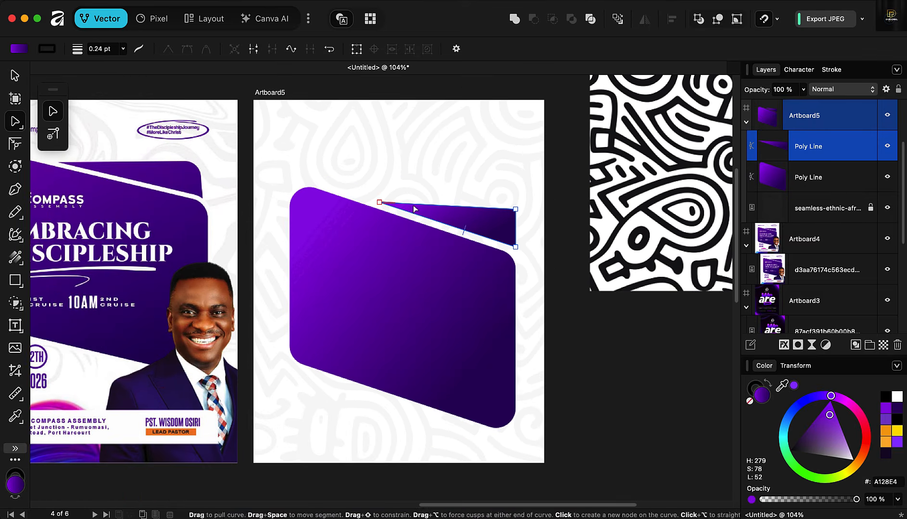
# Round only the upper-right corner of the thin triangle with the Corner Tool.
pyautogui.click(13, 148)
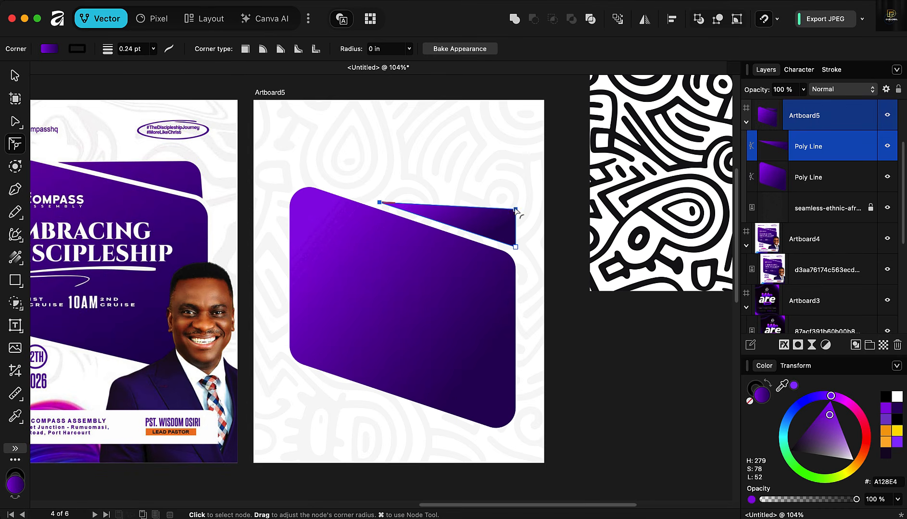
pyautogui.moveTo(515, 210); pyautogui.dragTo(509, 223)
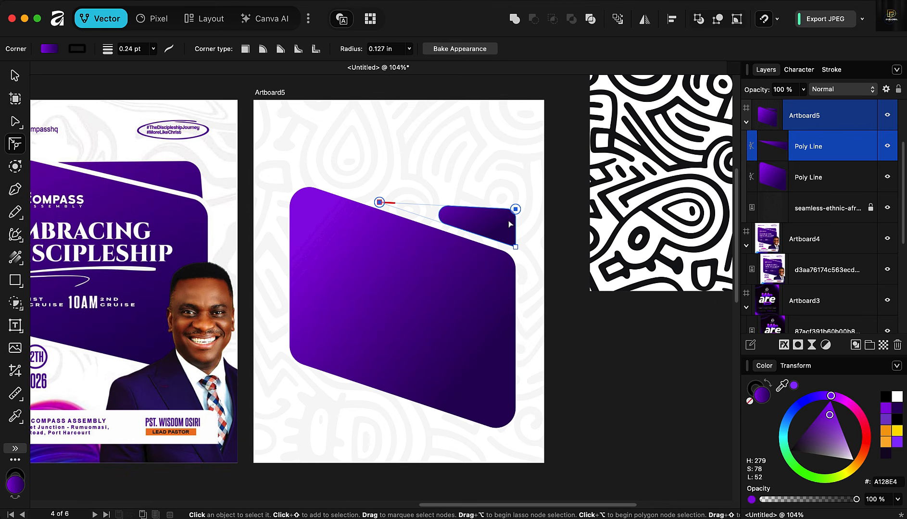
pyautogui.press('super+z')
pyautogui.click(520, 218)
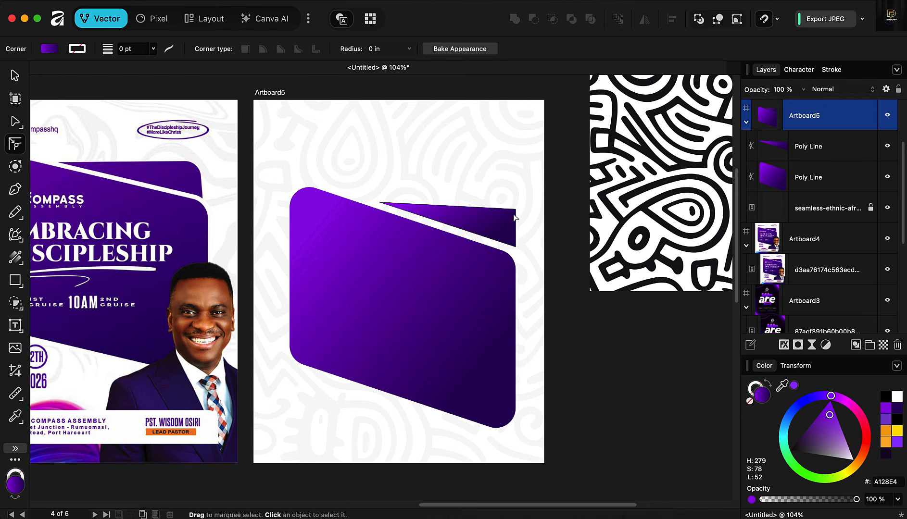
pyautogui.click(510, 217)
pyautogui.moveTo(514, 217); pyautogui.dragTo(513, 258)
# Add a node on the triangle's lower edge near its right tip and adjust its handle to curve the edge downward.
pyautogui.scroll(3, 513, 238)
pyautogui.click(516, 246)
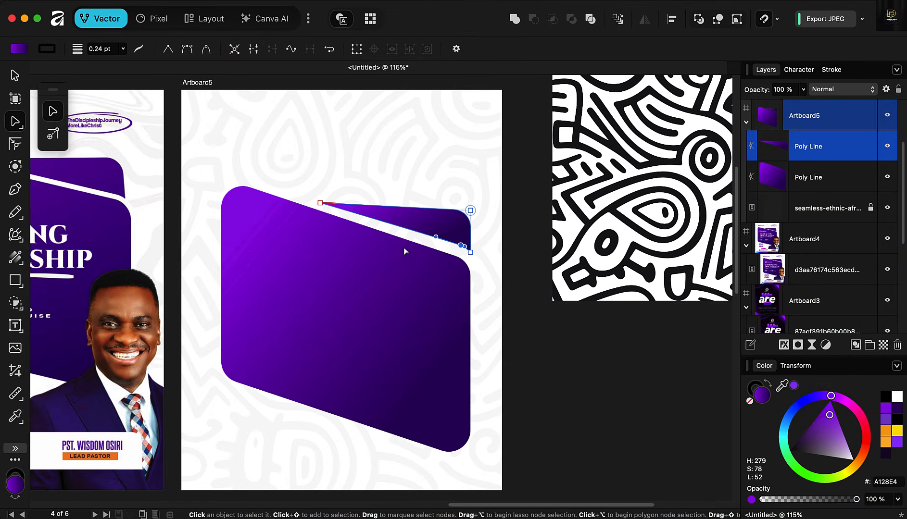
pyautogui.scroll(6, 404, 250)
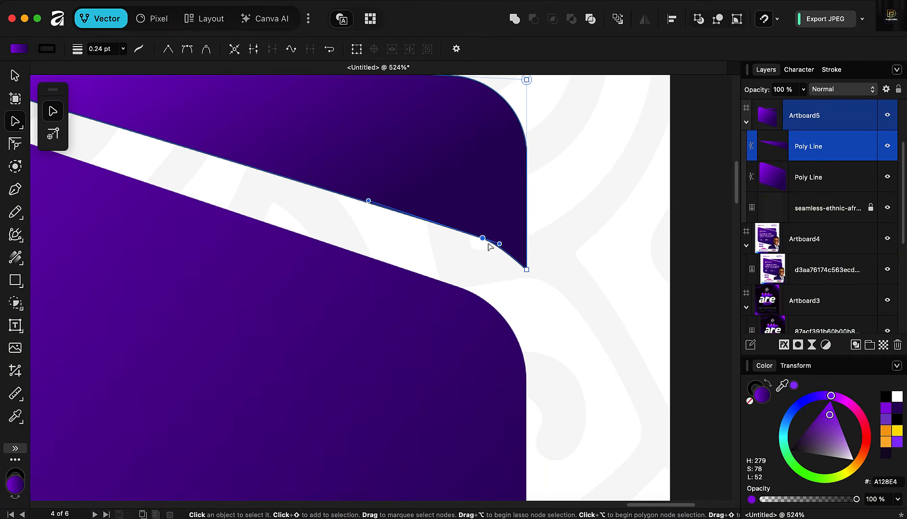
pyautogui.moveTo(500, 245); pyautogui.dragTo(514, 249)
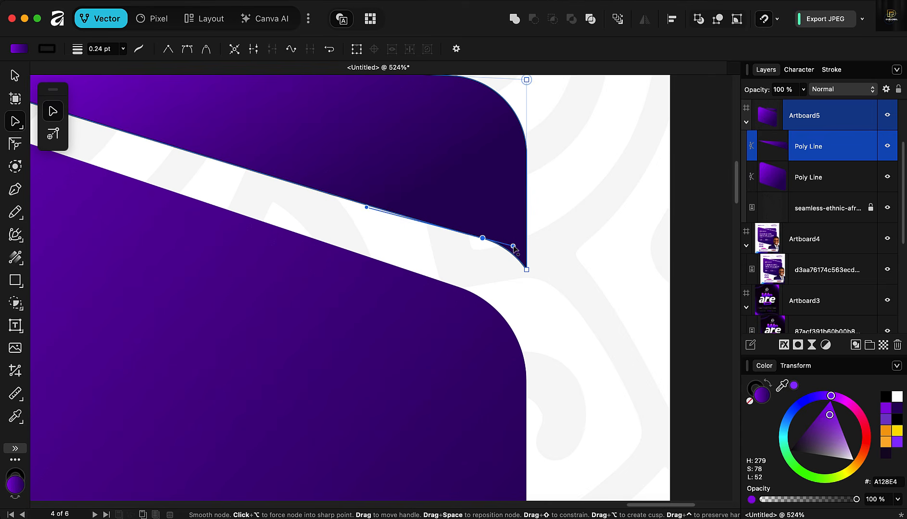
# Move the thin triangle slightly down toward the slanted gradient shape to narrow the gap between them.
pyautogui.scroll(-4, 455, 250)
pyautogui.scroll(-3, 455, 251)
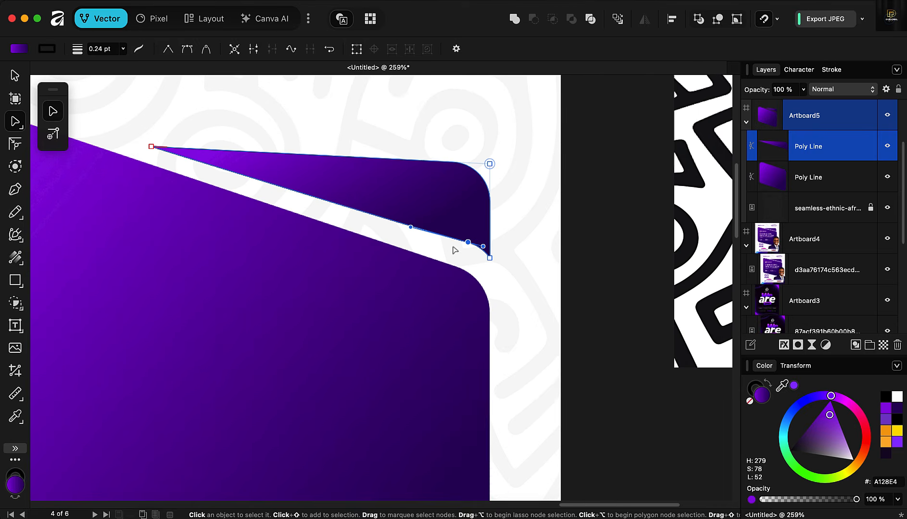
pyautogui.press('v')
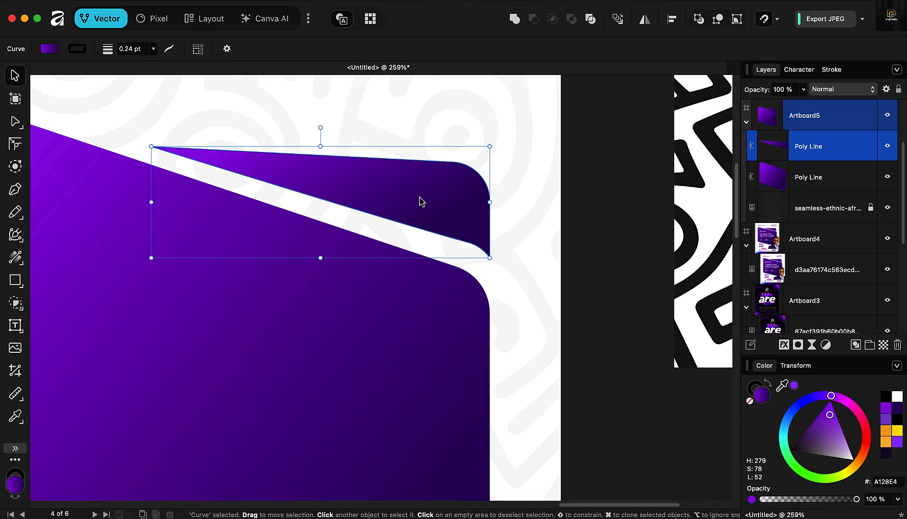
pyautogui.scroll(2, 422, 202)
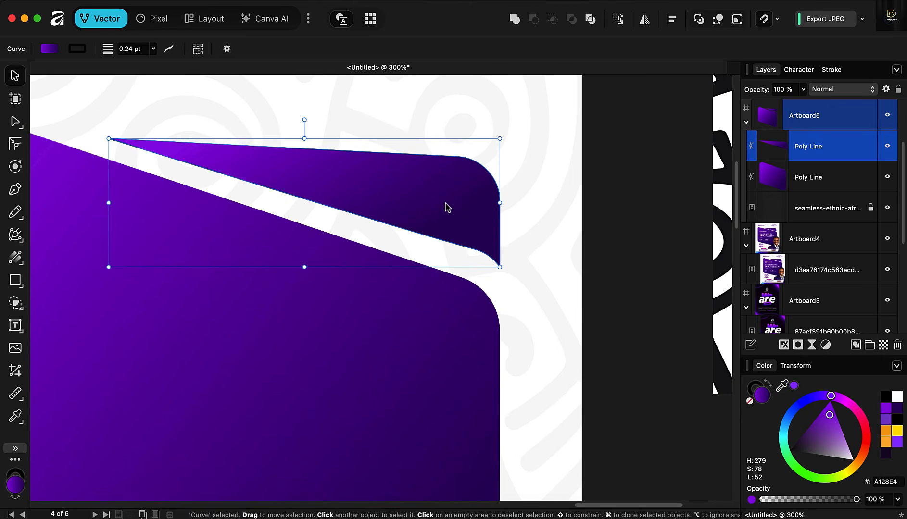
pyautogui.moveTo(448, 207); pyautogui.dragTo(448, 210)
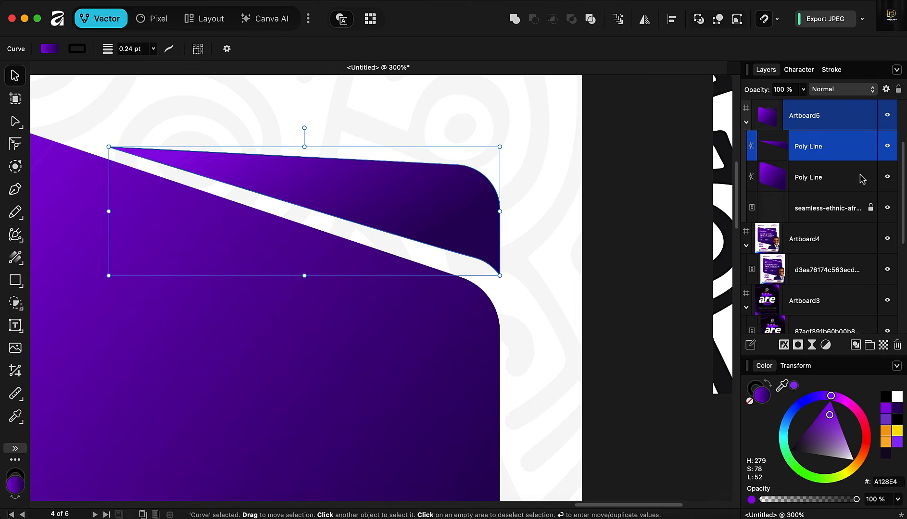
# Remove the stroke from the thin triangle and clear the selection.
pyautogui.click(752, 392)
pyautogui.click(751, 403)
pyautogui.scroll(-10, 401, 266)
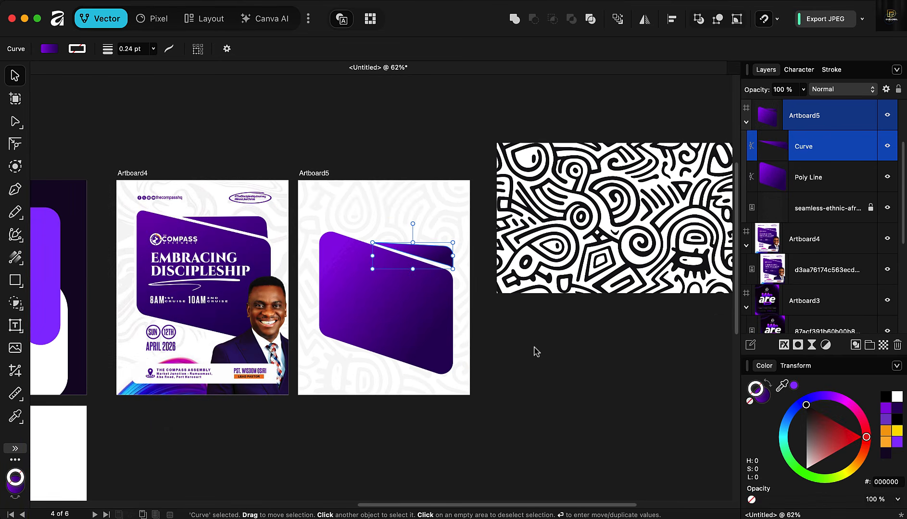
pyautogui.click(537, 352)
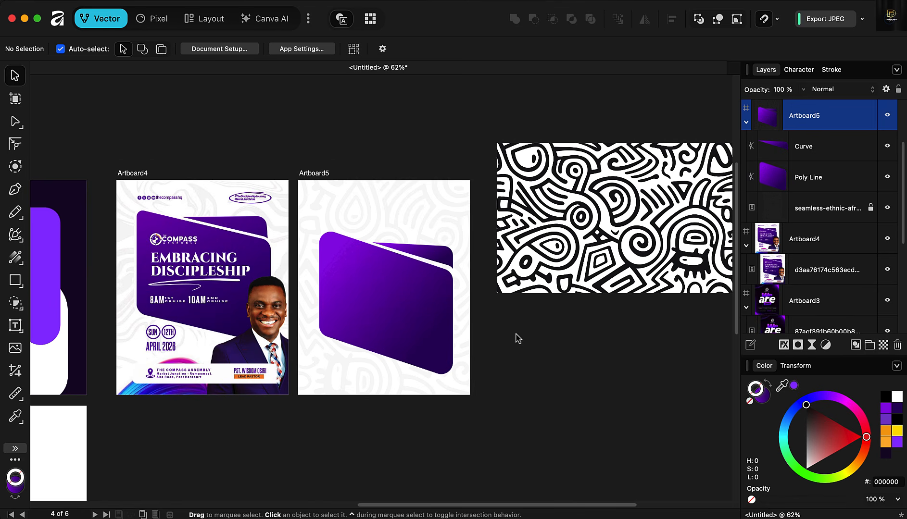
# Enlarge the thin triangle up and to the left from its pointed tip, then lower it slightly to tighten the gap above the slanted shape.
pyautogui.click(399, 252)
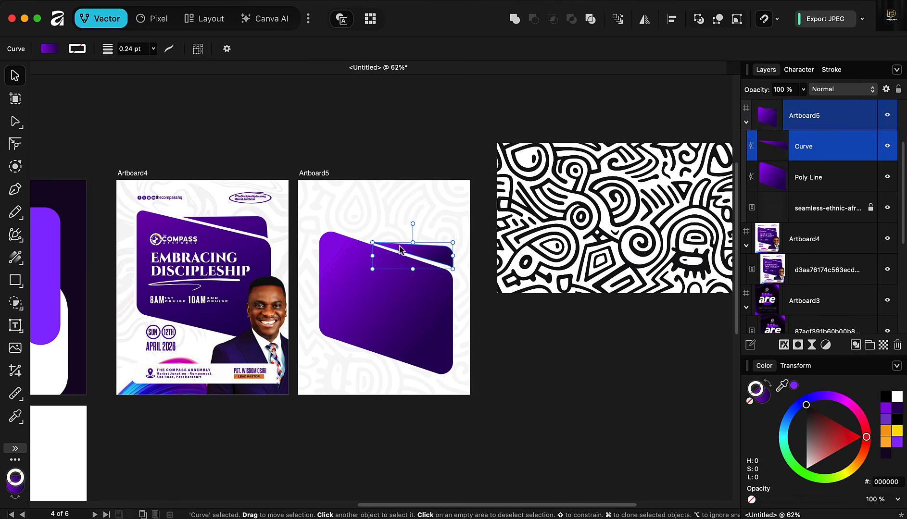
pyautogui.scroll(5, 399, 253)
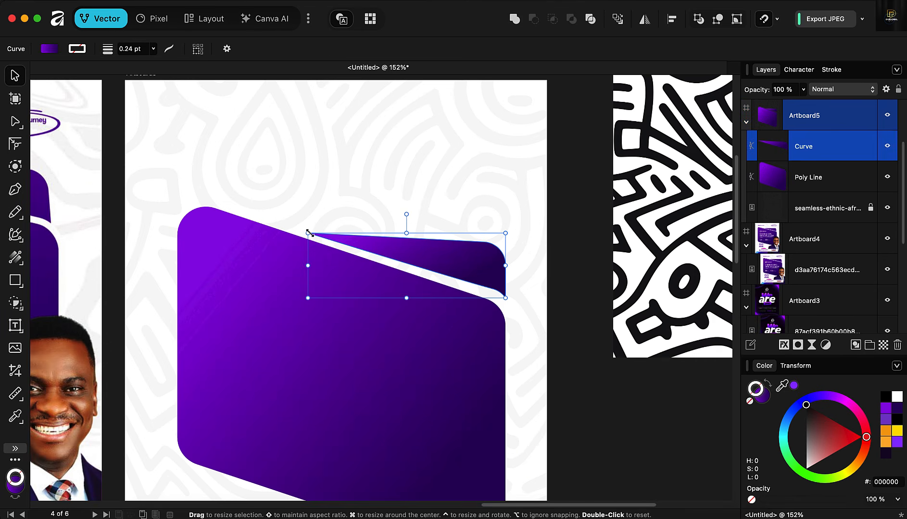
pyautogui.moveTo(308, 233); pyautogui.dragTo(279, 207)
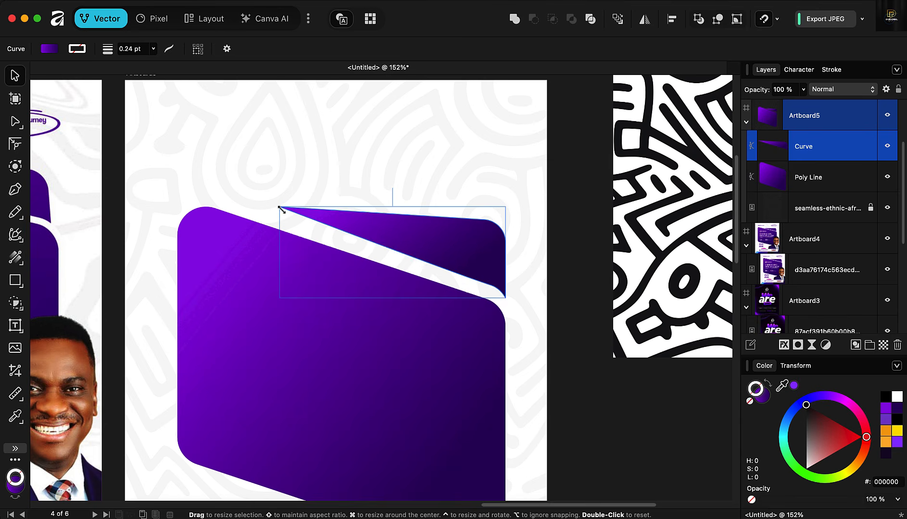
pyautogui.moveTo(391, 239); pyautogui.dragTo(387, 254)
pyautogui.scroll(5, 483, 281)
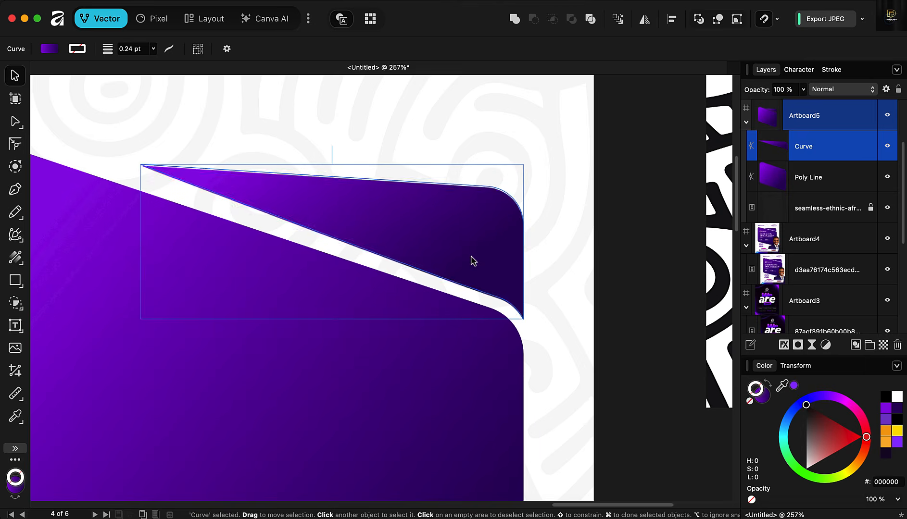
pyautogui.scroll(-8, 472, 262)
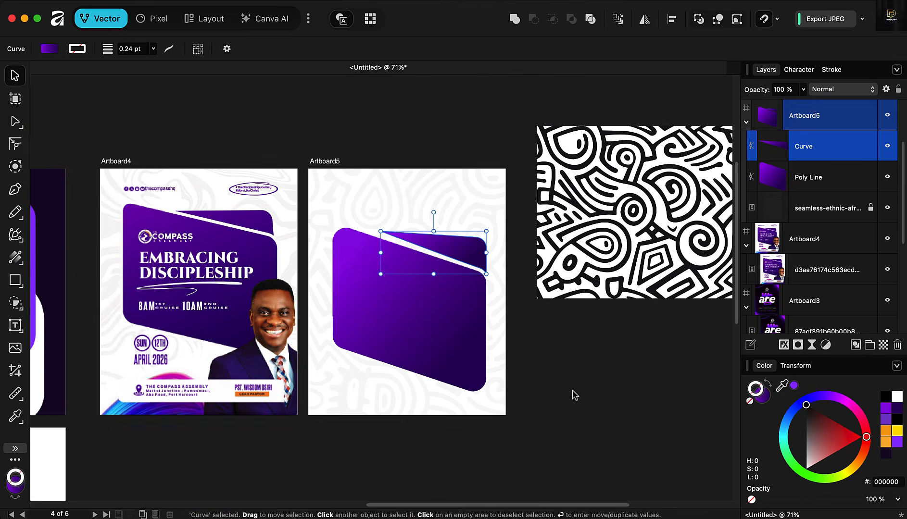
pyautogui.click(571, 390)
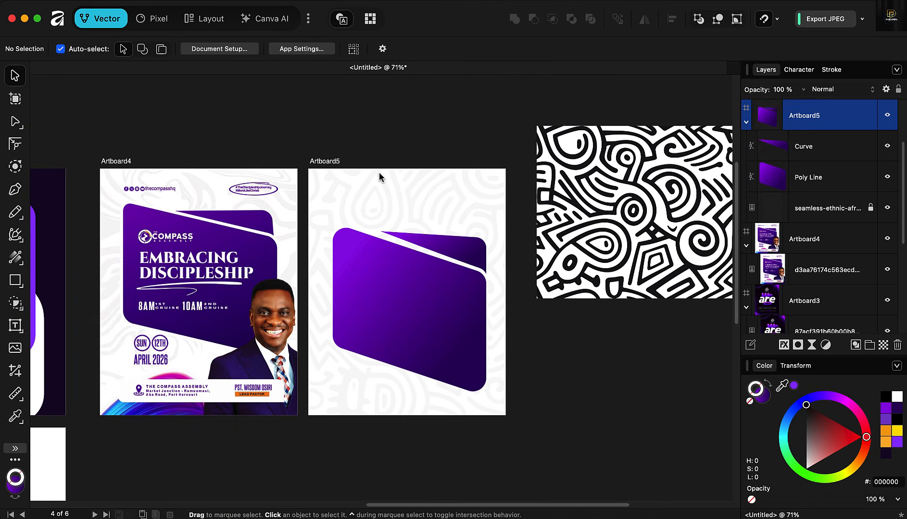
# Examine the gap between the two gradient shapes and the background and lettering of the Artboard3 reference flyer.
pyautogui.scroll(6, 475, 255)
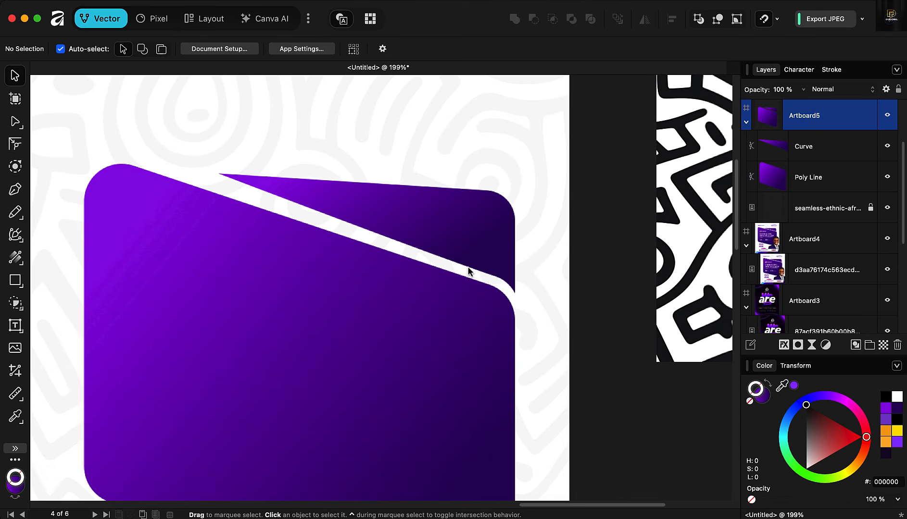
pyautogui.scroll(-8, 426, 242)
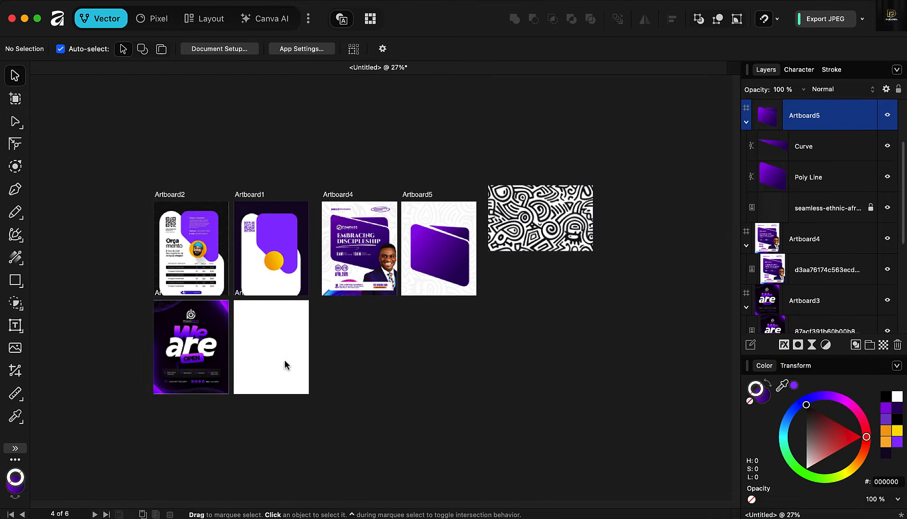
pyautogui.scroll(7, 286, 367)
pyautogui.scroll(-2, 338, 273)
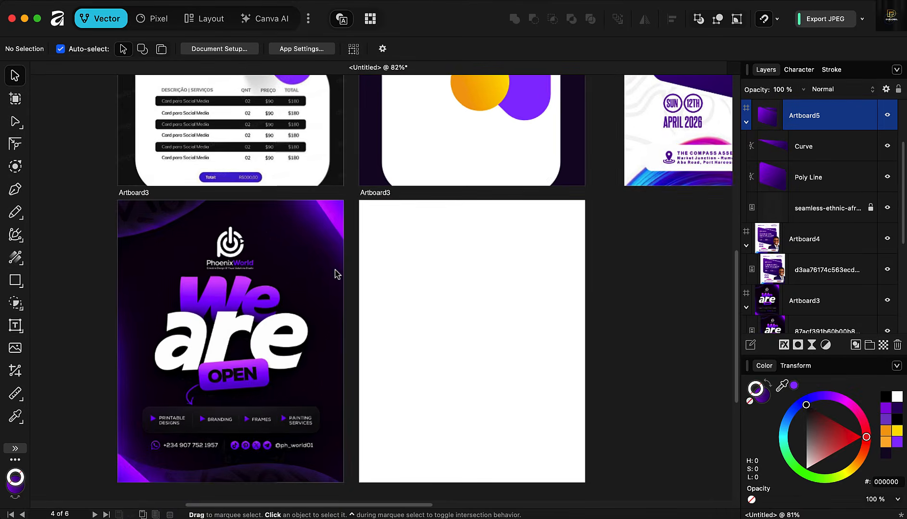
pyautogui.scroll(6, 160, 226)
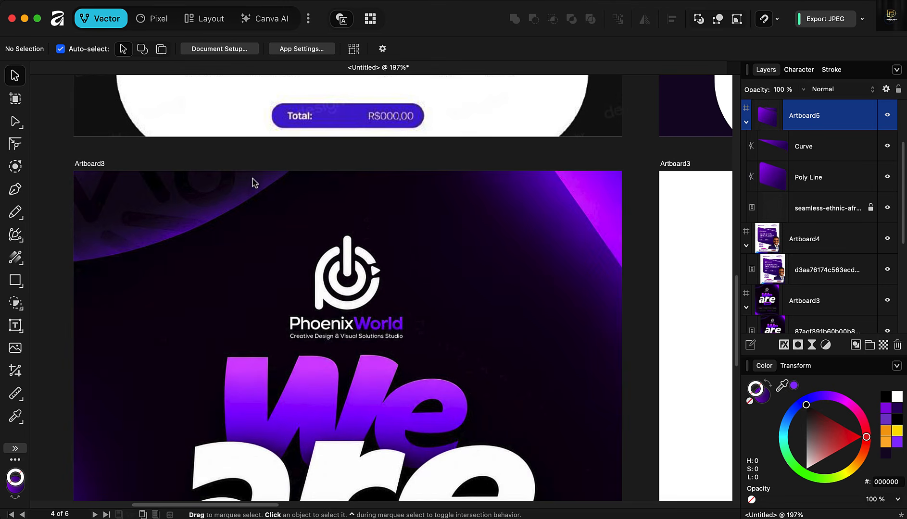
pyautogui.scroll(-5, 206, 263)
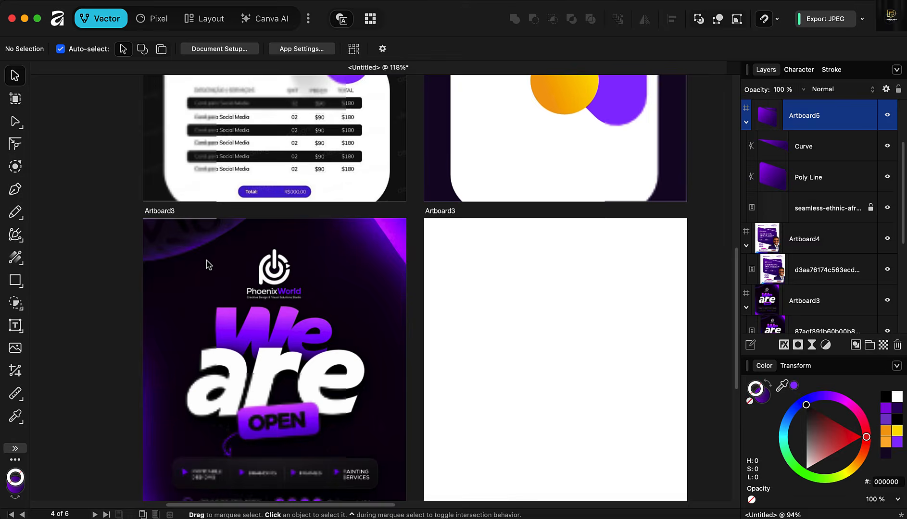
pyautogui.scroll(3, 291, 355)
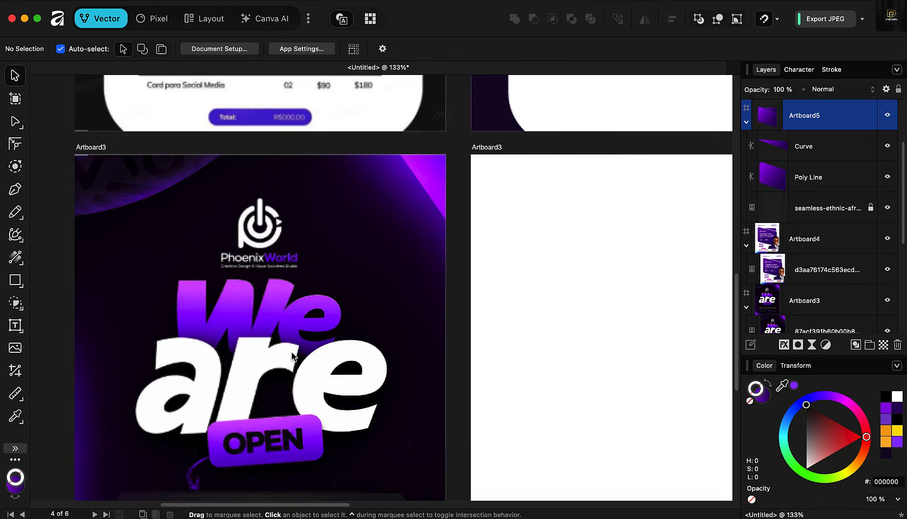
# Fill the blank Artboard3 with the near-black purple 07000E sampled from the reference flyer's background, leaving it without a stroke.
pyautogui.click(120, 257)
pyautogui.click(639, 258)
pyautogui.scroll(-2, 355, 228)
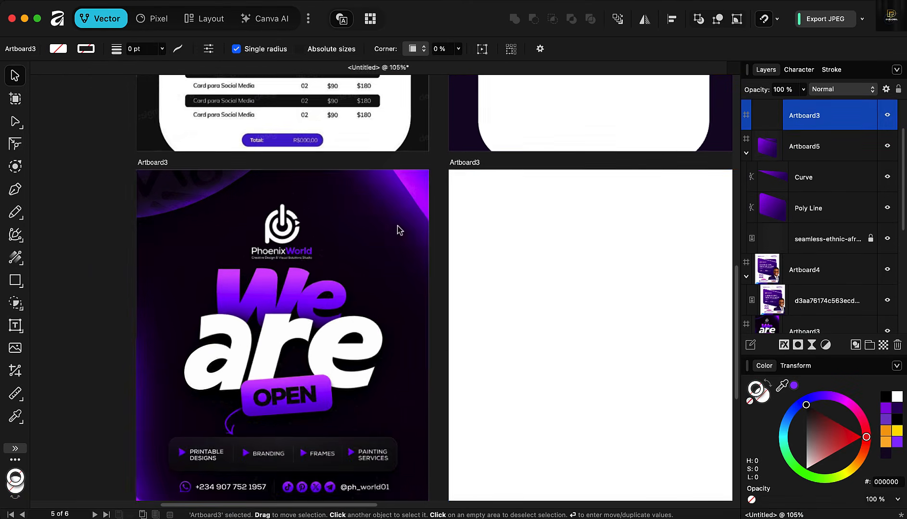
pyautogui.moveTo(782, 385)
pyautogui.mouseDown()
pyautogui.moveTo(166, 271)
pyautogui.moveTo(194, 232)
pyautogui.moveTo(191, 253)
pyautogui.mouseUp()
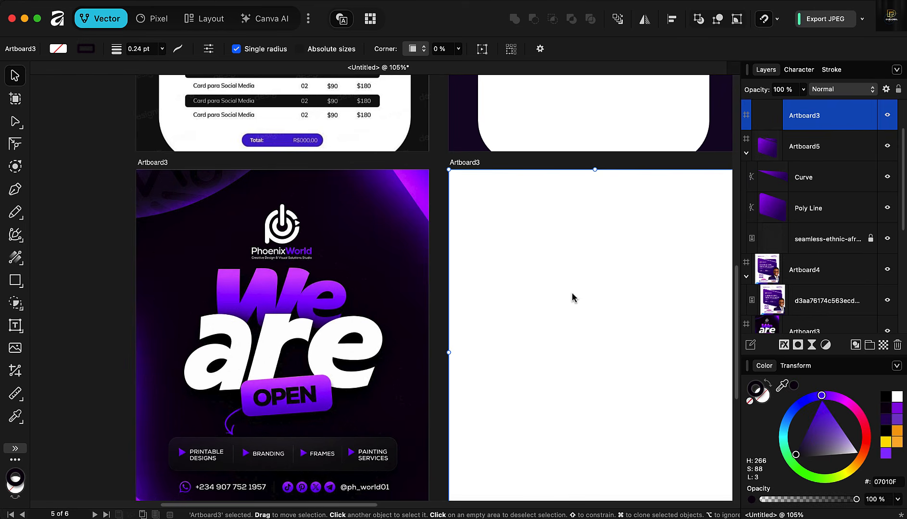
pyautogui.click(750, 401)
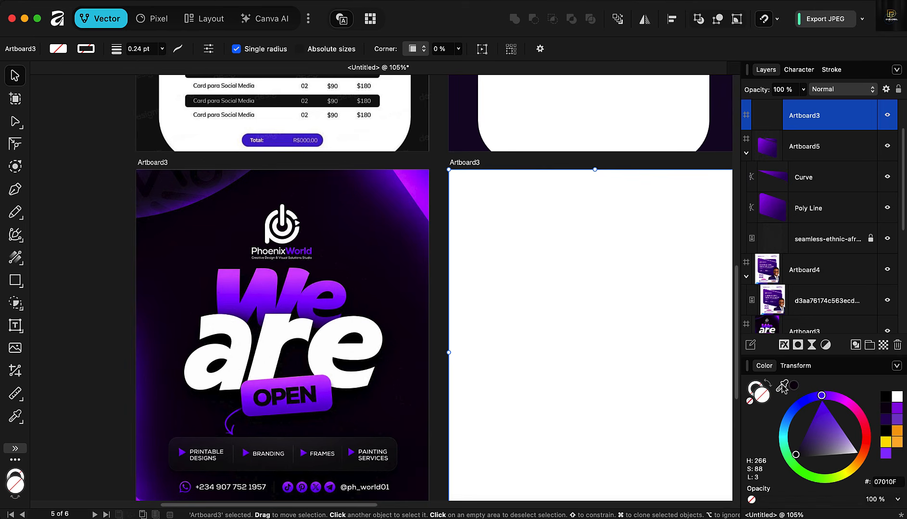
pyautogui.moveTo(782, 384); pyautogui.dragTo(197, 253)
pyautogui.scroll(-3, 197, 238)
pyautogui.scroll(4, 448, 289)
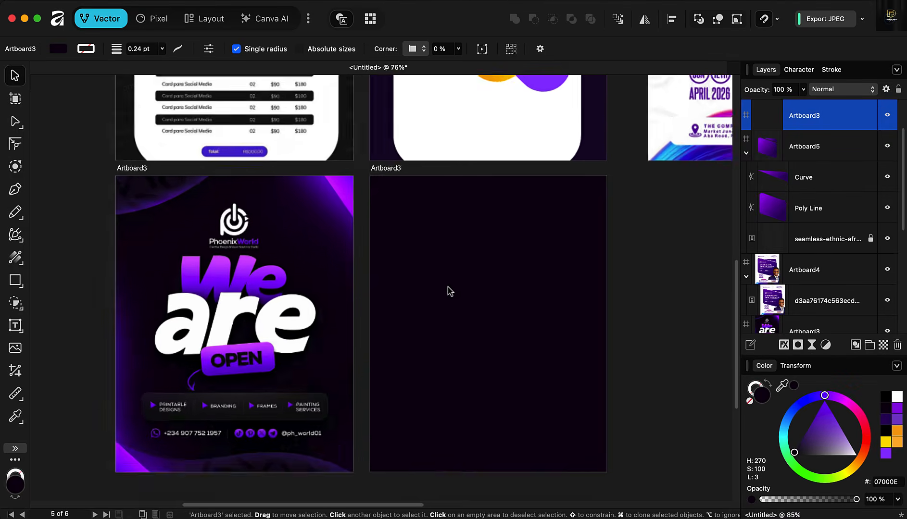
# Add artistic text reading "We" on the dark artboard.
pyautogui.click(15, 327)
pyautogui.click(72, 326)
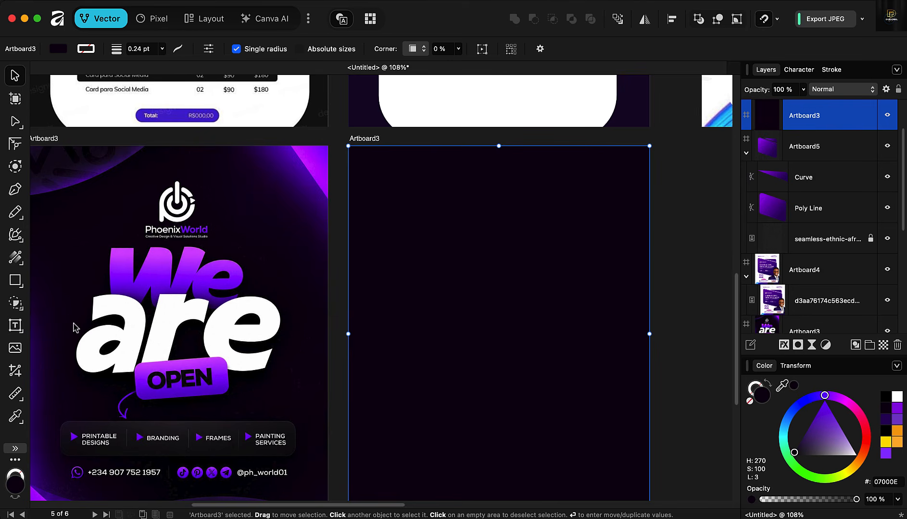
pyautogui.click(15, 327)
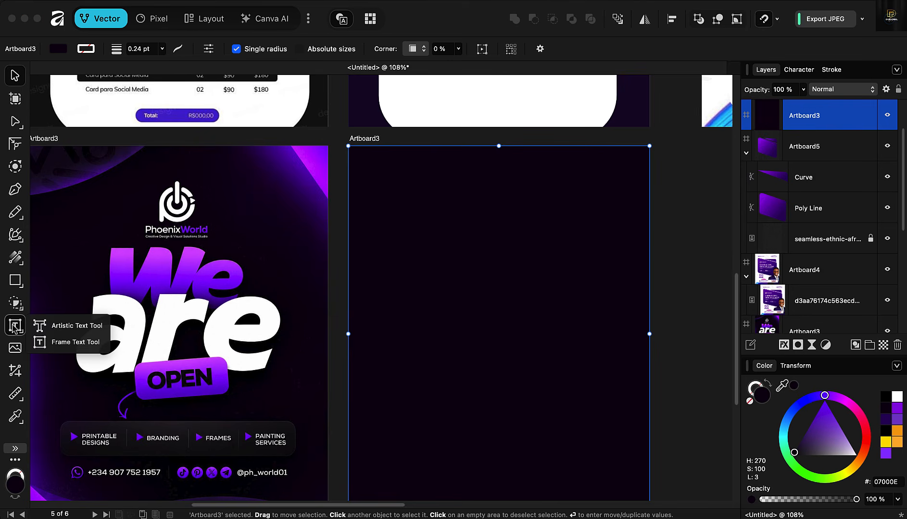
pyautogui.click(54, 328)
pyautogui.click(446, 284)
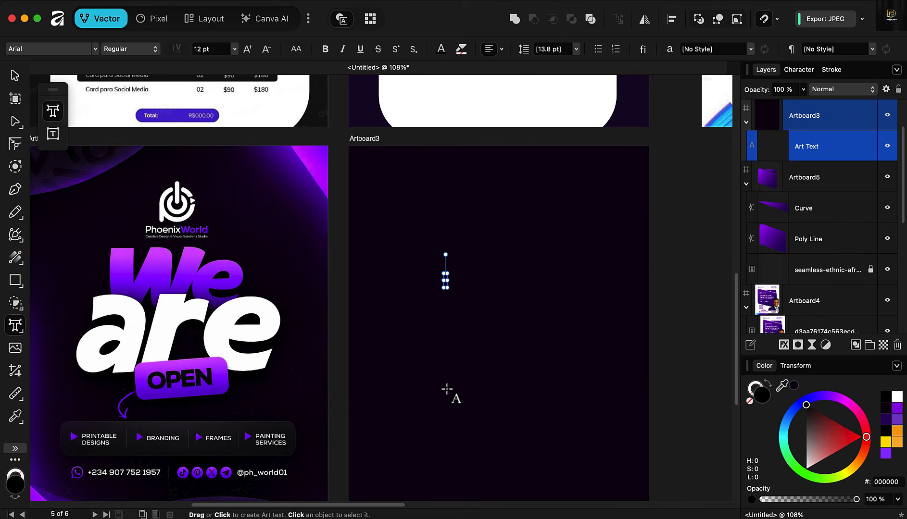
pyautogui.write('We')
# Color the "We" text purple A128E4, enlarge it to about 106.6 pt, and shift it up and left toward the artboard's center.
pyautogui.click(13, 76)
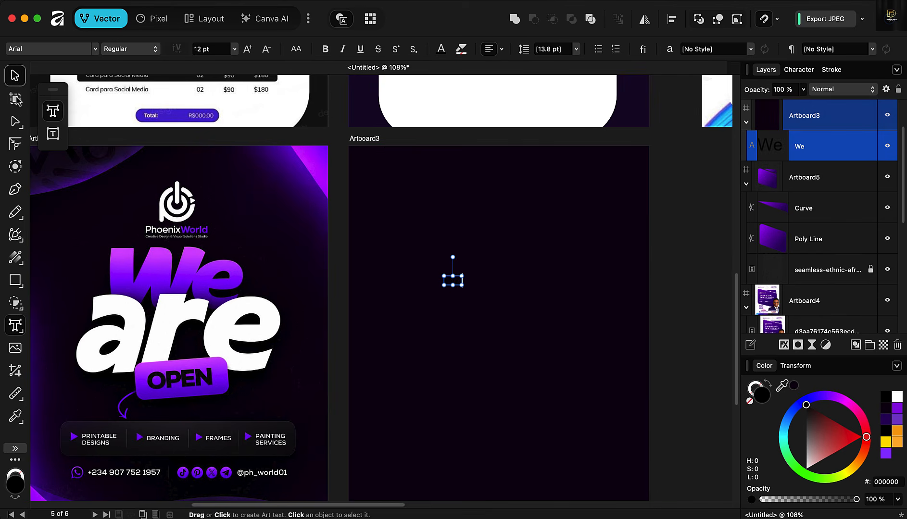
pyautogui.click(897, 412)
pyautogui.moveTo(462, 285); pyautogui.dragTo(603, 356)
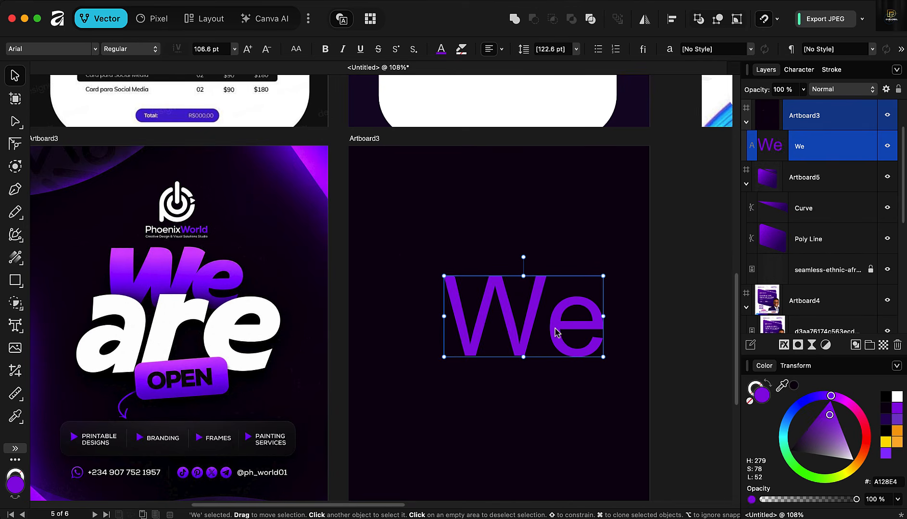
pyautogui.moveTo(556, 331); pyautogui.dragTo(507, 309)
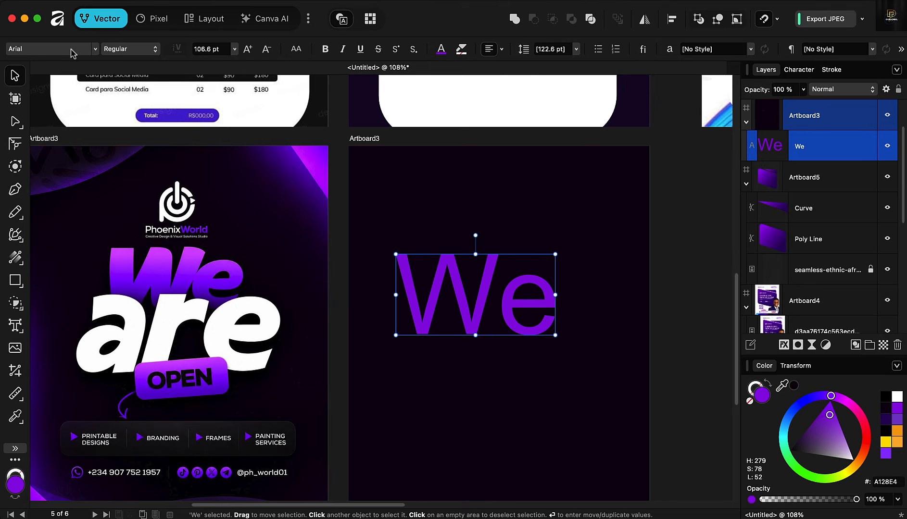
# Set the "We" text in the Dalglish Bold font with a tracking of -50 ‰.
pyautogui.click(95, 49)
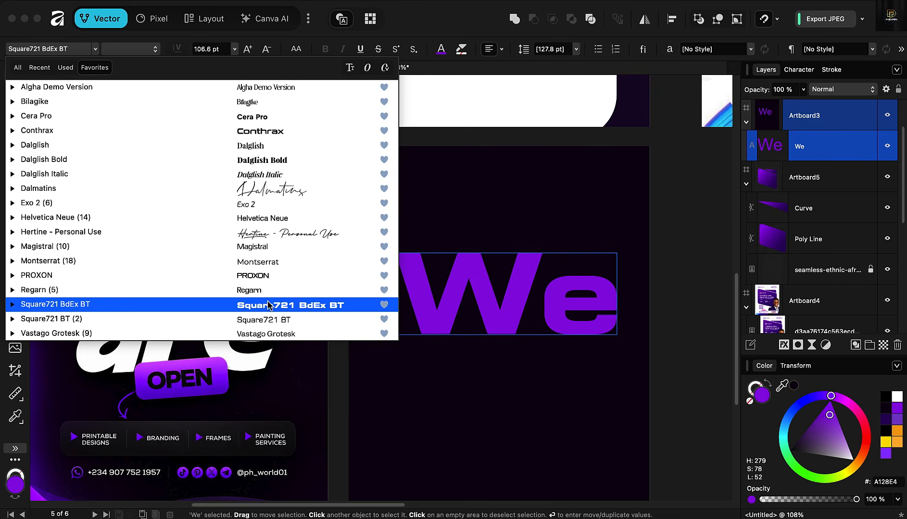
pyautogui.click(278, 163)
pyautogui.scroll(3, 500, 308)
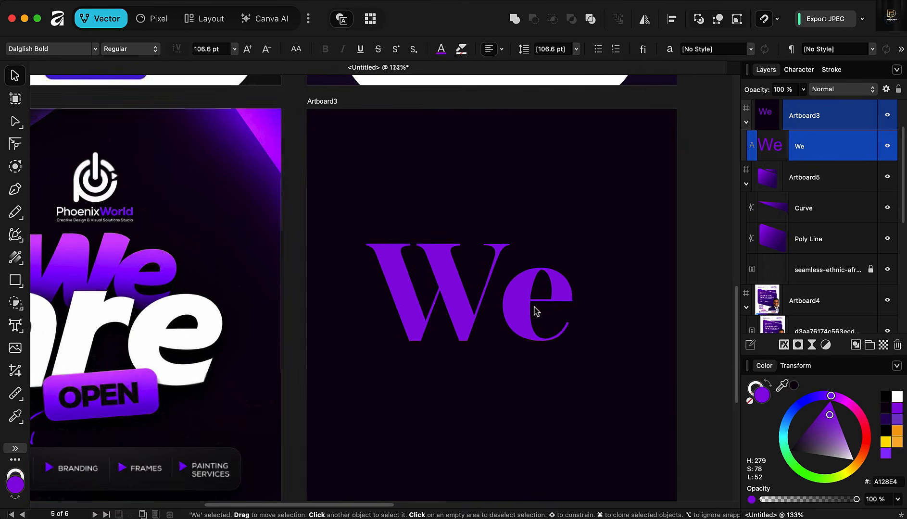
pyautogui.click(799, 70)
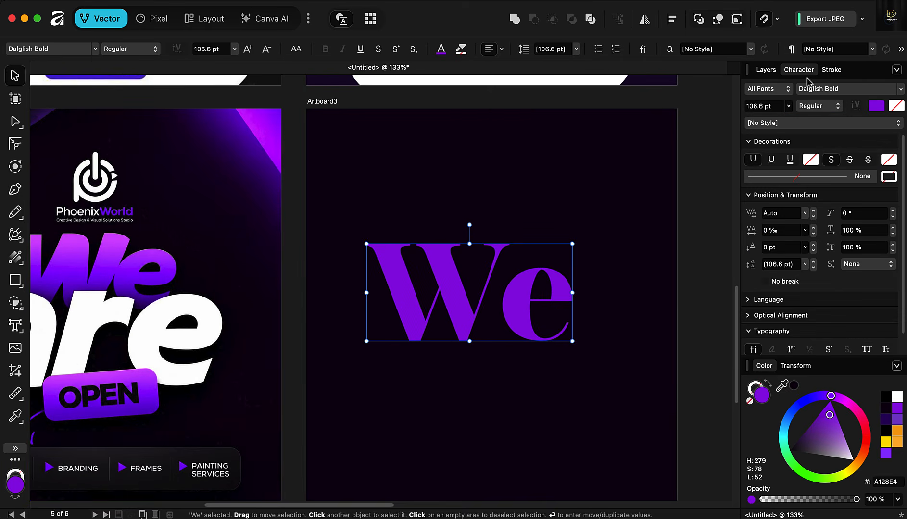
pyautogui.click(804, 230)
pyautogui.click(780, 255)
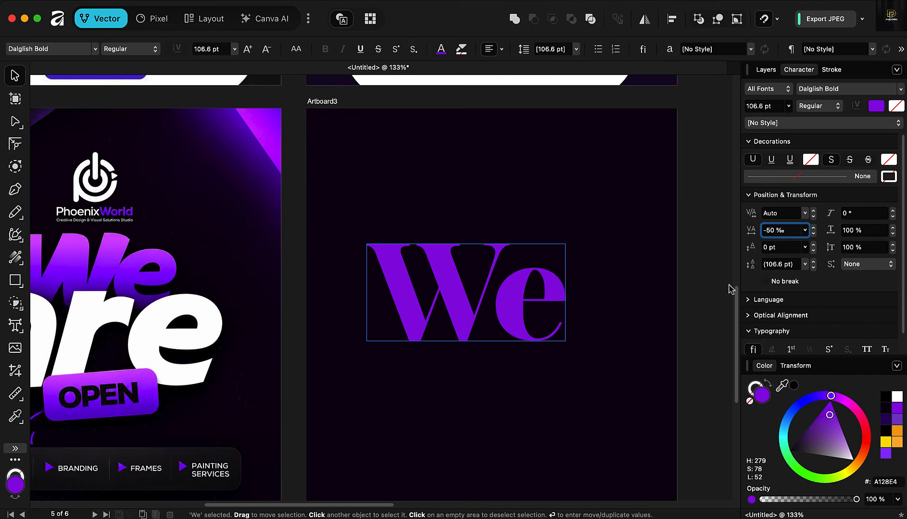
# Duplicate the "We" text slightly lower on the dark artboard and change the copy's wording to "are".
pyautogui.scroll(-2, 547, 310)
pyautogui.scroll(-1, 547, 311)
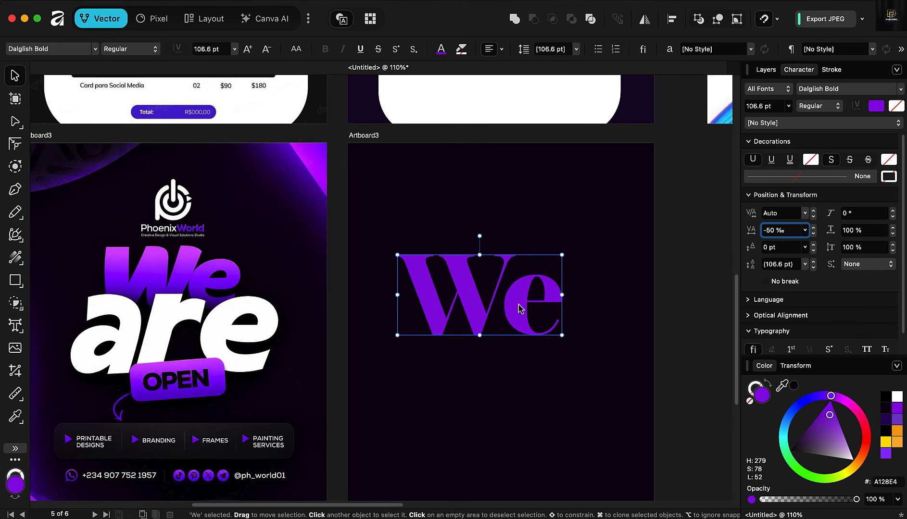
pyautogui.moveTo(520, 309); pyautogui.dragTo(511, 360)
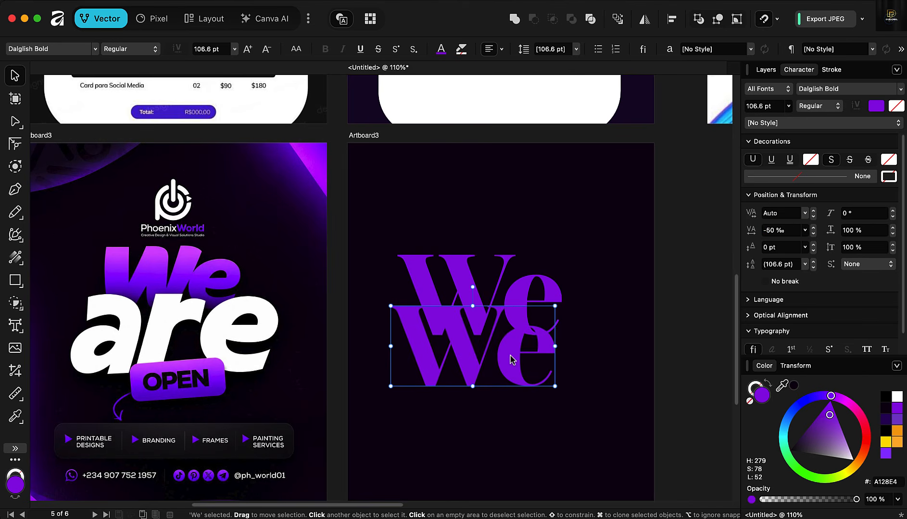
pyautogui.press('t')
pyautogui.doubleClick(511, 357)
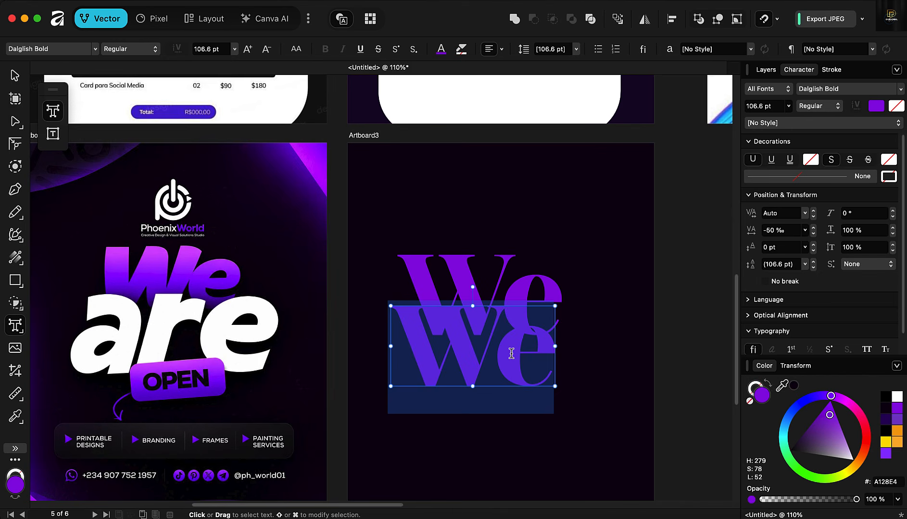
pyautogui.write('are')
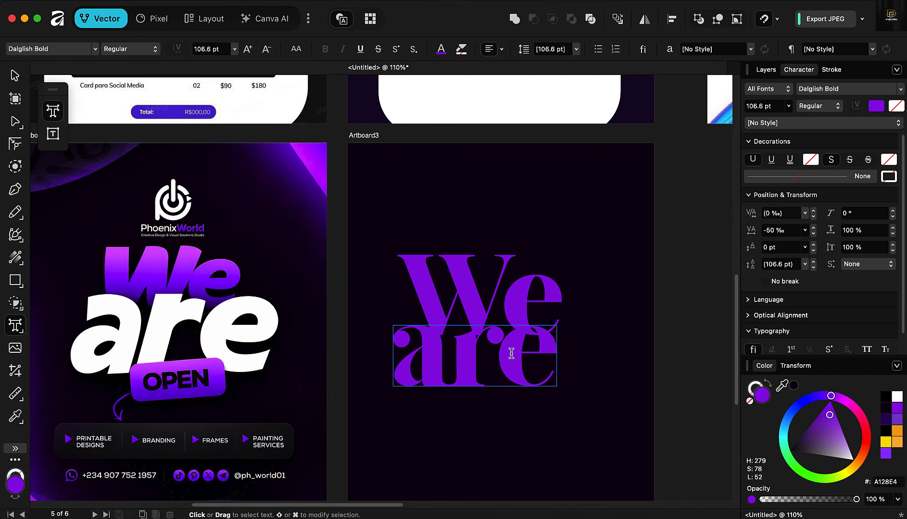
pyautogui.press('Escape')
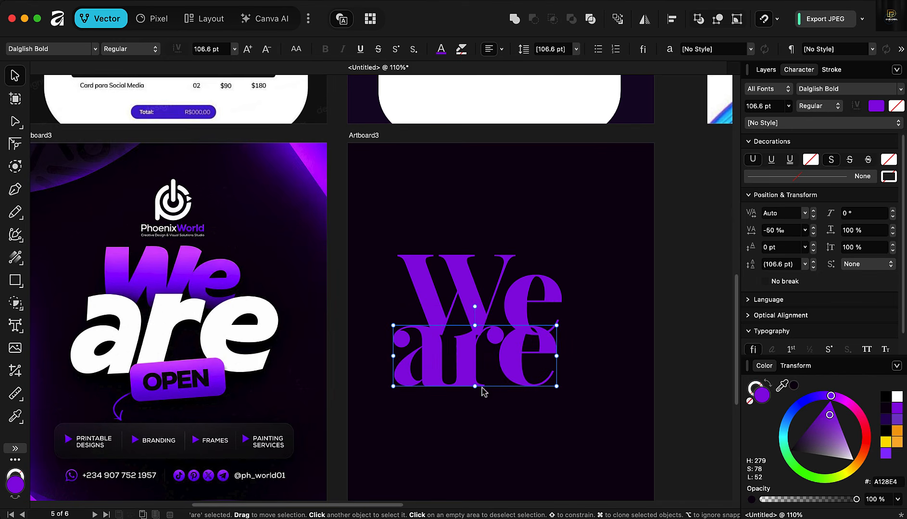
# Shift the "are" text up and right so it overlaps the bottom of "We", and color it white FFFFFF.
pyautogui.moveTo(452, 368); pyautogui.dragTo(464, 357)
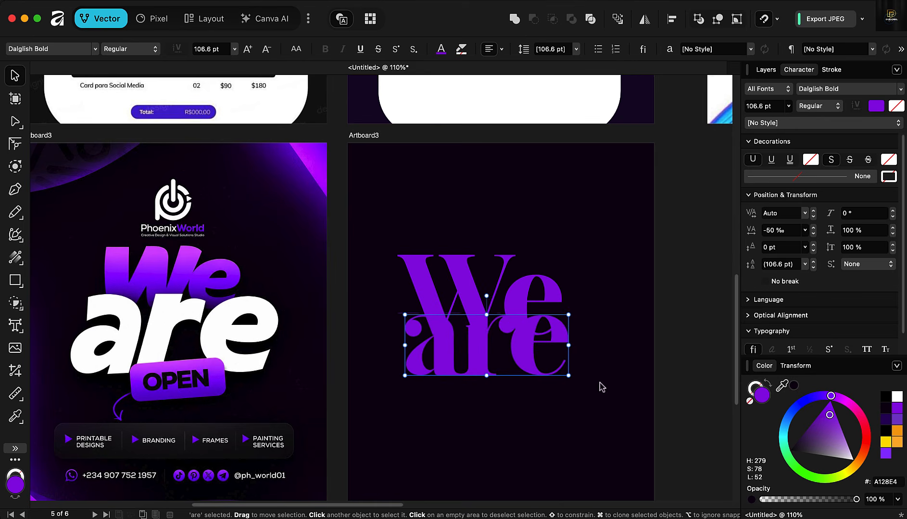
pyautogui.click(898, 398)
pyautogui.scroll(1, 507, 349)
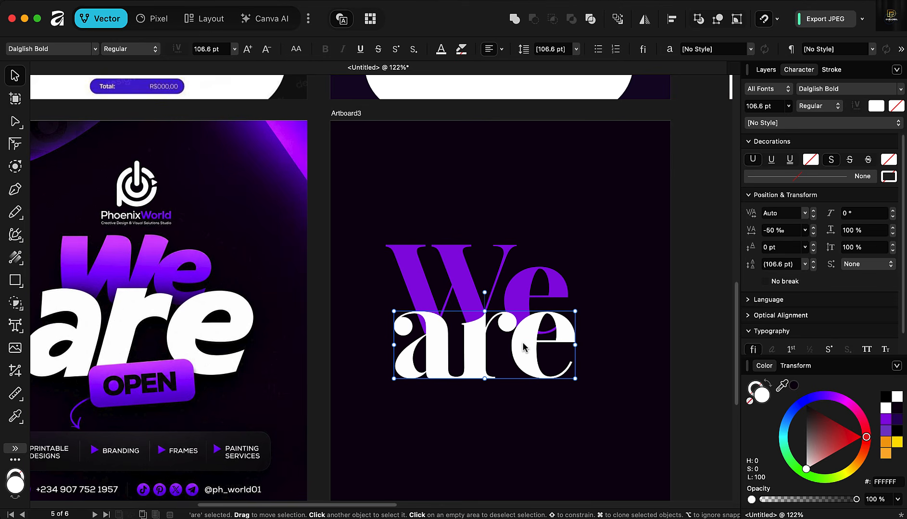
pyautogui.scroll(-1, 522, 346)
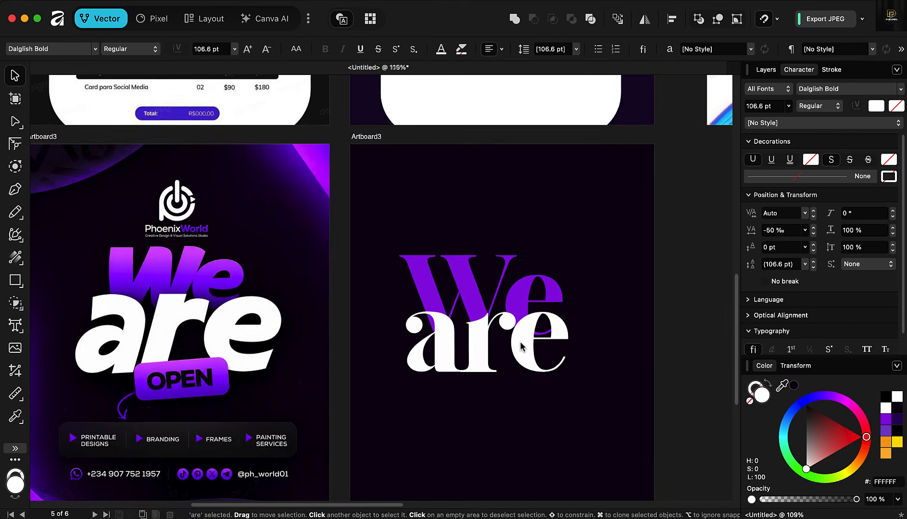
pyautogui.scroll(3, 460, 294)
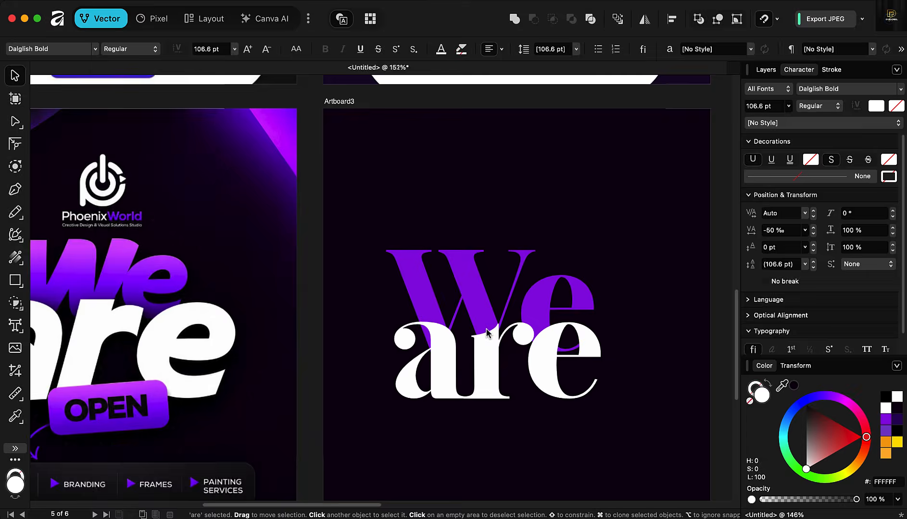
pyautogui.scroll(-2, 486, 329)
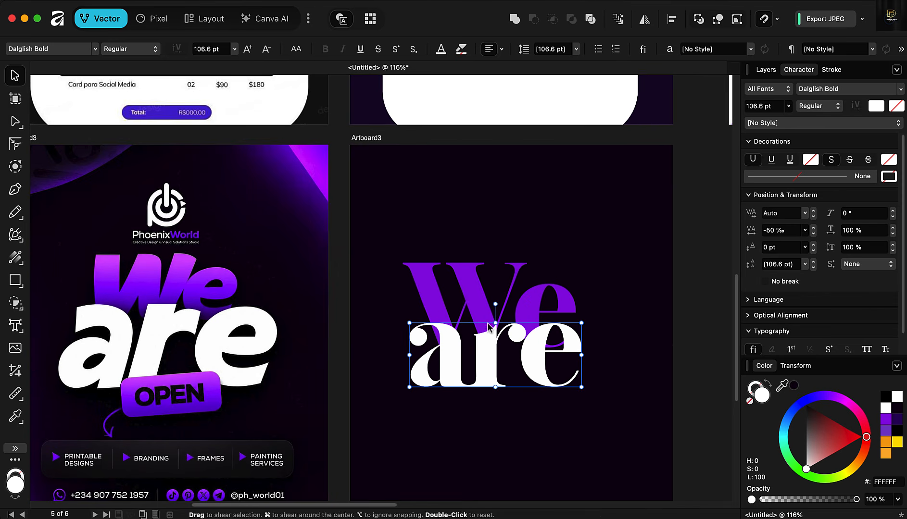
# Apply a vertical linear gradient to "We", from DB58FC sampled from the reference headline at the top to A128E4 just above "are".
pyautogui.click(469, 294)
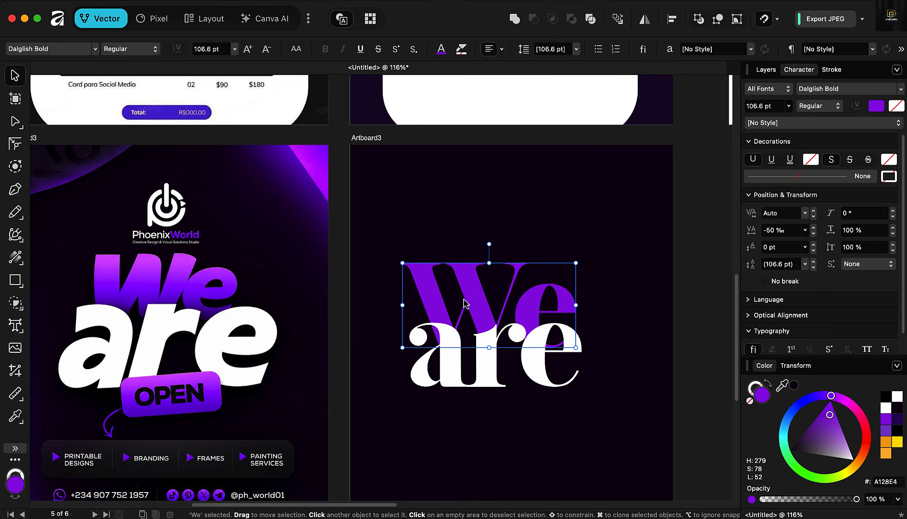
pyautogui.press('g')
pyautogui.moveTo(482, 322); pyautogui.dragTo(479, 263)
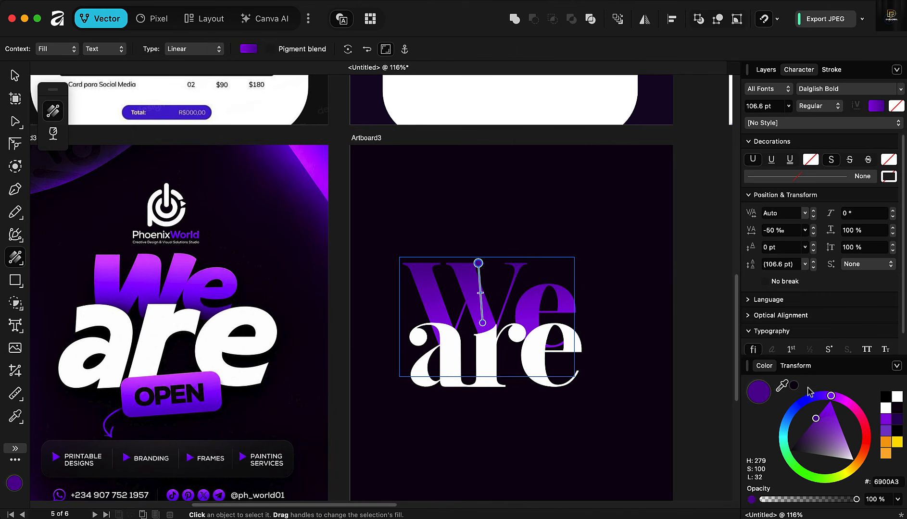
pyautogui.moveTo(782, 386); pyautogui.dragTo(157, 267)
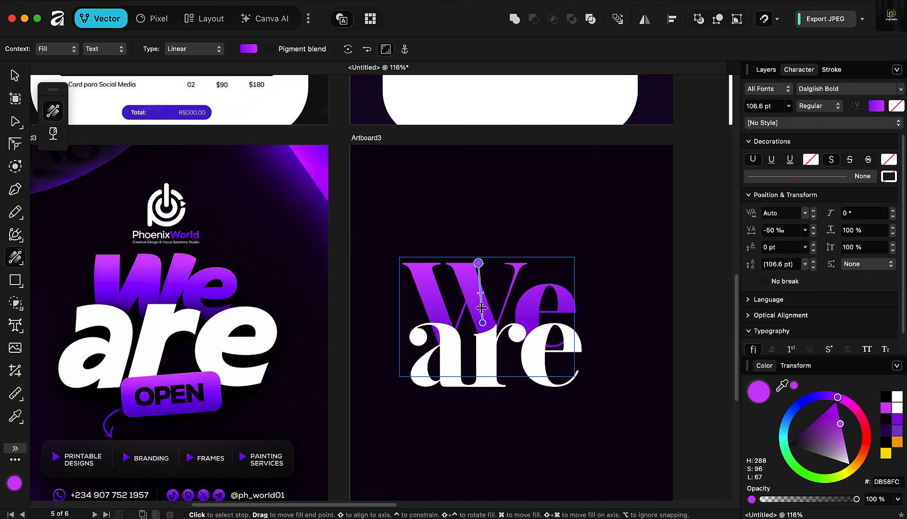
pyautogui.moveTo(481, 308); pyautogui.dragTo(481, 305)
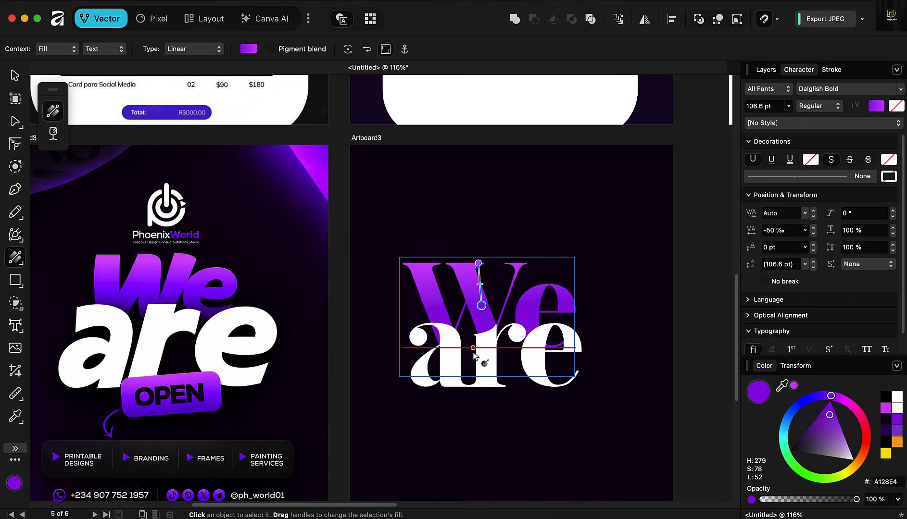
pyautogui.press('v')
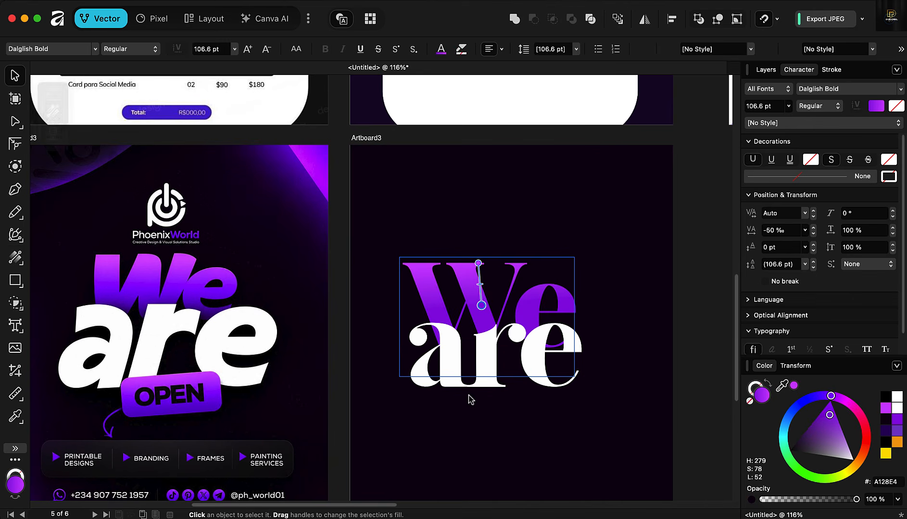
# Enable an Outer Shadow layer effect on the white "are" text, keeping the artwork visible beside the effect settings.
pyautogui.click(494, 384)
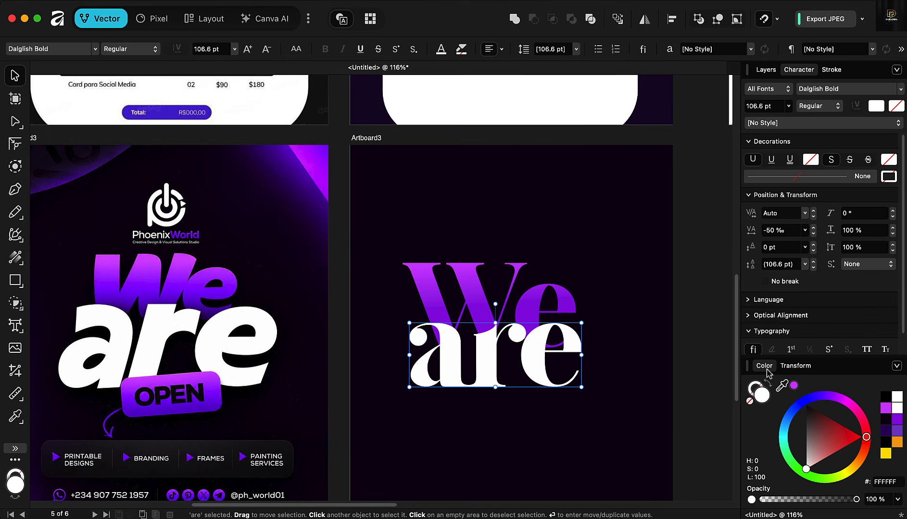
pyautogui.click(766, 70)
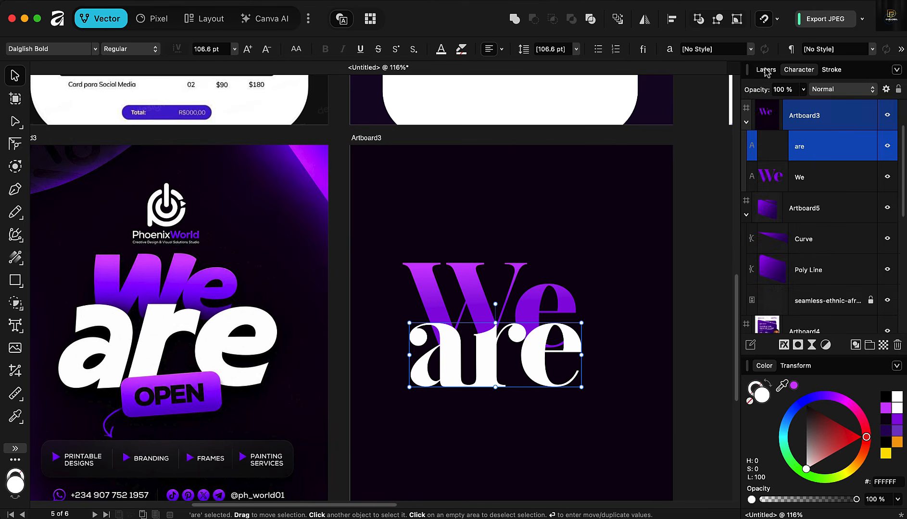
pyautogui.click(783, 345)
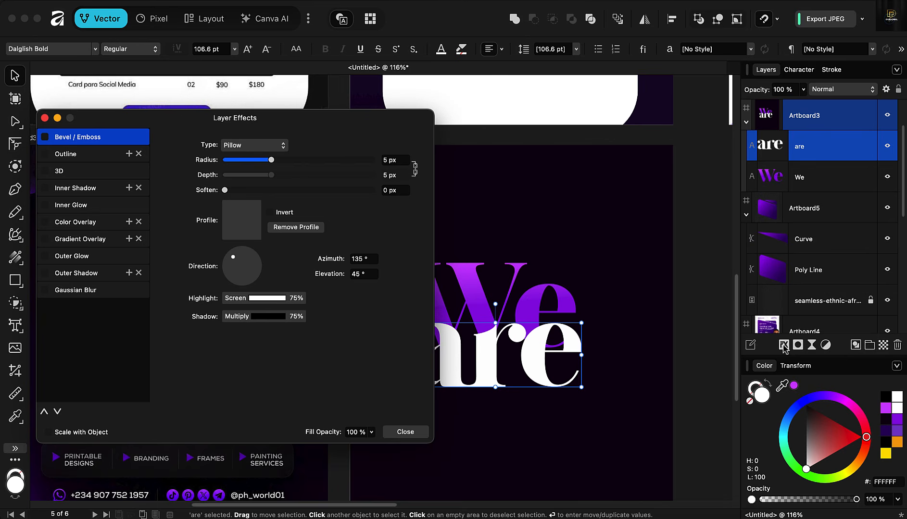
pyautogui.click(74, 273)
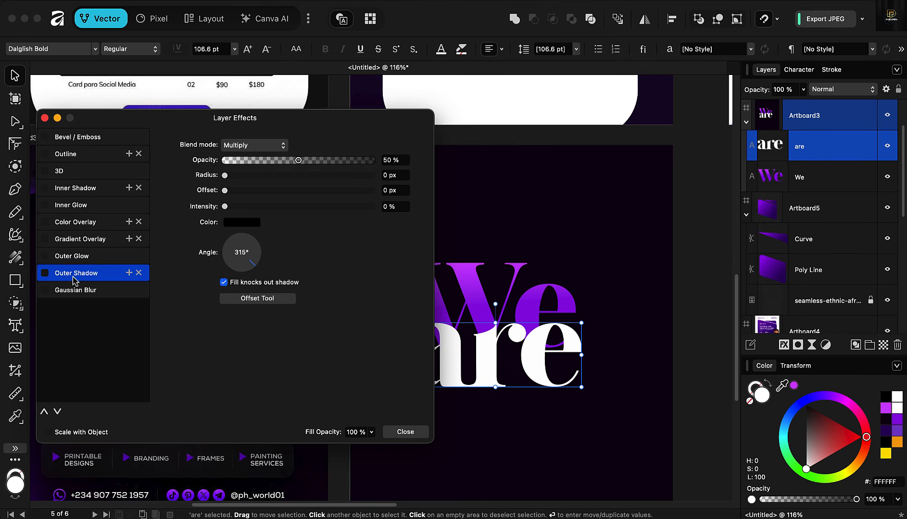
pyautogui.click(44, 273)
pyautogui.moveTo(130, 124); pyautogui.dragTo(721, 82)
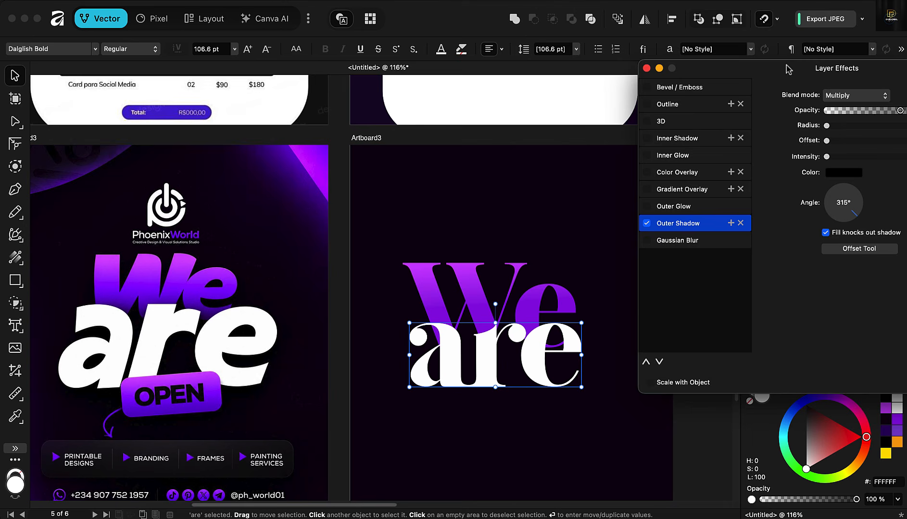
pyautogui.moveTo(788, 70); pyautogui.dragTo(109, 96)
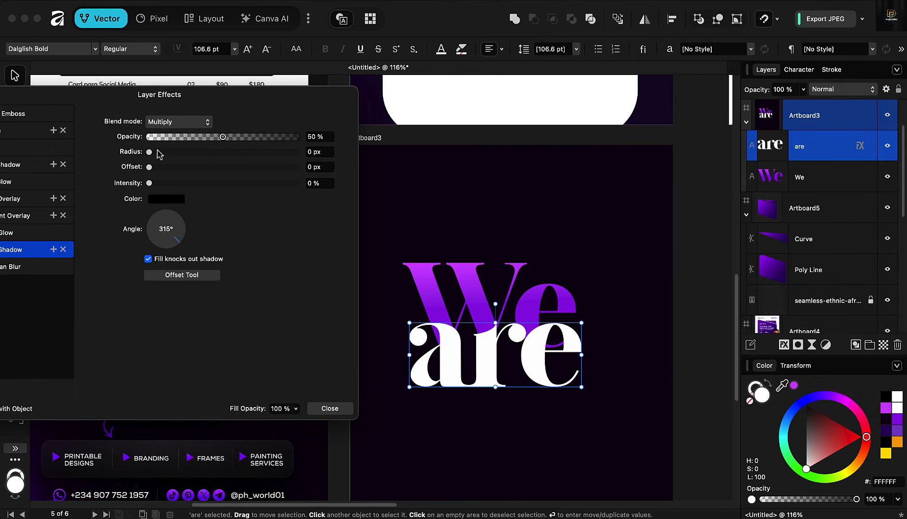
# Set the "are" text's outer shadow to 100 % opacity, 78.1 px radius, 0.6 px offset and 54 % intensity.
pyautogui.moveTo(149, 153); pyautogui.dragTo(278, 153)
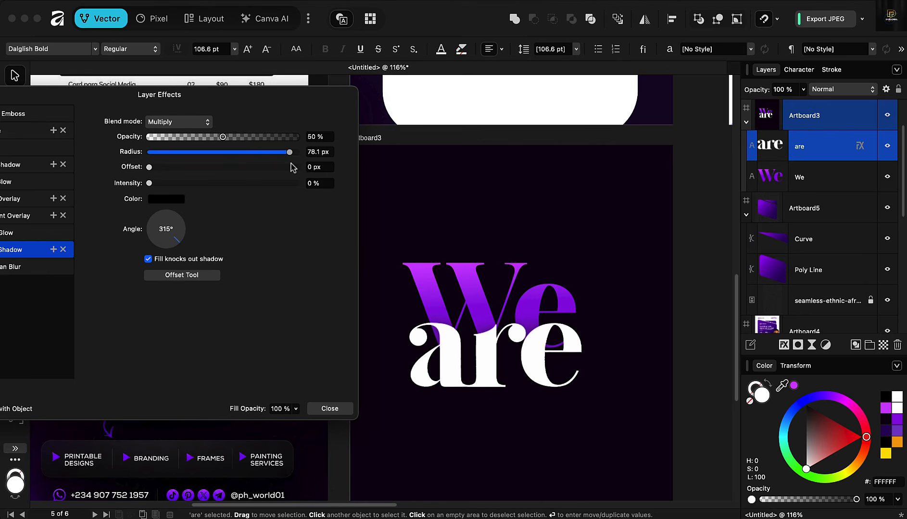
pyautogui.click(493, 354)
pyautogui.moveTo(223, 137); pyautogui.dragTo(288, 156)
pyautogui.moveTo(150, 167); pyautogui.dragTo(170, 178)
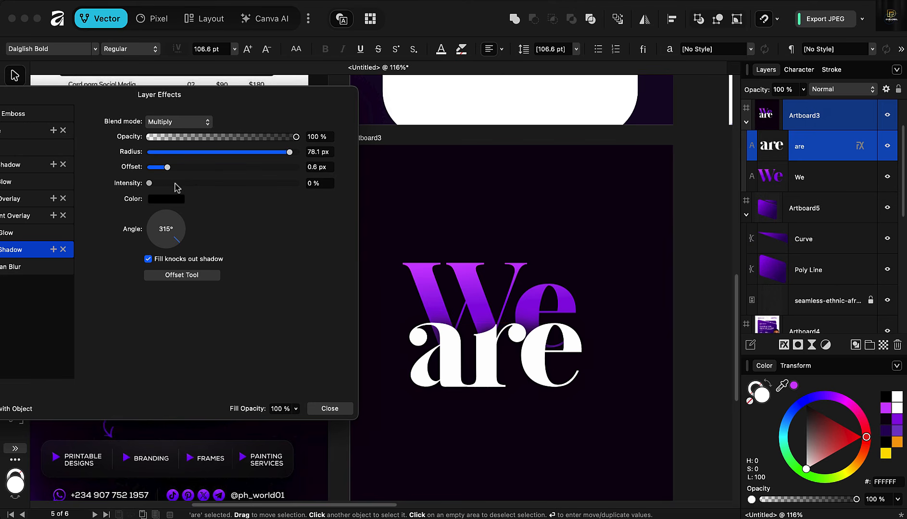
pyautogui.moveTo(149, 191); pyautogui.dragTo(226, 192)
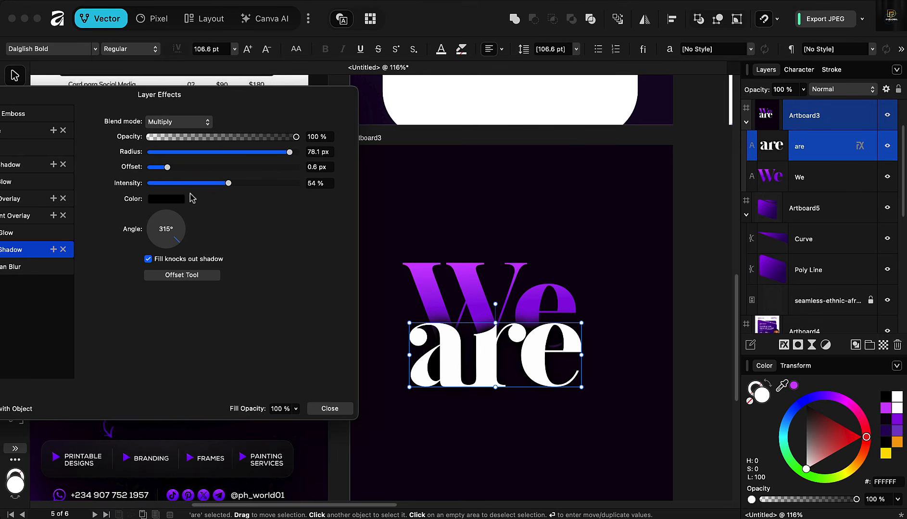
pyautogui.click(330, 409)
pyautogui.scroll(-5, 483, 307)
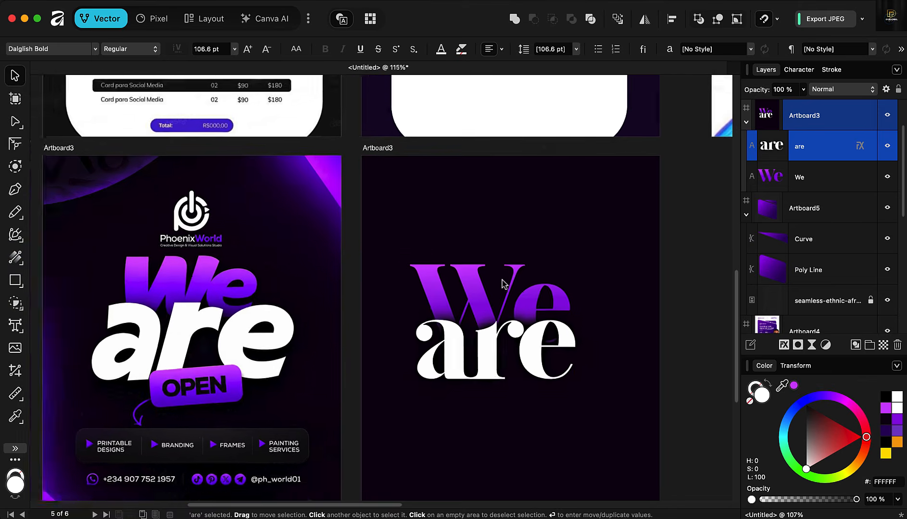
pyautogui.scroll(5, 569, 189)
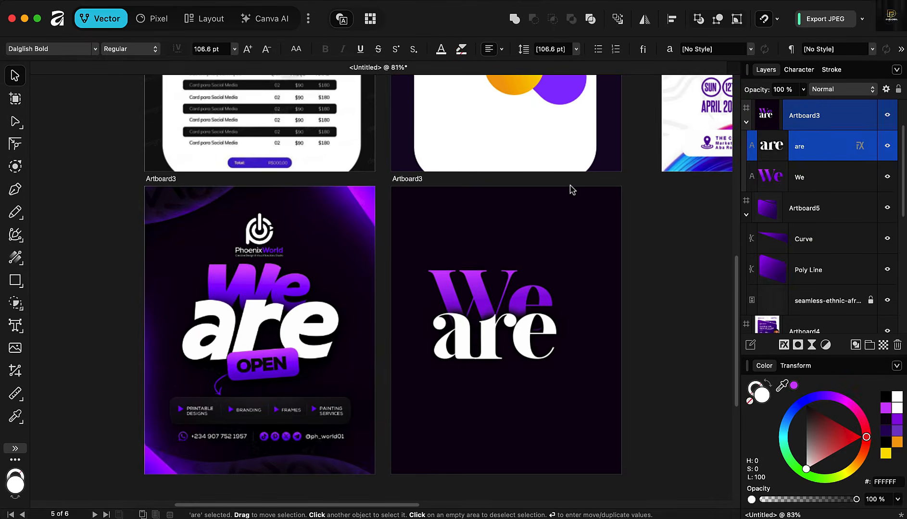
pyautogui.scroll(-5, 567, 218)
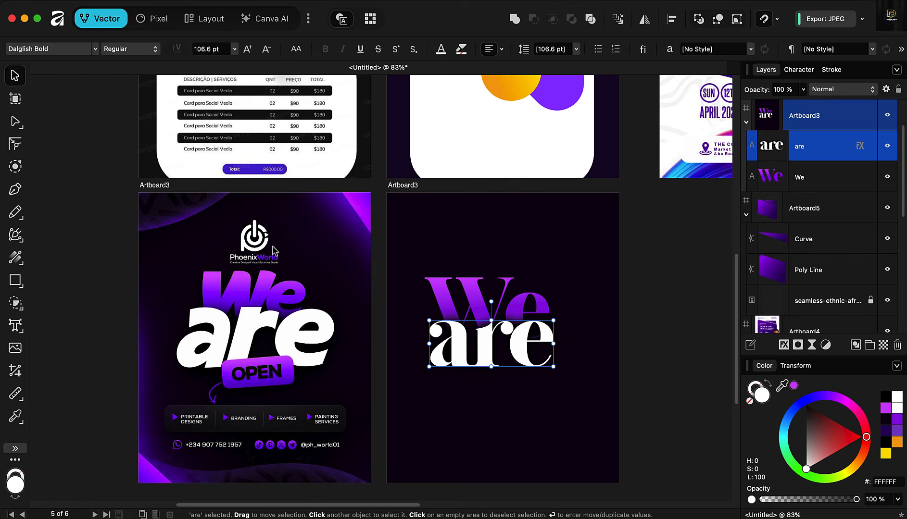
pyautogui.scroll(-2, 329, 264)
pyautogui.scroll(-5, 365, 303)
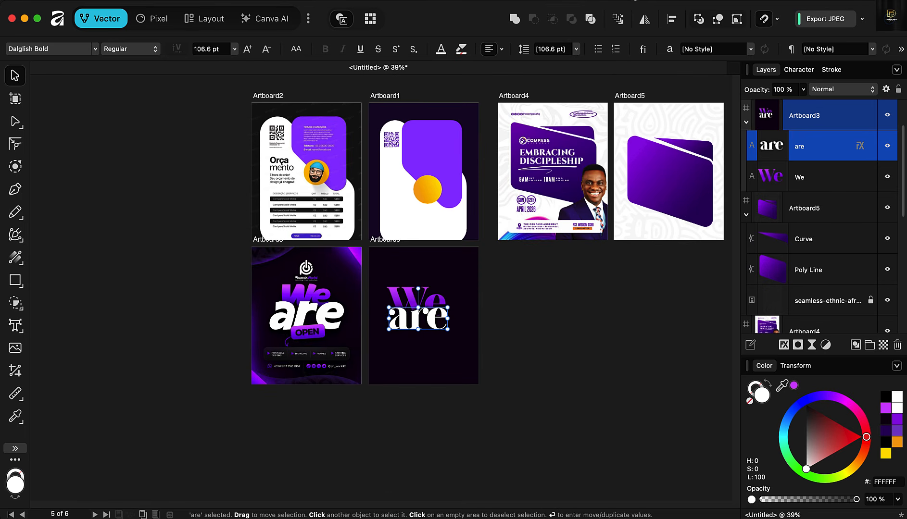
pyautogui.click(635, 3)
pyautogui.click(652, 12)
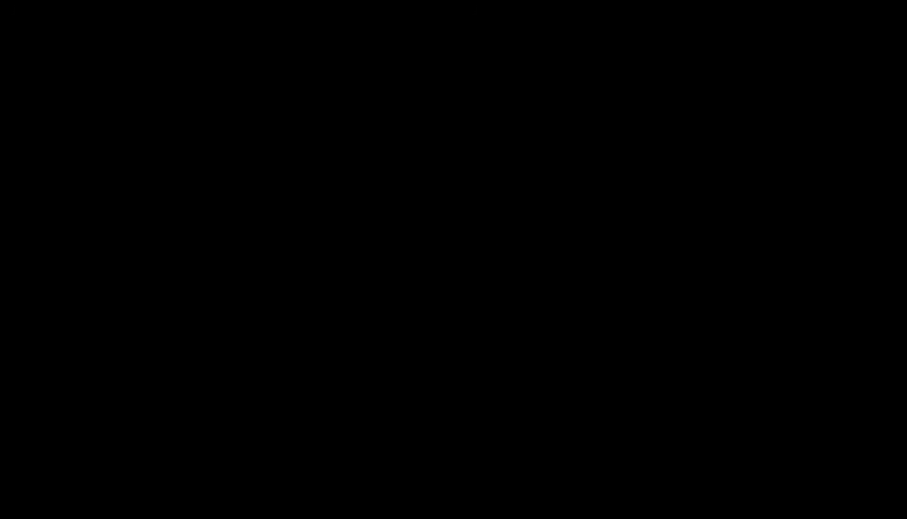